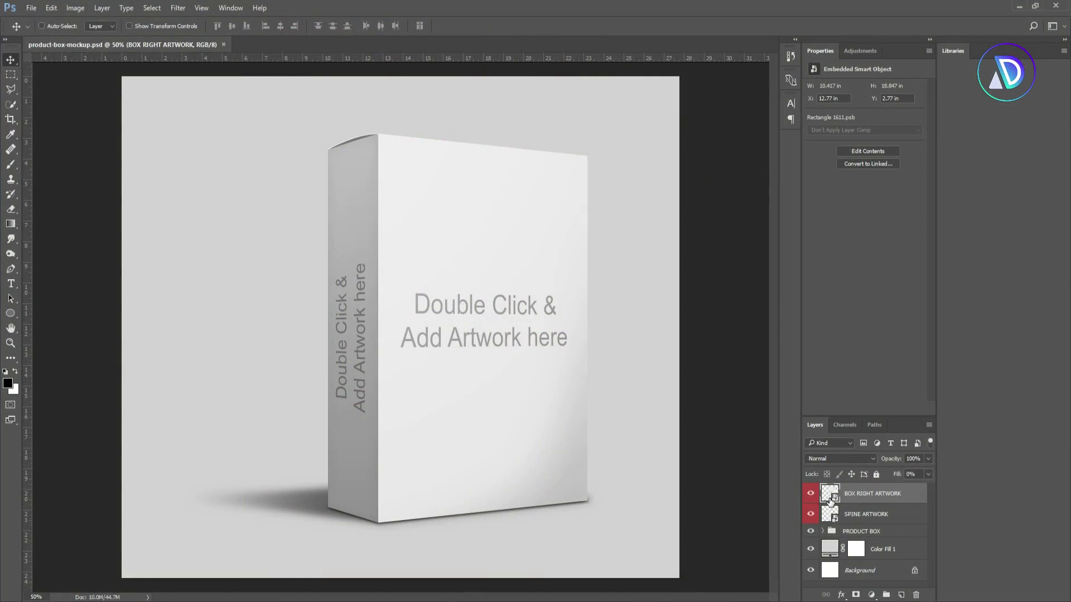
# Open the BOX RIGHT ARTWORK smart object and verify its Image Size reads 960 × 1357 pixels
pyautogui.doubleClick(828, 491)
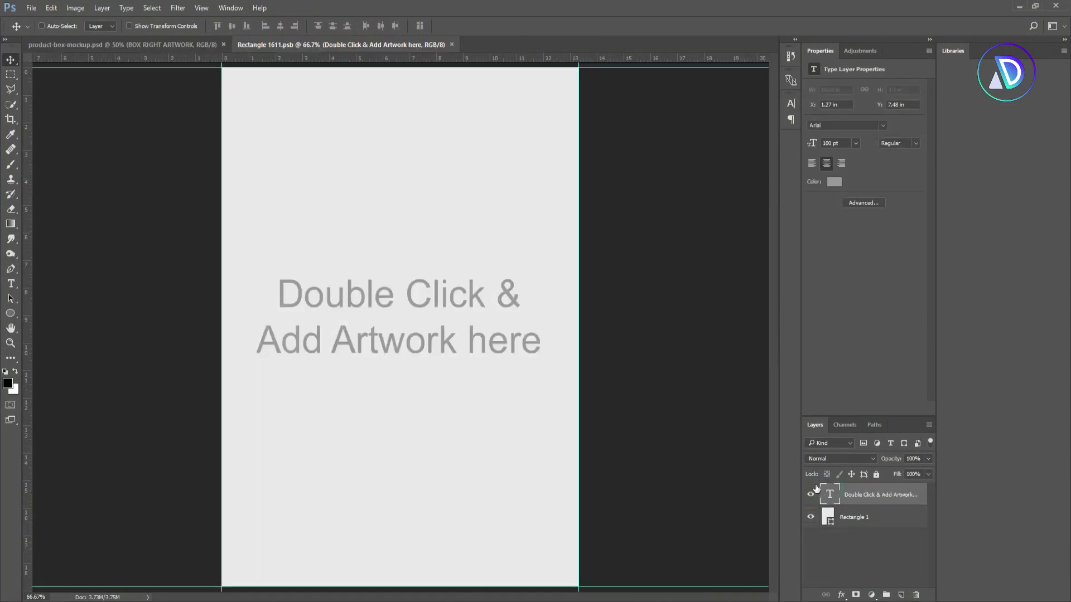
pyautogui.click(76, 8)
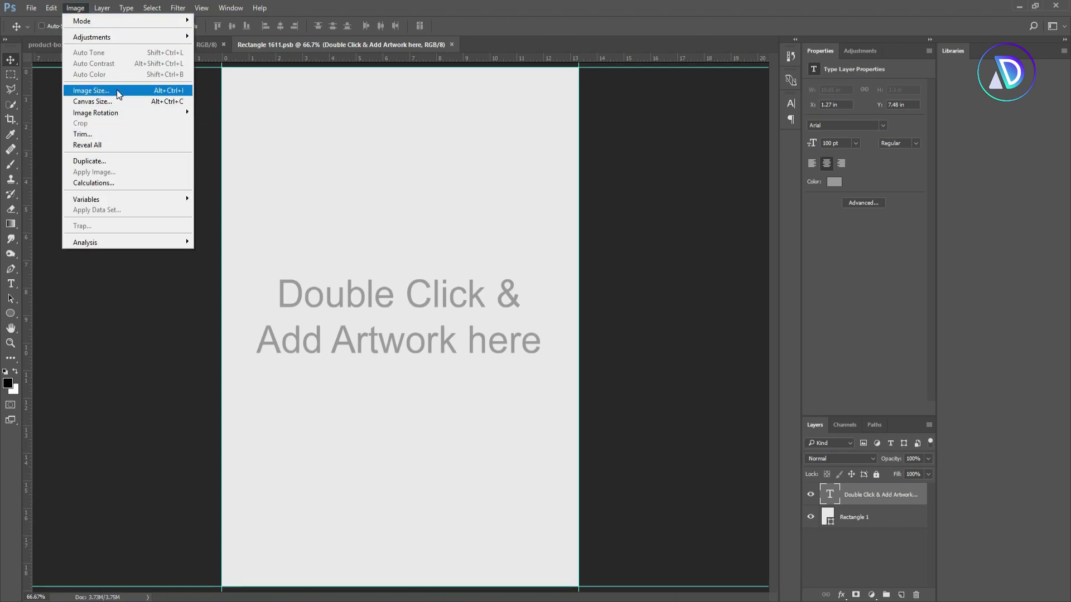
pyautogui.click(118, 91)
pyautogui.click(678, 206)
pyautogui.click(670, 229)
pyautogui.doubleClick(611, 211)
pyautogui.doubleClick(608, 228)
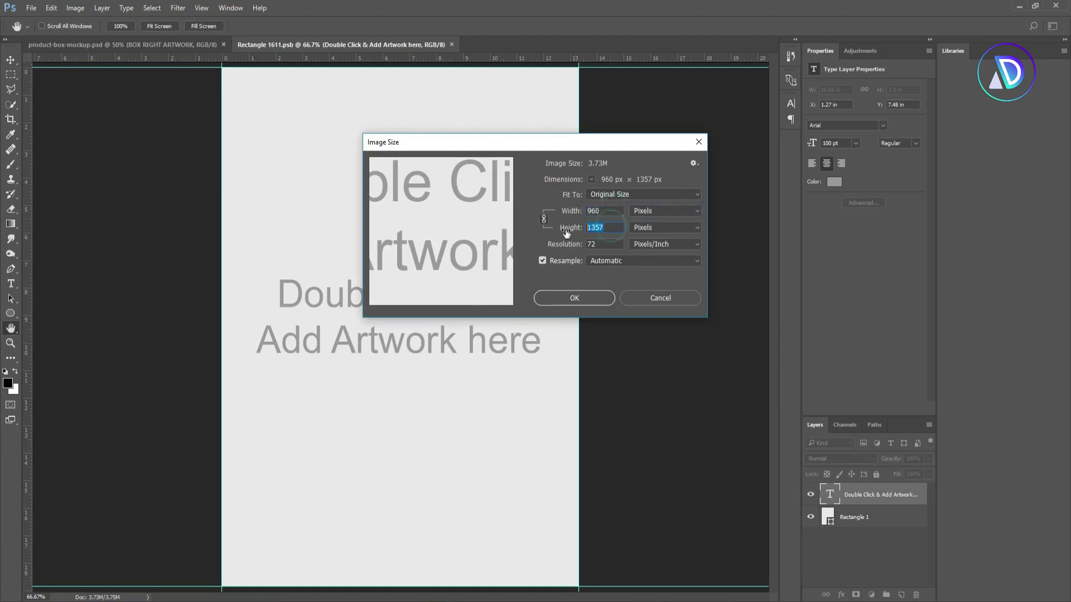
pyautogui.click(698, 142)
# Create a new document 'Maggi Packaging Design' at 960 × 1357 px and 300 Pixels/Inch
pyautogui.click(31, 7)
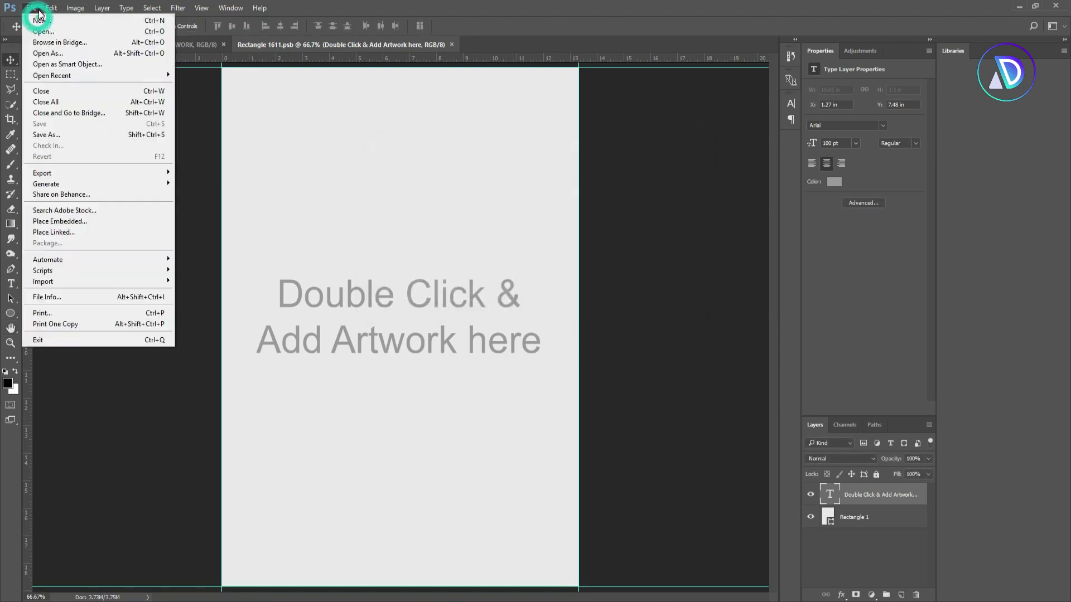
pyautogui.click(42, 20)
pyautogui.doubleClick(505, 212)
pyautogui.doubleClick(505, 148)
pyautogui.press('BackSpace')
pyautogui.write('Maggi Packaging Design')
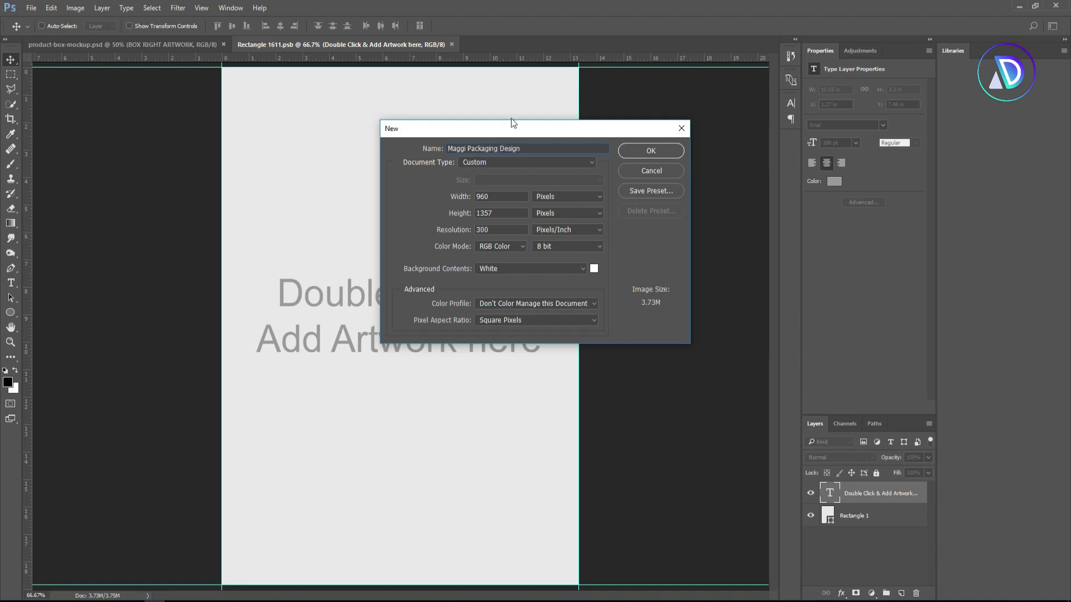
pyautogui.click(657, 151)
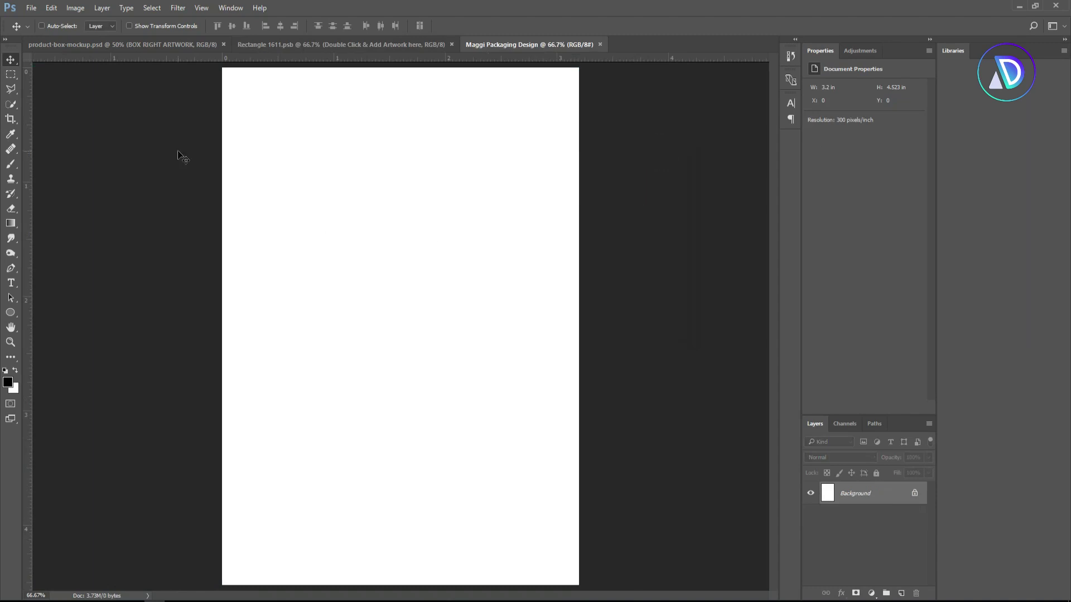
# Draw a large black circle with the Ellipse Tool near the top right of the page
pyautogui.click(10, 316)
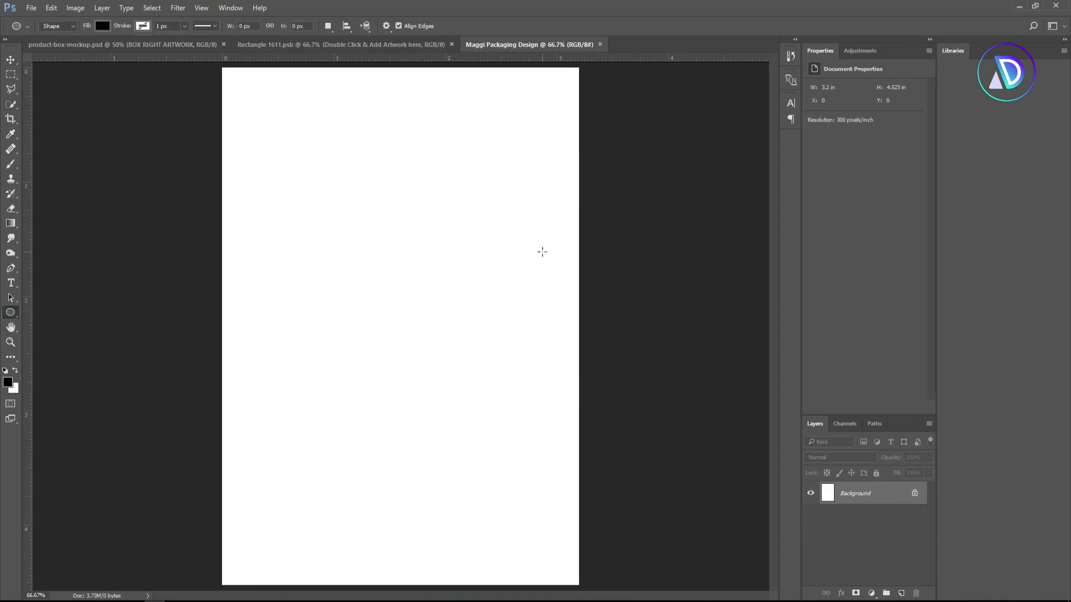
pyautogui.moveTo(450, 172); pyautogui.dragTo(636, 359)
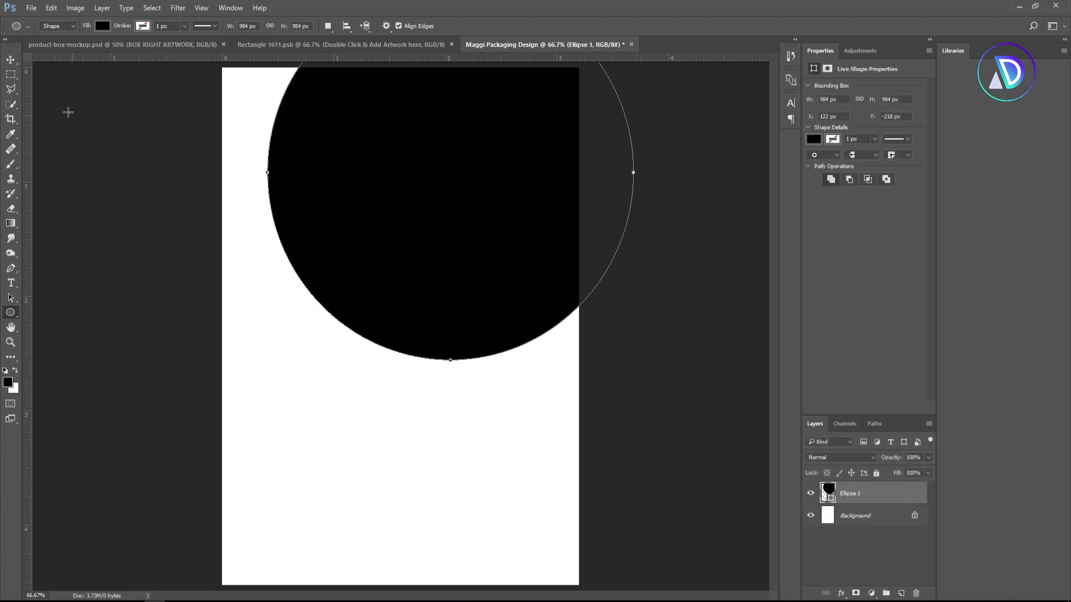
pyautogui.click(10, 60)
pyautogui.moveTo(452, 187)
pyautogui.mouseDown()
pyautogui.moveTo(493, 220)
pyautogui.moveTo(484, 210)
pyautogui.mouseUp()
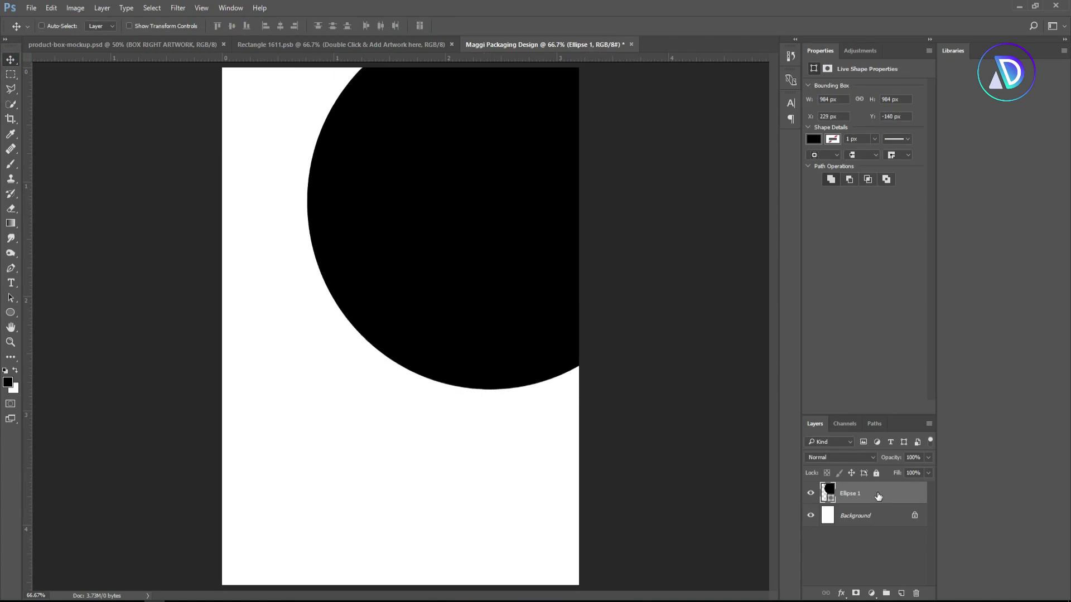
# Duplicate the circle with a light grey fill and offset the black original left into a crescent
pyautogui.moveTo(830, 492); pyautogui.dragTo(901, 592)
pyautogui.doubleClick(829, 495)
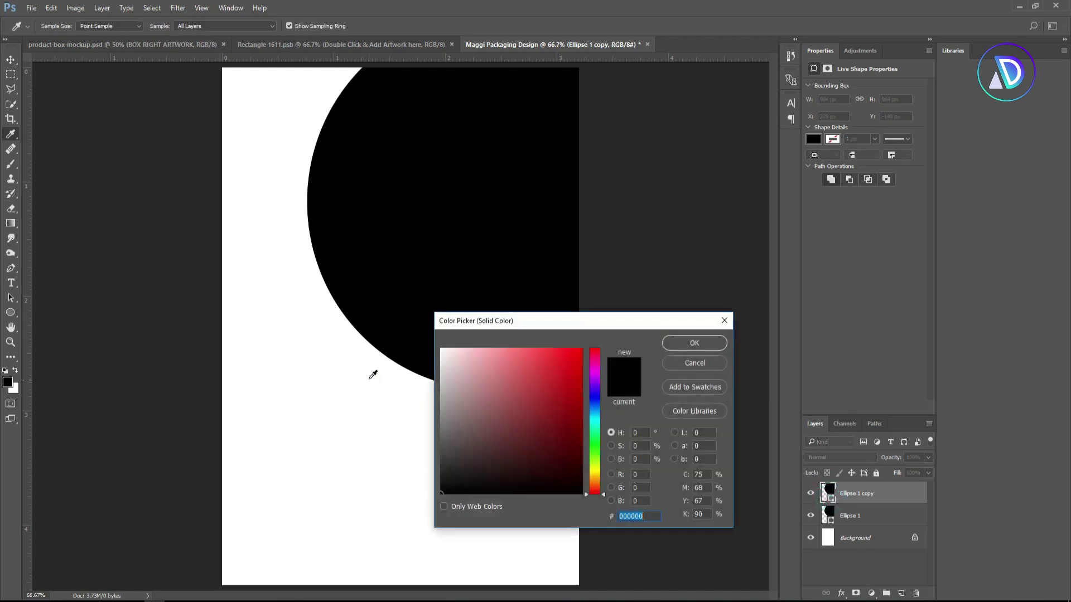
pyautogui.click(442, 397)
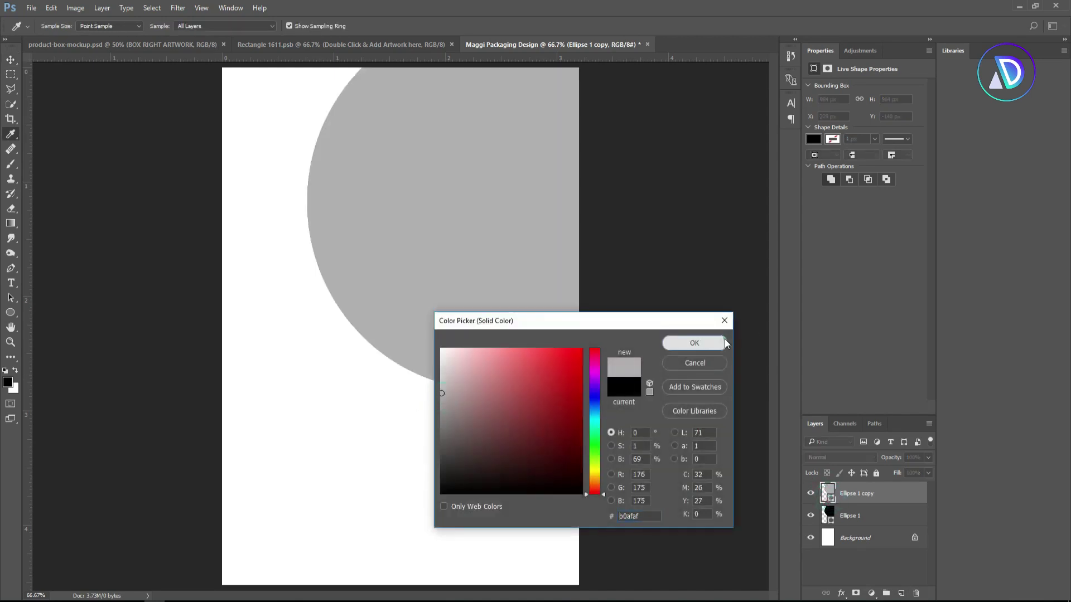
pyautogui.click(695, 343)
pyautogui.click(829, 511)
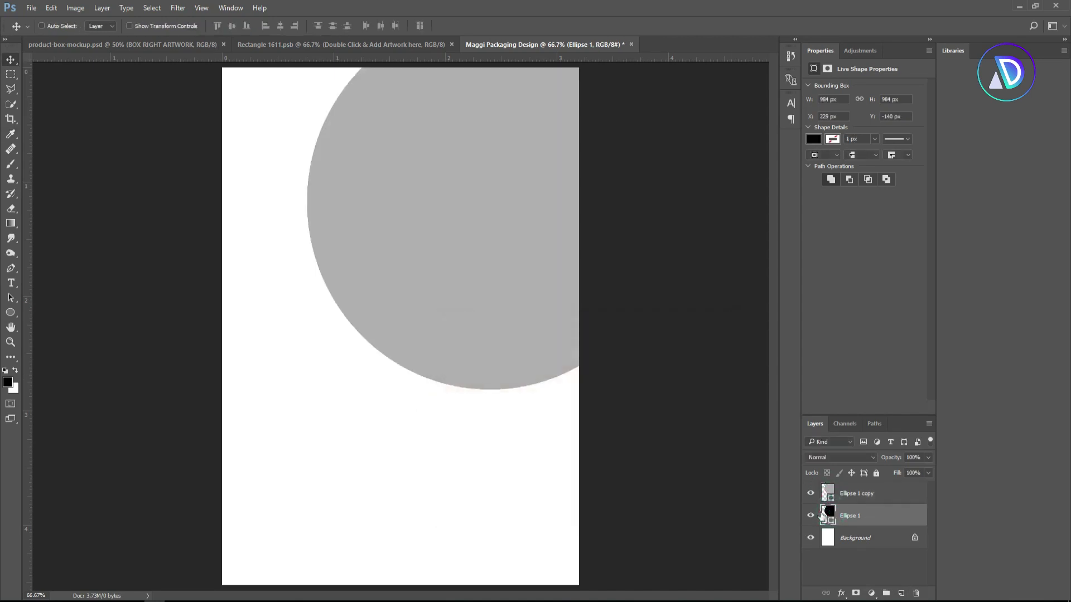
pyautogui.moveTo(391, 227)
pyautogui.mouseDown()
pyautogui.moveTo(377, 233)
pyautogui.moveTo(433, 255)
pyautogui.mouseUp()
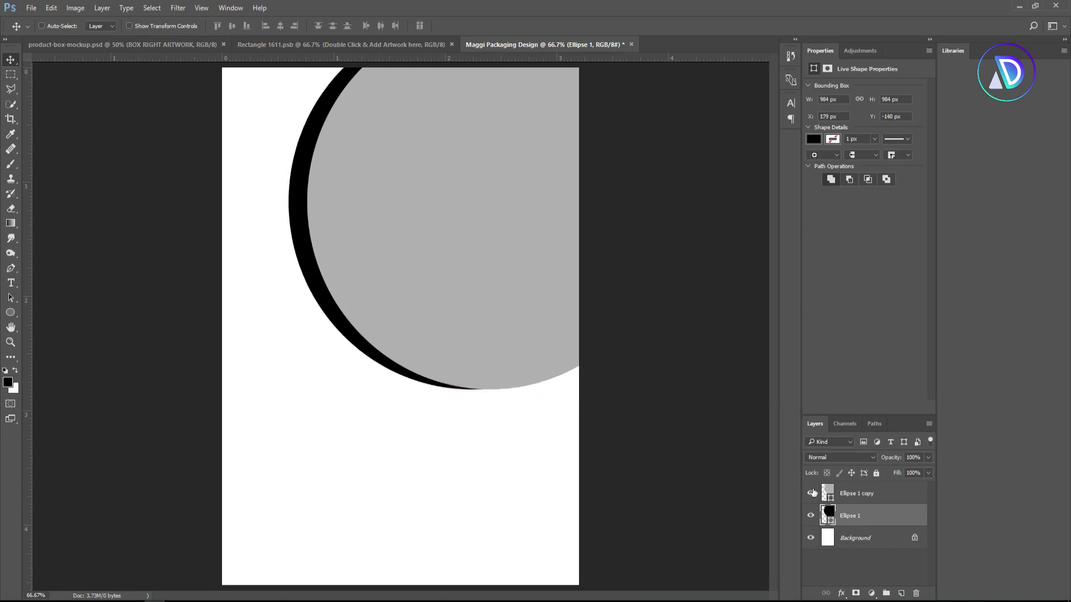
# Move both ellipse layers together slightly to the right
pyautogui.keyDown('shift'); pyautogui.click(858, 494); pyautogui.keyUp('shift')
pyautogui.moveTo(469, 229); pyautogui.dragTo(490, 227)
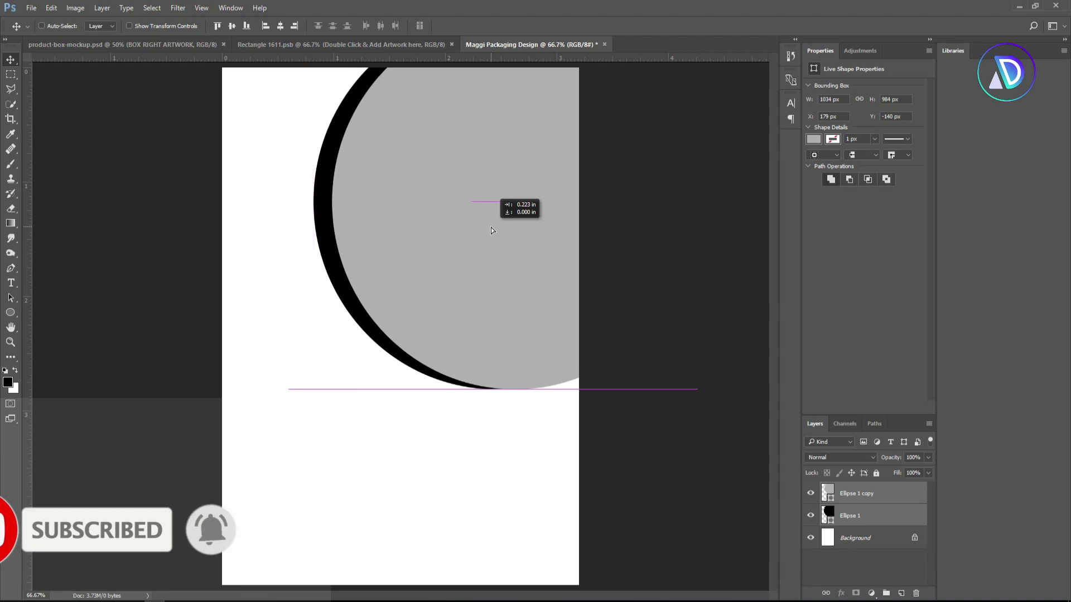
pyautogui.moveTo(491, 227); pyautogui.dragTo(490, 229)
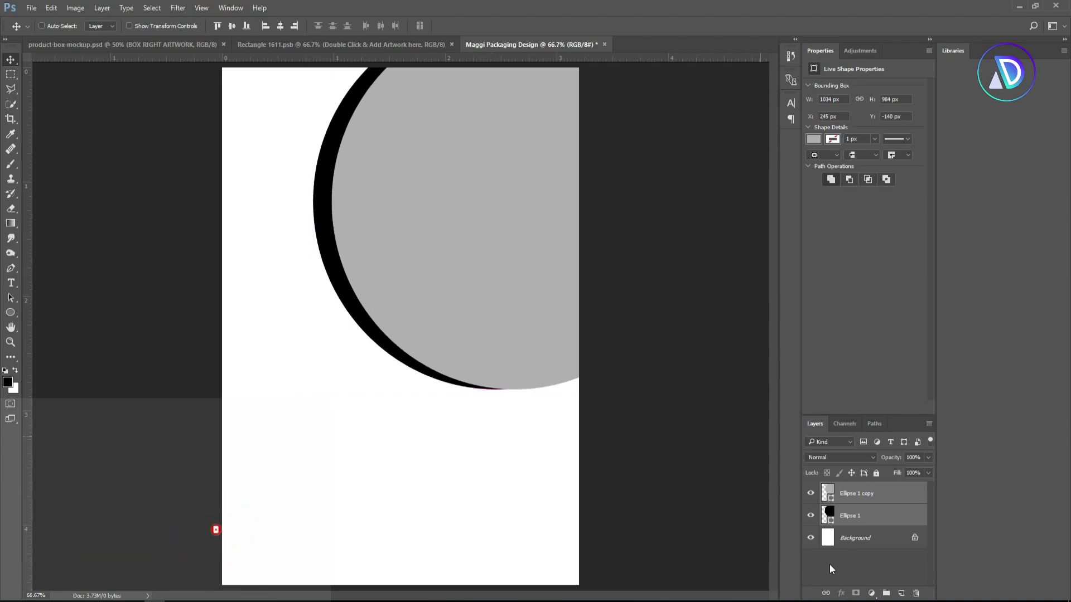
# Give the black crescent Ellipse 1 an orange-to-yellow Gradient Overlay
pyautogui.click(830, 512)
pyautogui.rightClick(831, 513)
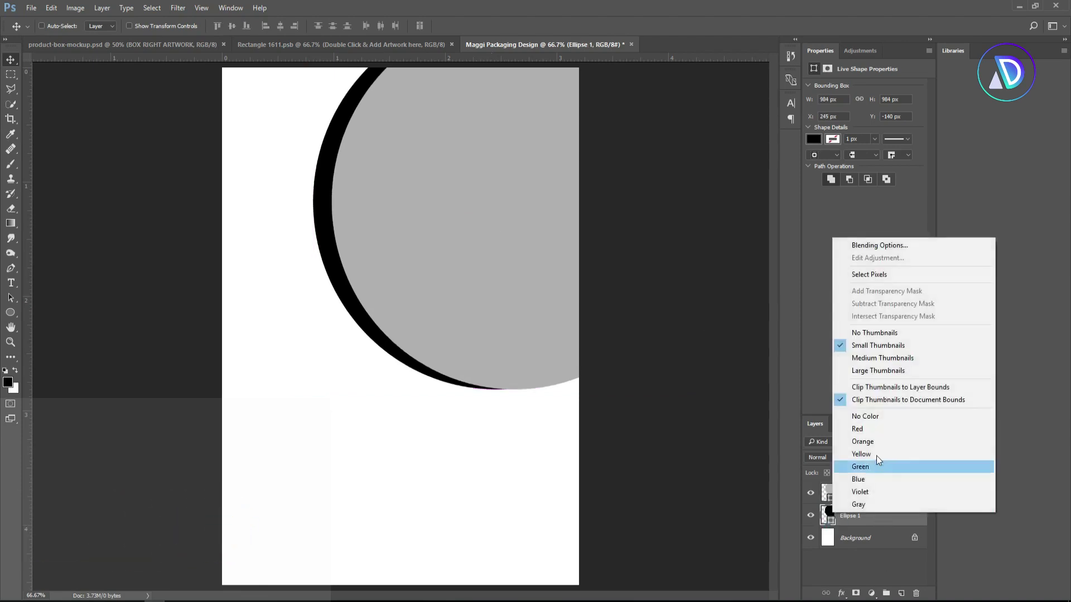
pyautogui.click(909, 246)
pyautogui.click(638, 469)
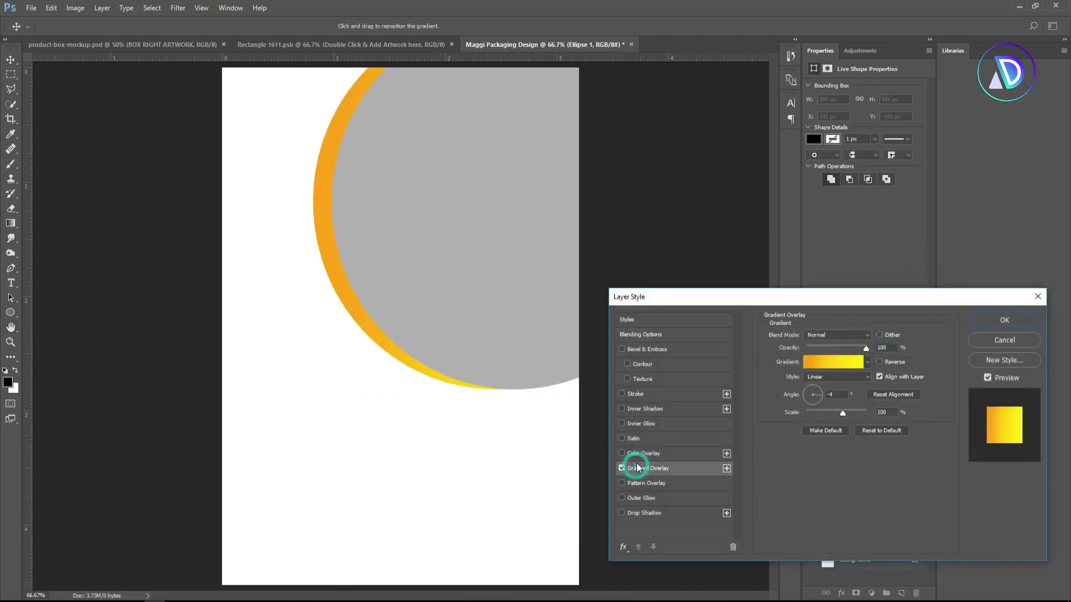
pyautogui.click(1005, 320)
pyautogui.click(836, 514)
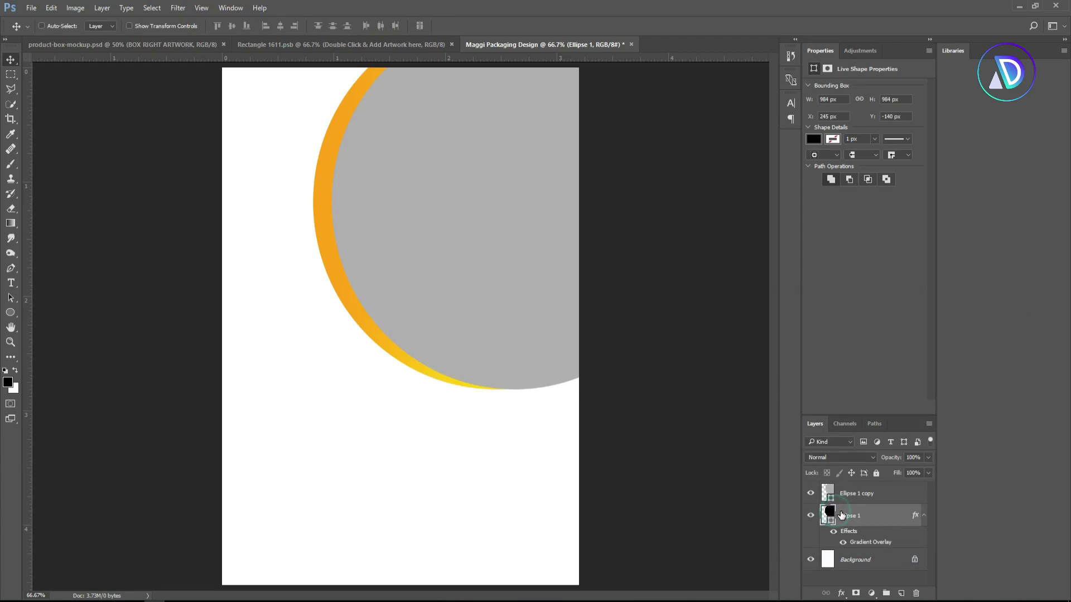
# Duplicate the gradient circle and scale the copy to about 79% at the top left
pyautogui.moveTo(842, 514); pyautogui.dragTo(904, 595)
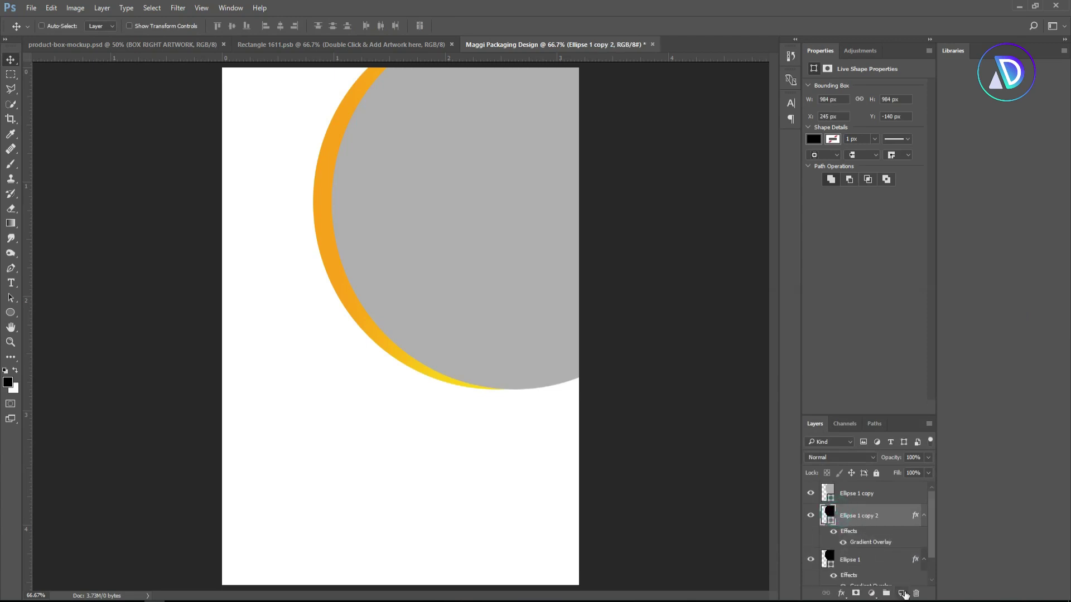
pyautogui.moveTo(567, 349)
pyautogui.mouseDown()
pyautogui.moveTo(176, 191)
pyautogui.moveTo(195, 202)
pyautogui.mouseUp()
pyautogui.hotkey('ctrl', 't')
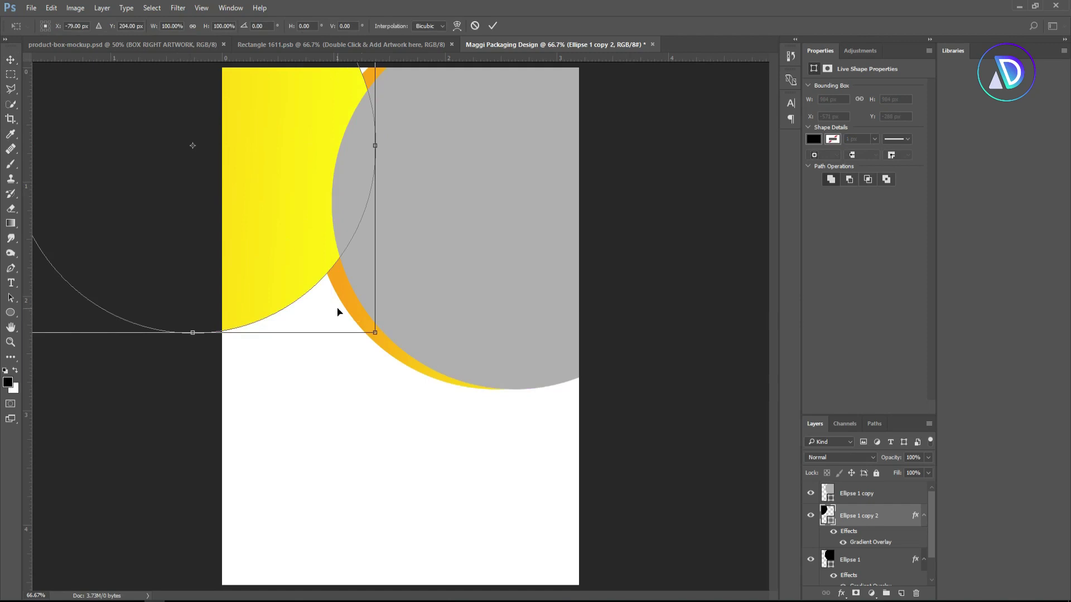
pyautogui.moveTo(374, 332); pyautogui.dragTo(351, 307)
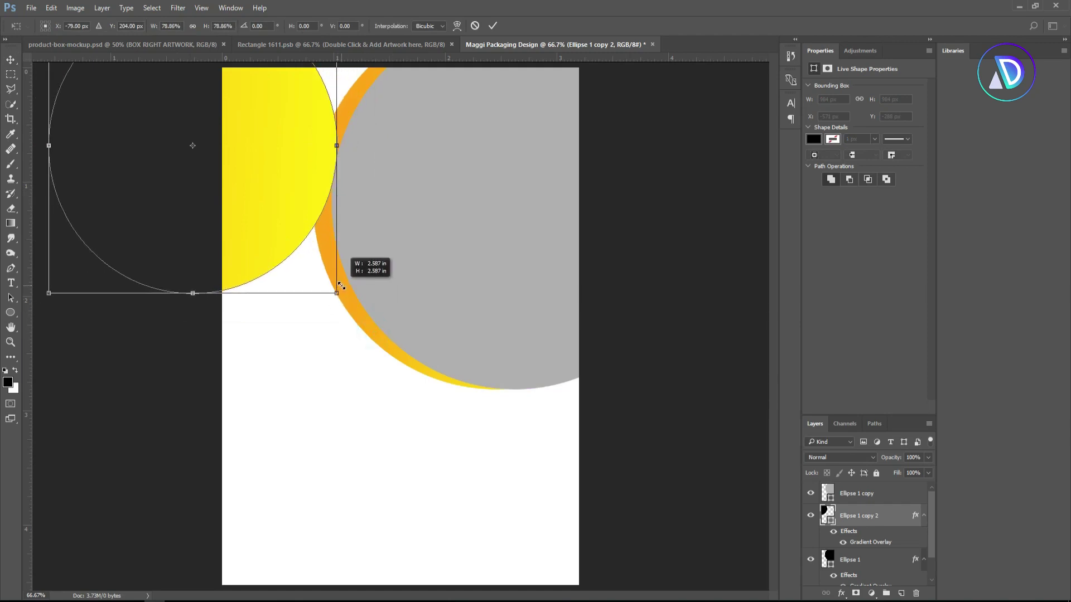
pyautogui.moveTo(301, 232); pyautogui.dragTo(324, 241)
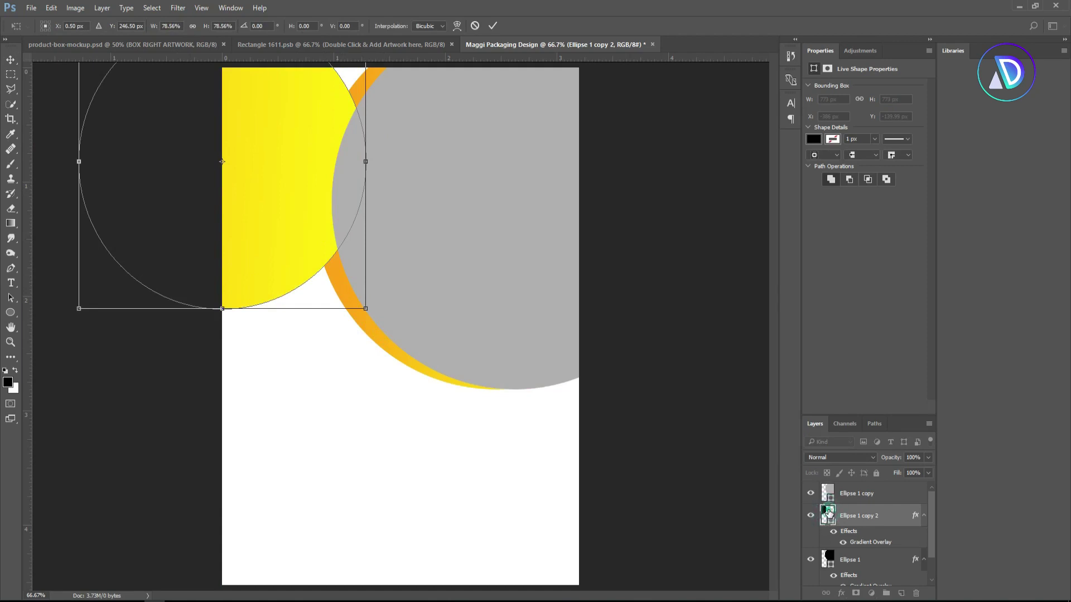
pyautogui.click(492, 24)
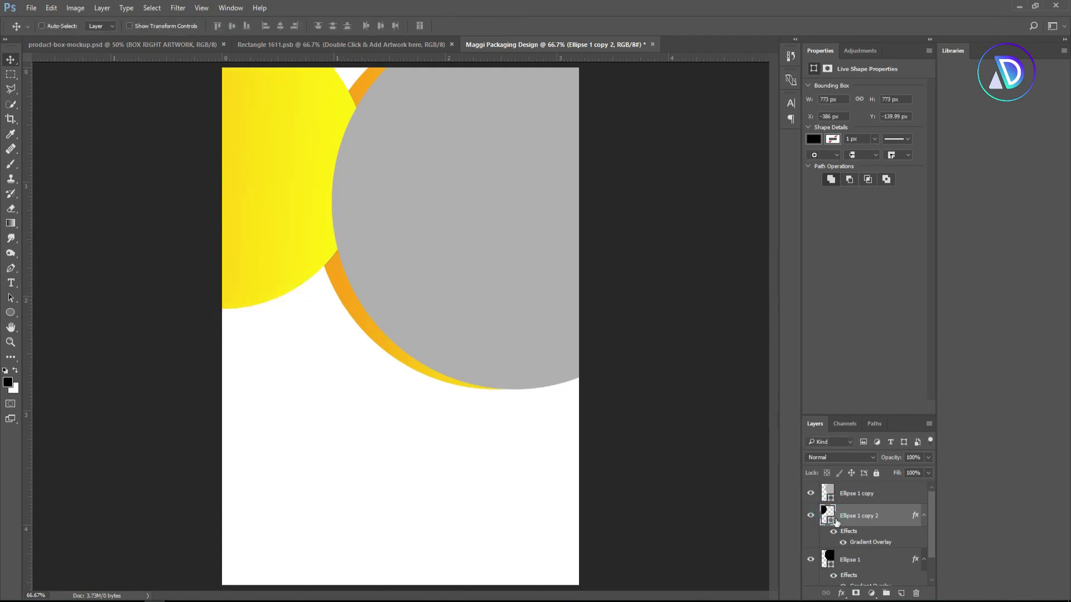
# Move the small circle lower in the layer stack and position it behind the crescent
pyautogui.moveTo(828, 518); pyautogui.dragTo(829, 582)
pyautogui.moveTo(258, 156); pyautogui.dragTo(294, 176)
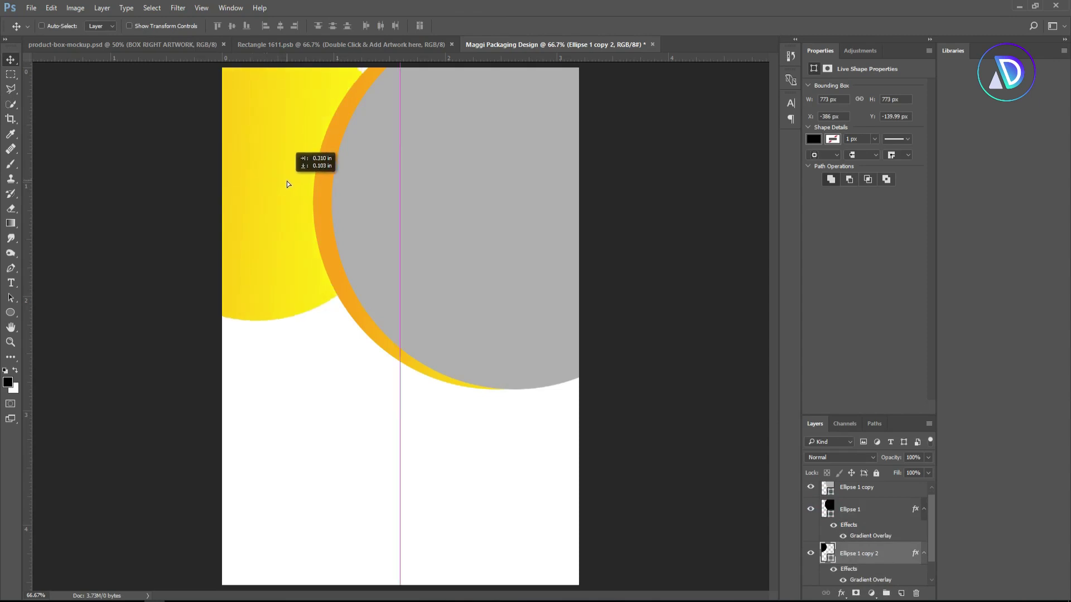
pyautogui.moveTo(293, 175); pyautogui.dragTo(285, 168)
pyautogui.moveTo(929, 509); pyautogui.dragTo(932, 509)
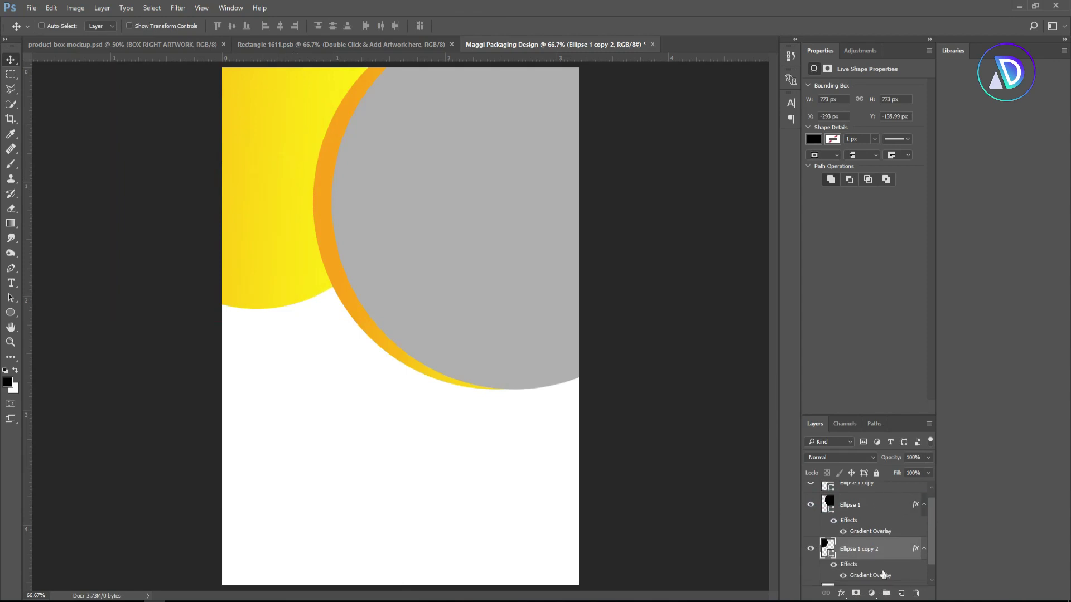
# Set the small circle's Gradient Overlay angle to 65° and drop in the noodle bowl photo
pyautogui.click(865, 578)
pyautogui.doubleClick(865, 579)
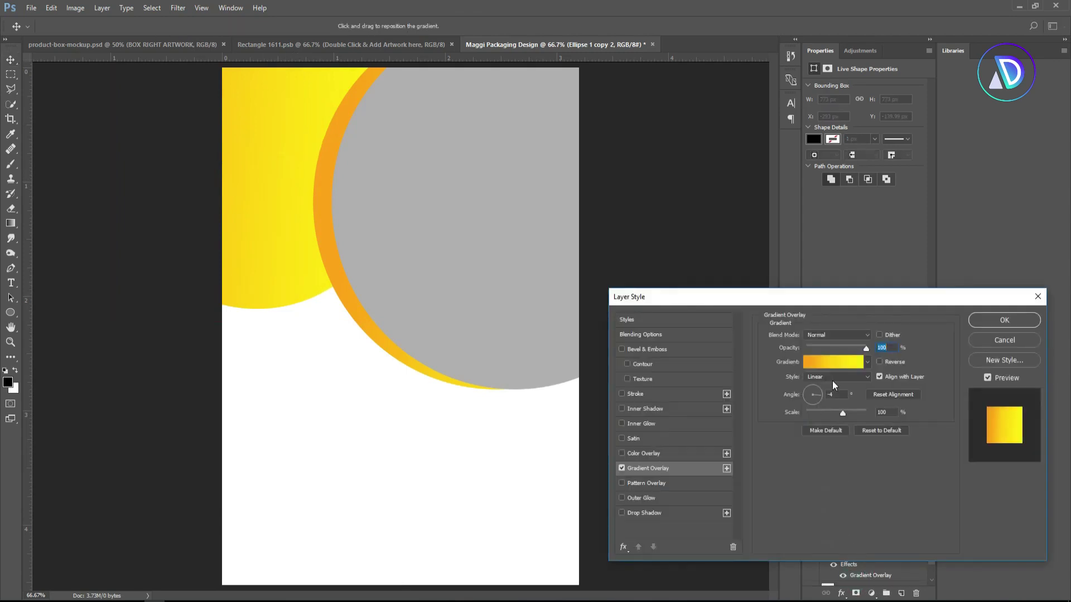
pyautogui.moveTo(819, 402); pyautogui.dragTo(820, 386)
pyautogui.click(818, 388)
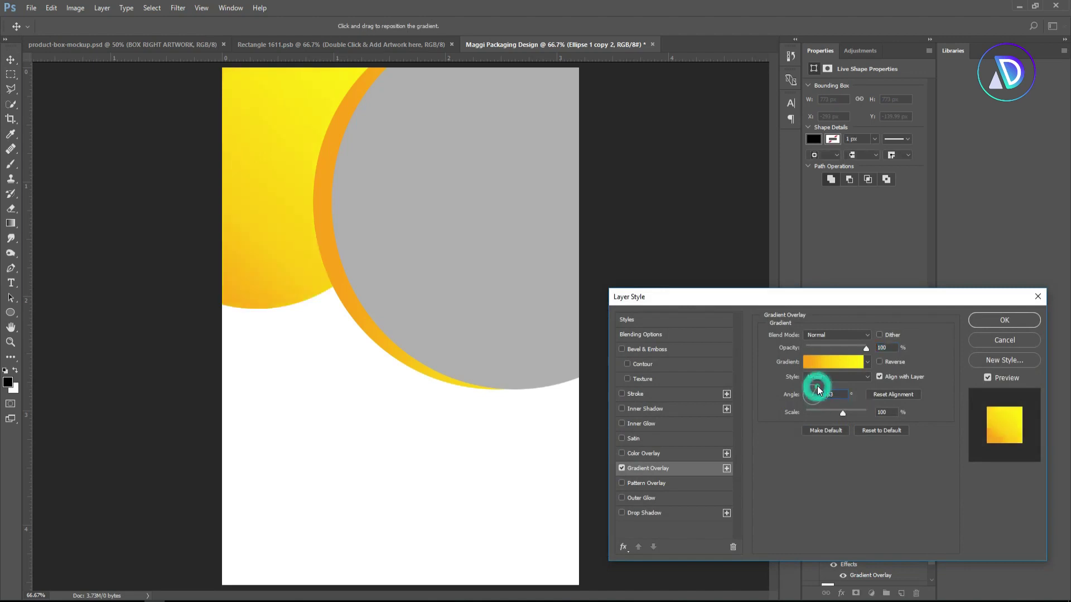
pyautogui.click(994, 322)
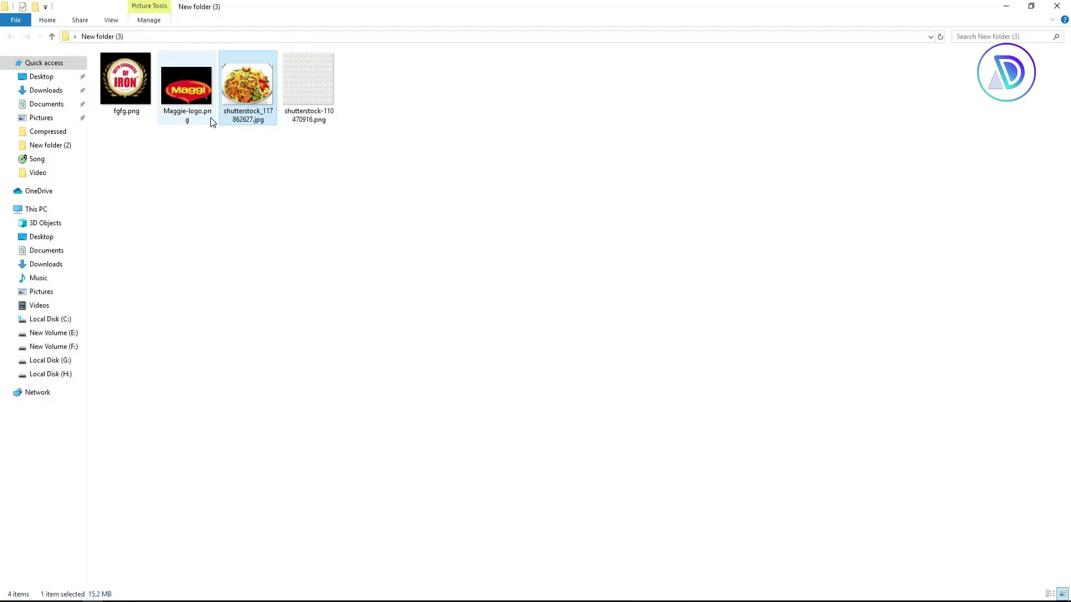
pyautogui.moveTo(246, 89)
pyautogui.mouseDown()
pyautogui.moveTo(171, 598)
pyautogui.moveTo(424, 290)
pyautogui.mouseUp()
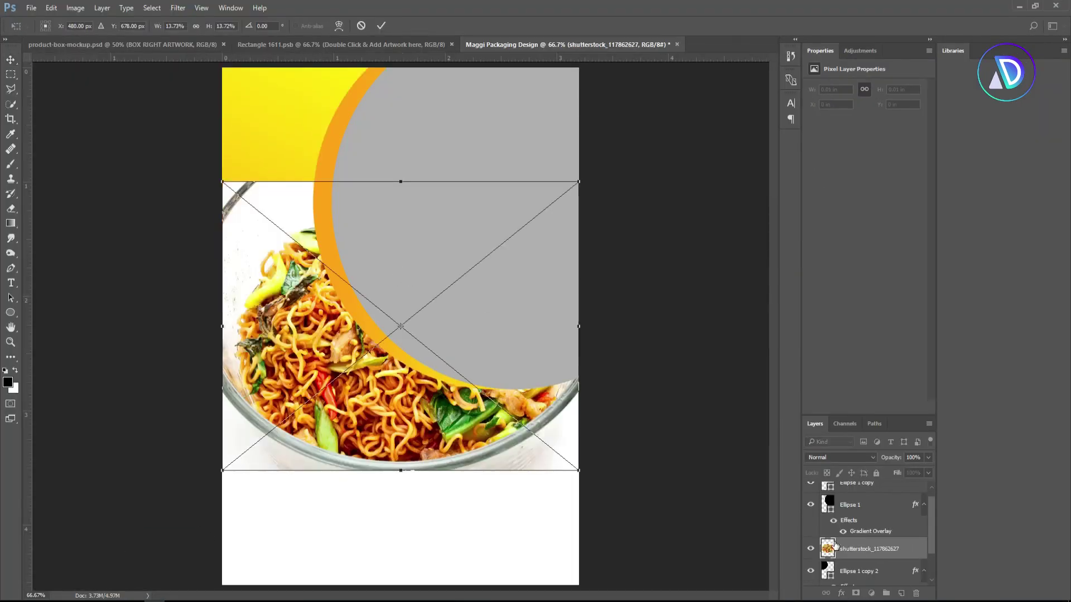
# Move the noodle photo layer above the grey circle and enlarge it slightly
pyautogui.click(381, 26)
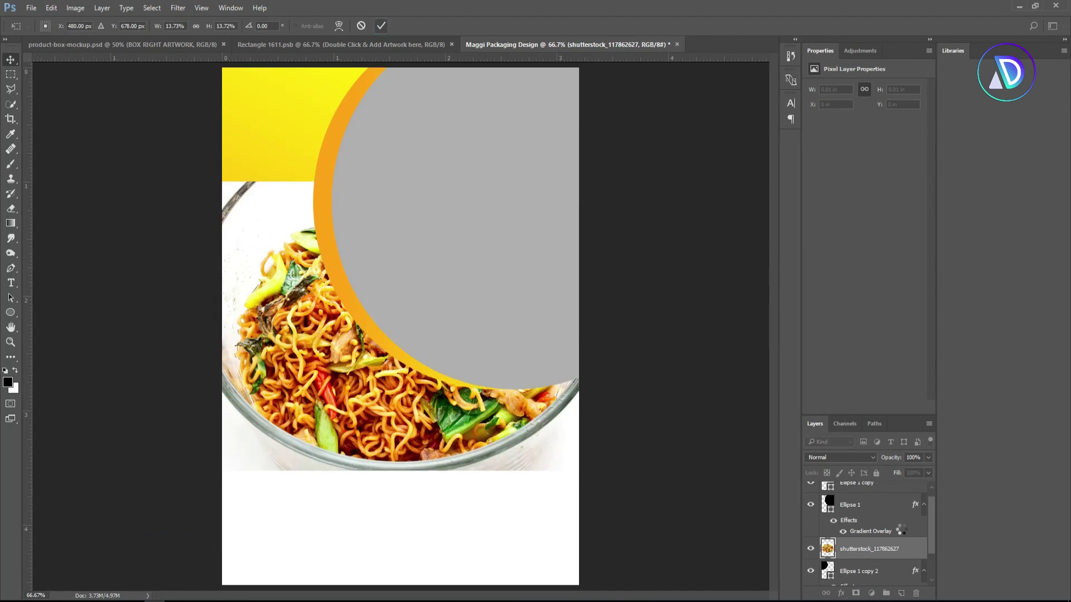
pyautogui.moveTo(868, 549)
pyautogui.mouseDown()
pyautogui.moveTo(856, 487)
pyautogui.moveTo(868, 489)
pyautogui.mouseUp()
pyautogui.scroll(1, 931, 509)
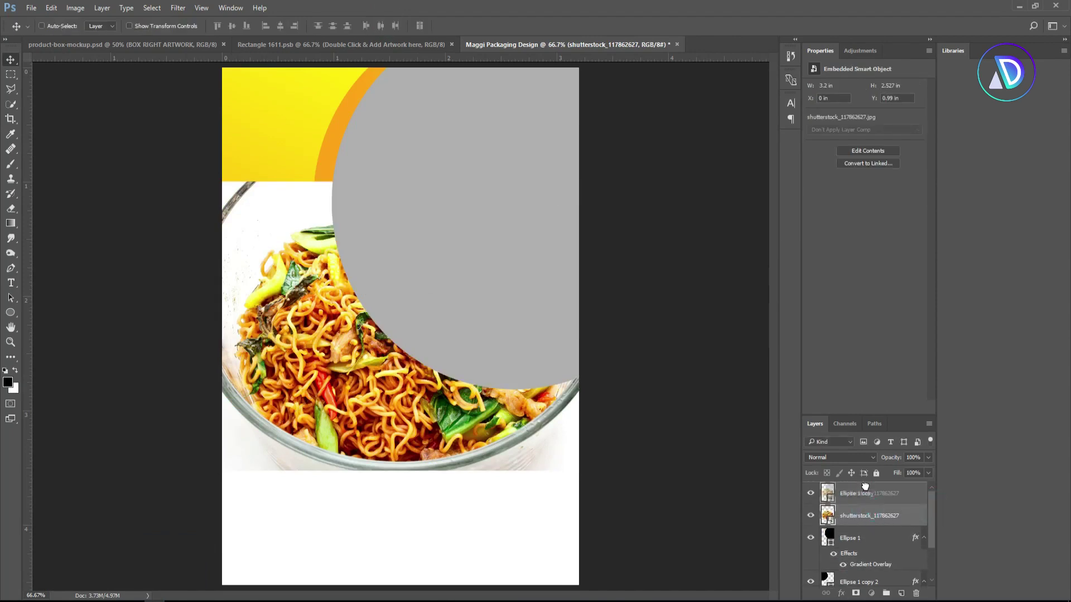
pyautogui.moveTo(414, 334); pyautogui.dragTo(475, 226)
pyautogui.hotkey('ctrl', 't')
pyautogui.moveTo(637, 357); pyautogui.dragTo(667, 384)
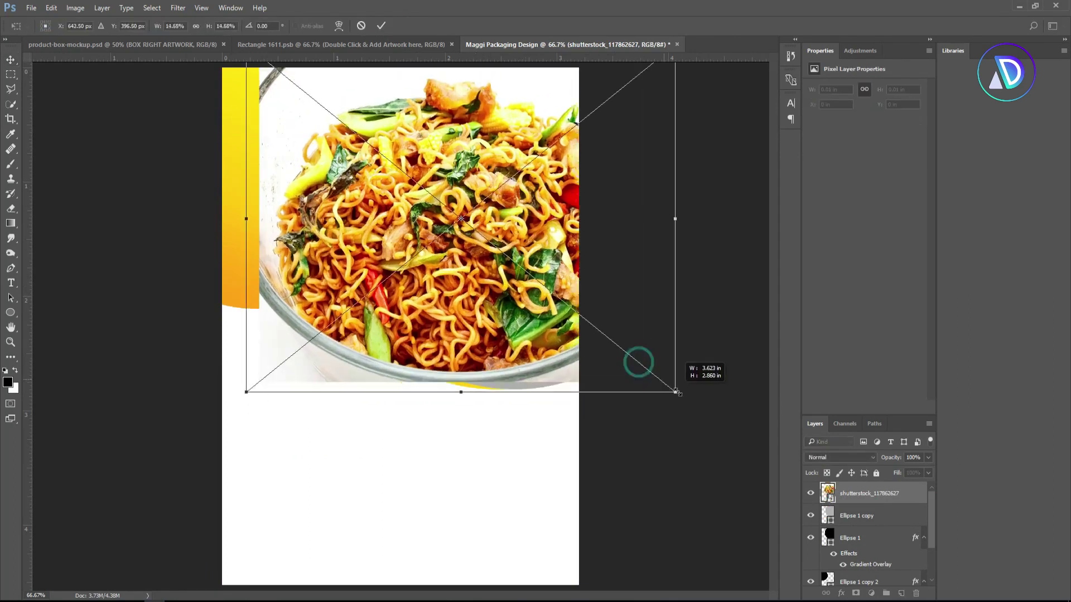
pyautogui.click(381, 26)
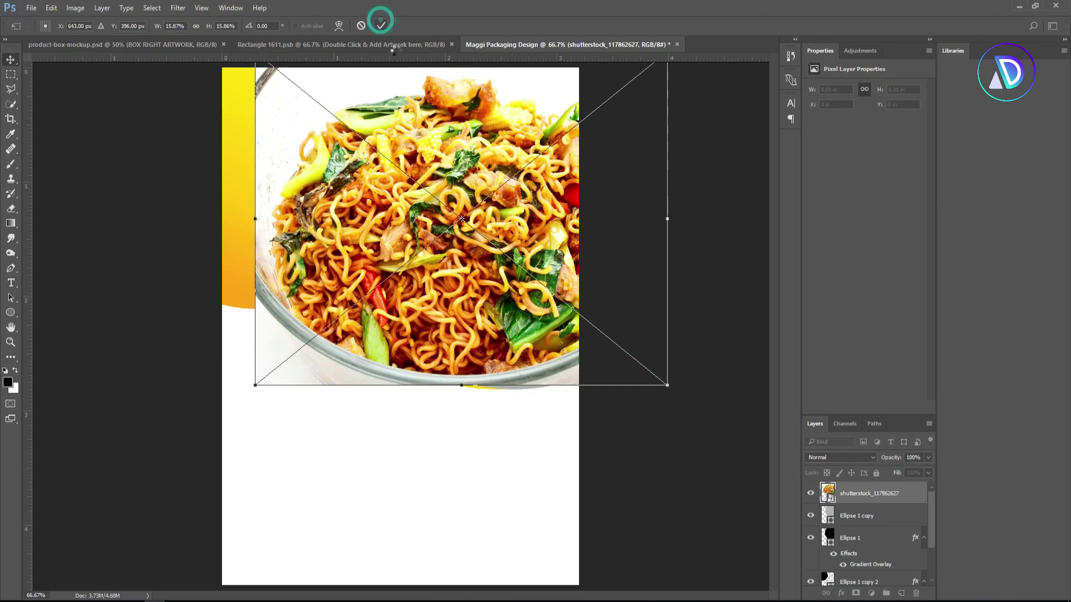
# Clip the noodle photo into the circle and fit its size and position inside it
pyautogui.keyDown('alt'); pyautogui.click(846, 500); pyautogui.keyUp('alt')
pyautogui.moveTo(501, 285); pyautogui.dragTo(478, 290)
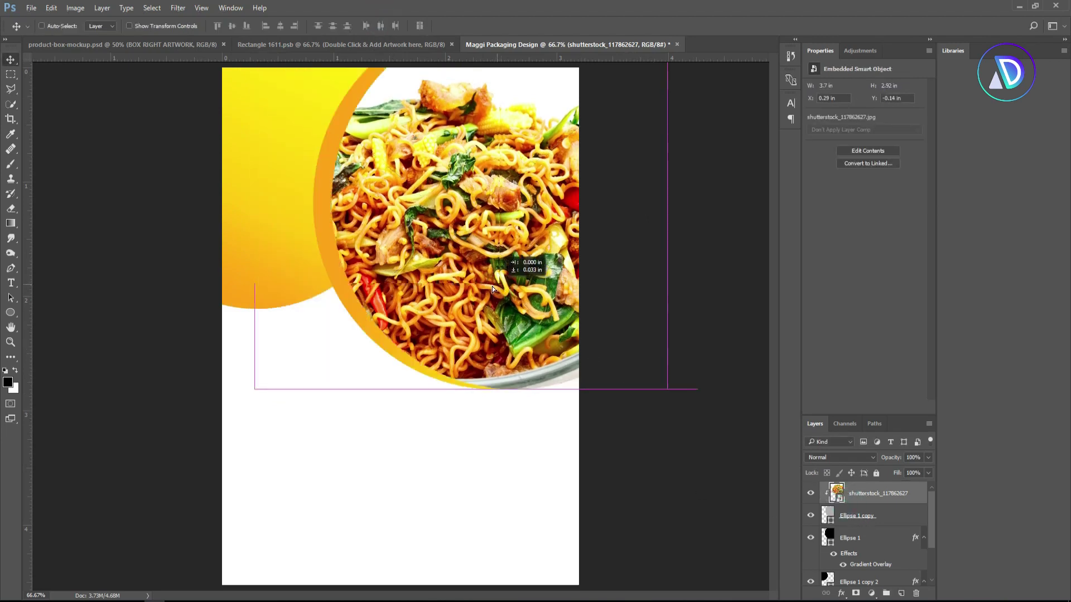
pyautogui.hotkey('ctrl', 't')
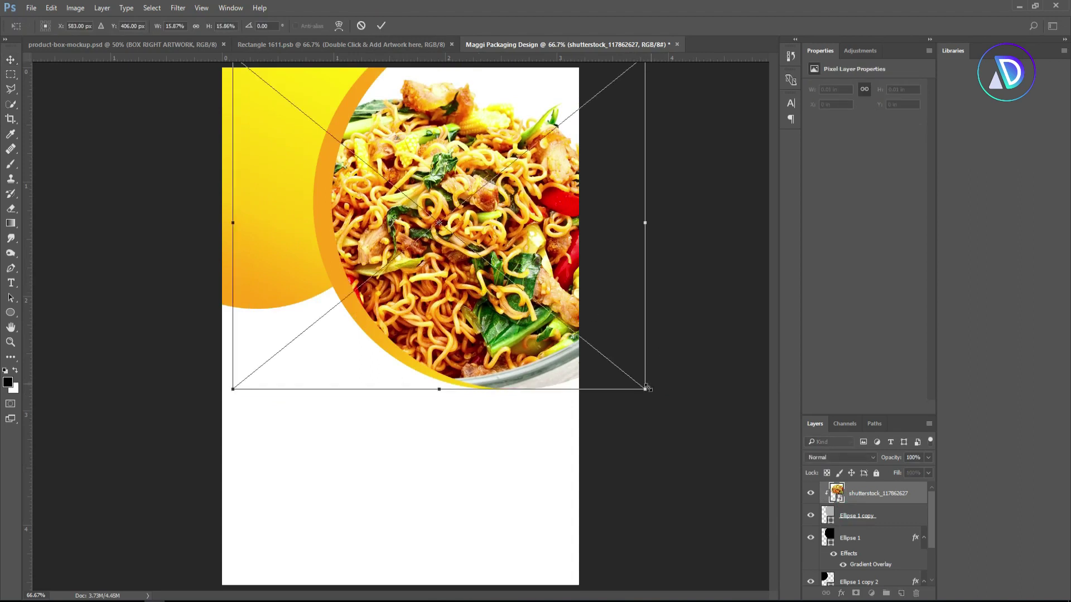
pyautogui.moveTo(647, 388); pyautogui.dragTo(651, 374)
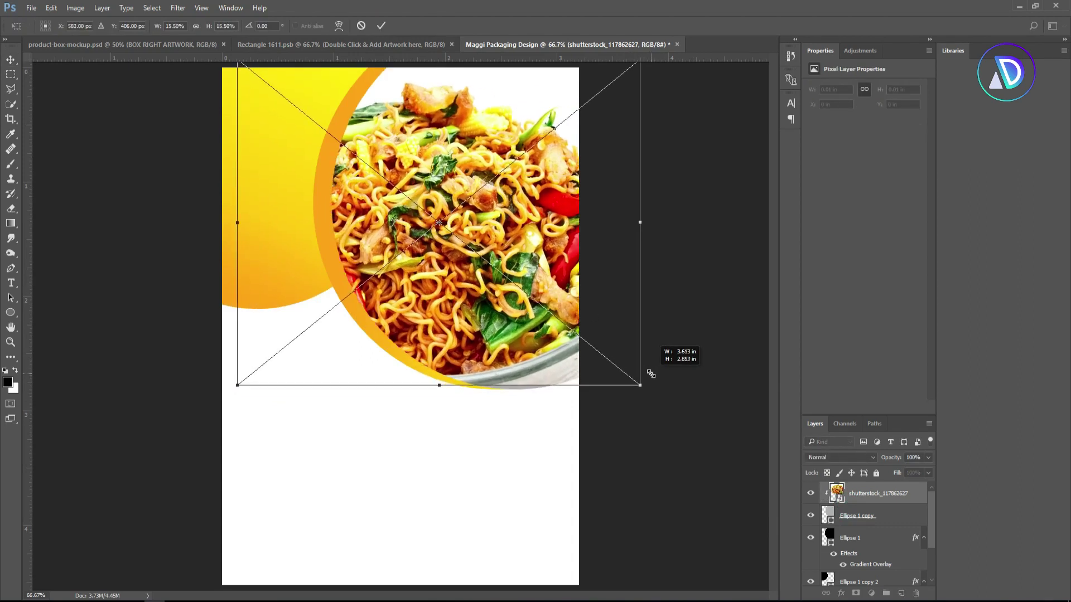
pyautogui.moveTo(534, 276); pyautogui.dragTo(544, 285)
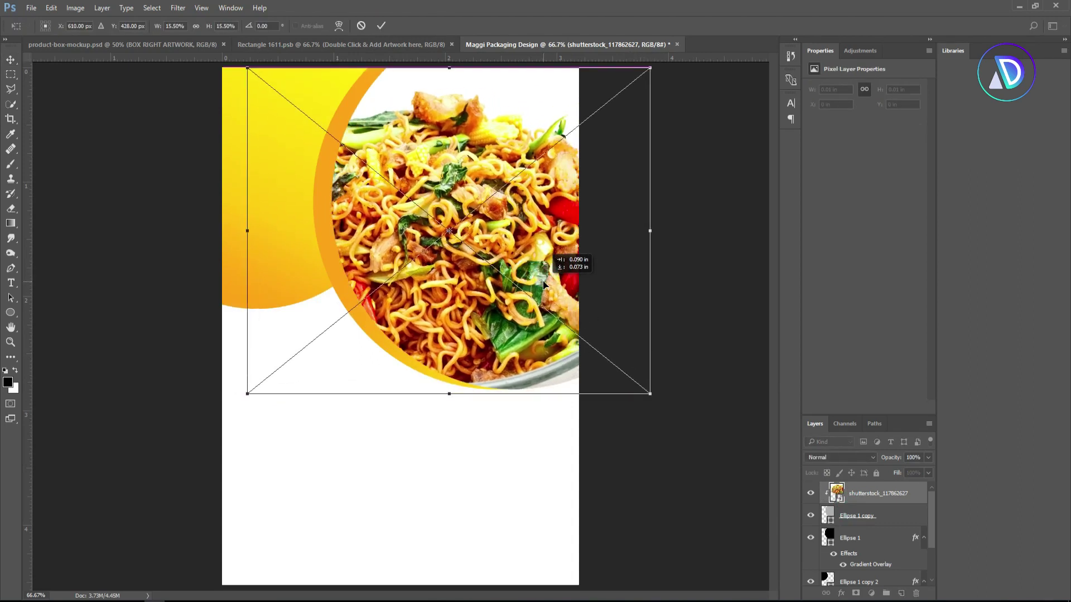
pyautogui.moveTo(544, 284); pyautogui.dragTo(559, 285)
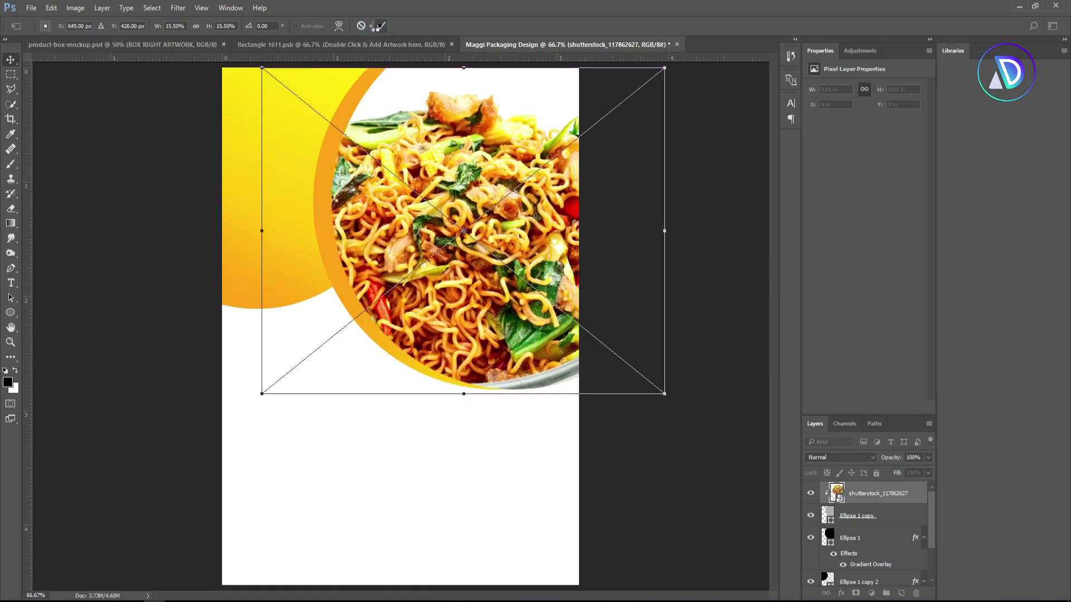
pyautogui.click(380, 26)
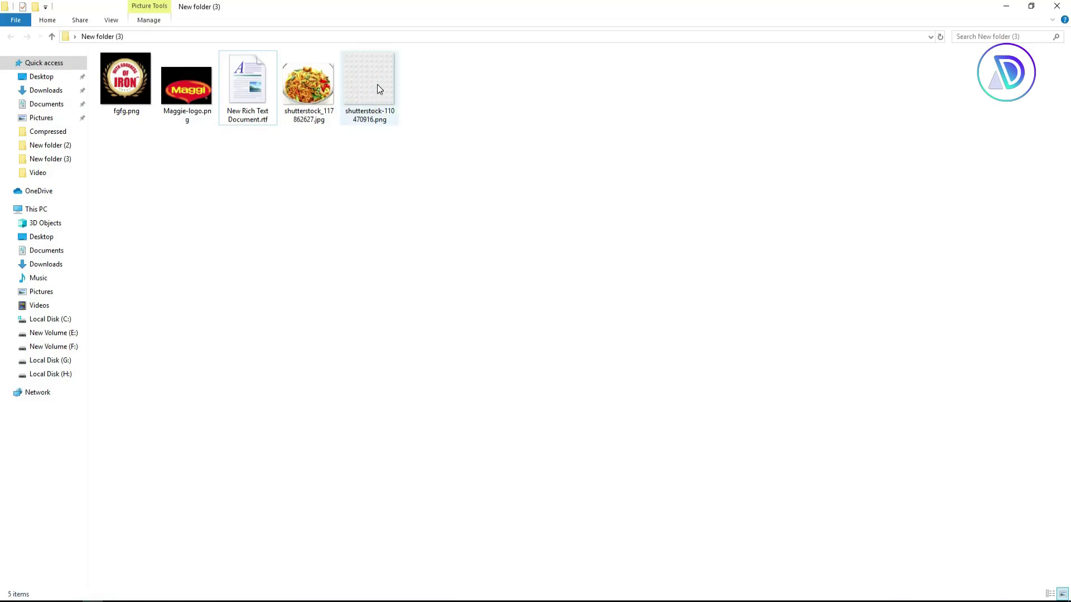
# Place shutterstock-110470916.png on the canvas, enlarged and moved down the page
pyautogui.moveTo(370, 87)
pyautogui.mouseDown()
pyautogui.moveTo(148, 583)
pyautogui.moveTo(329, 430)
pyautogui.mouseUp()
pyautogui.moveTo(537, 321); pyautogui.dragTo(541, 245)
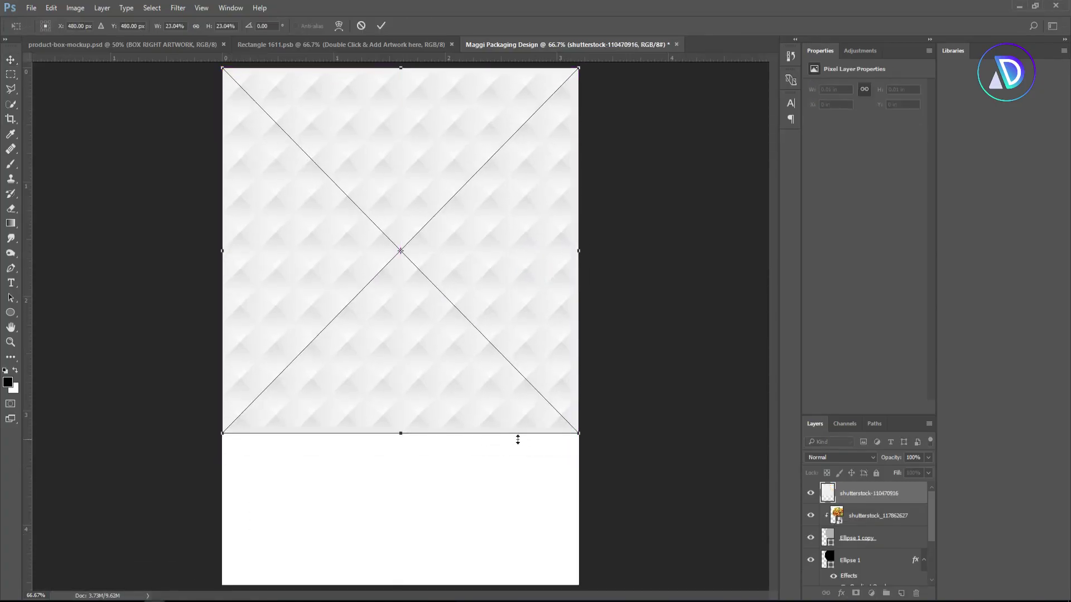
pyautogui.moveTo(576, 431); pyautogui.dragTo(613, 466)
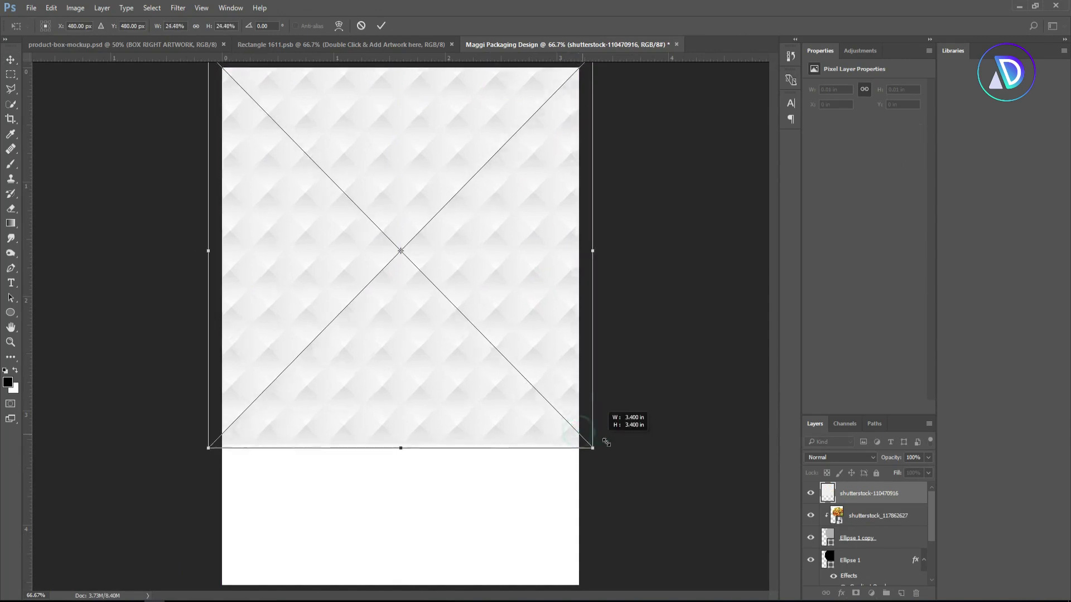
pyautogui.moveTo(540, 336); pyautogui.dragTo(545, 466)
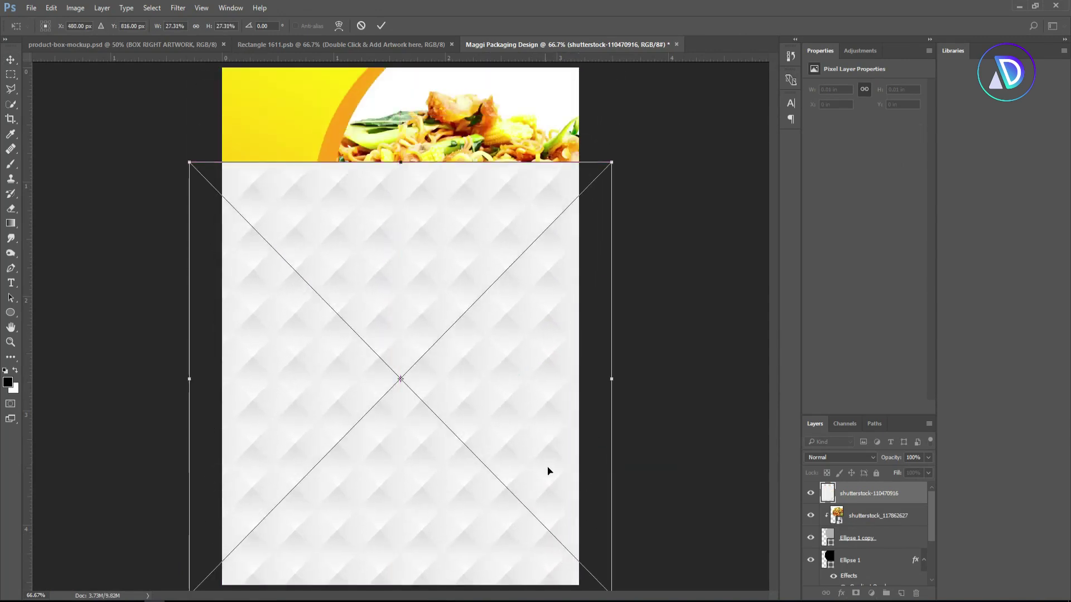
pyautogui.click(381, 26)
# Move the diamond pattern layer beneath the circle shapes, just above the background
pyautogui.scroll(-1, 844, 487)
pyautogui.moveTo(855, 489); pyautogui.dragTo(885, 587)
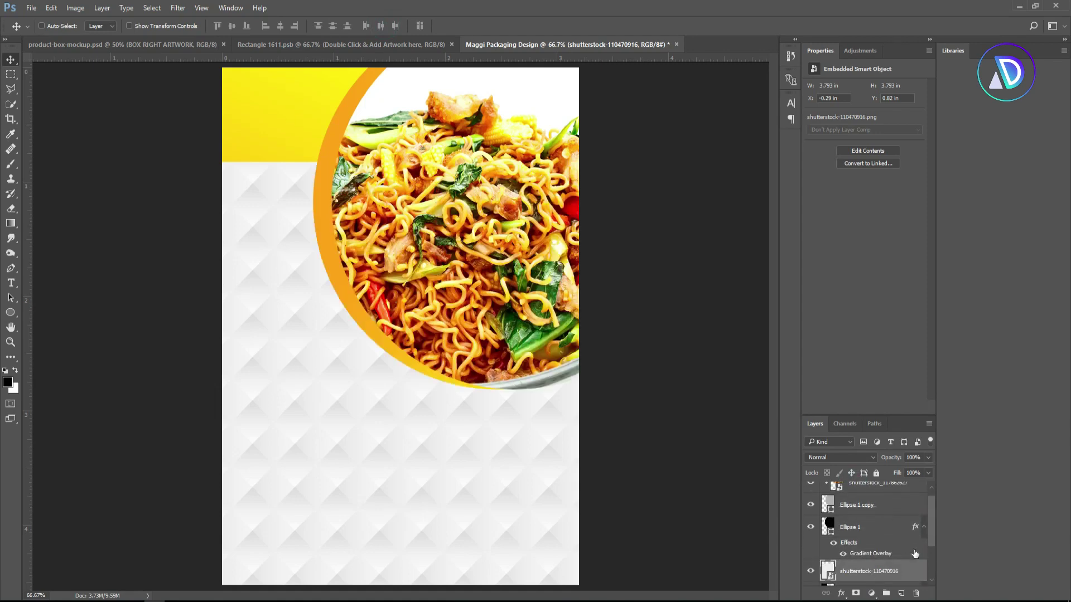
pyautogui.moveTo(932, 540); pyautogui.dragTo(931, 573)
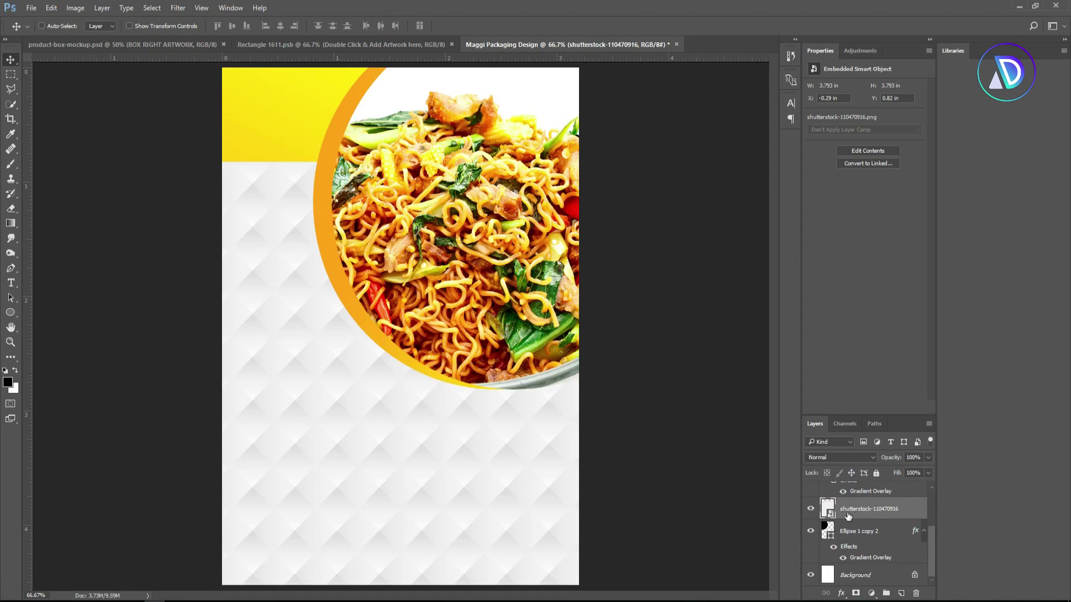
pyautogui.moveTo(831, 508); pyautogui.dragTo(844, 553)
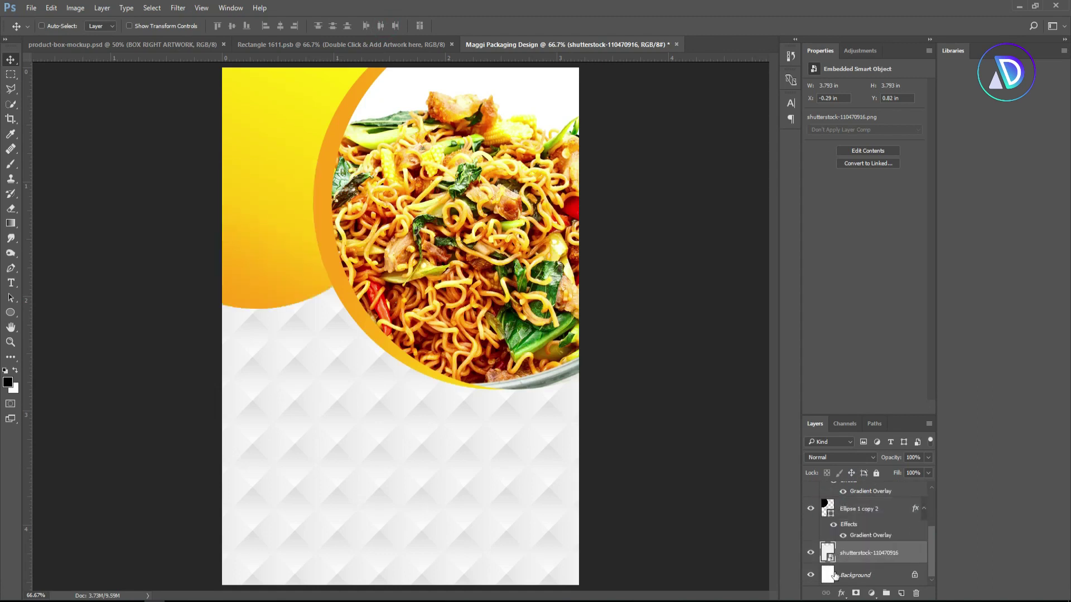
# Add a yellow Color Overlay at about 63% opacity to the pattern, then drag in the Maggi logo
pyautogui.rightClick(845, 553)
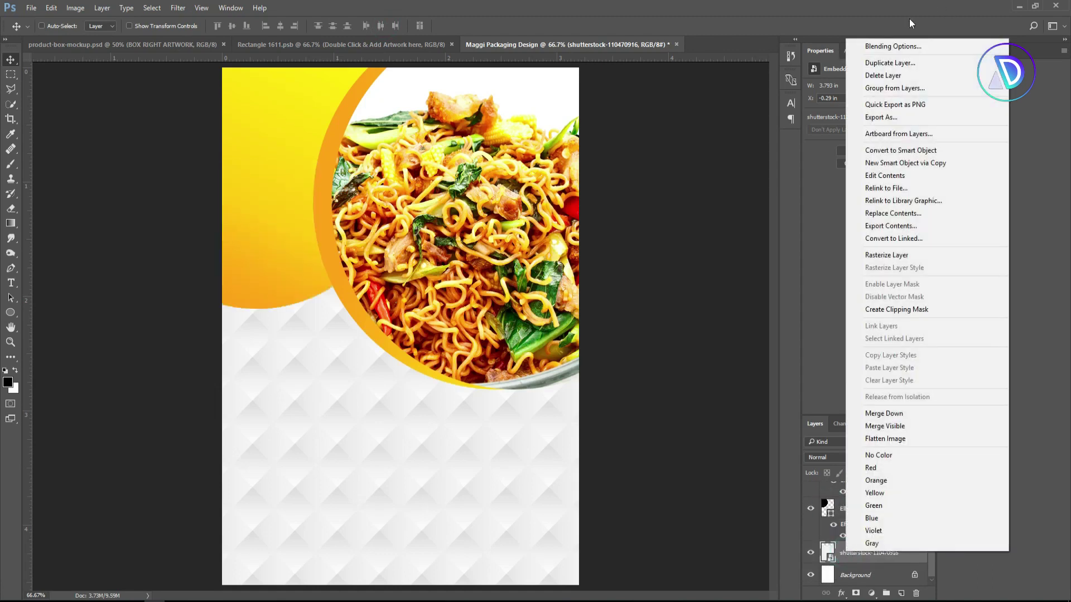
pyautogui.click(898, 43)
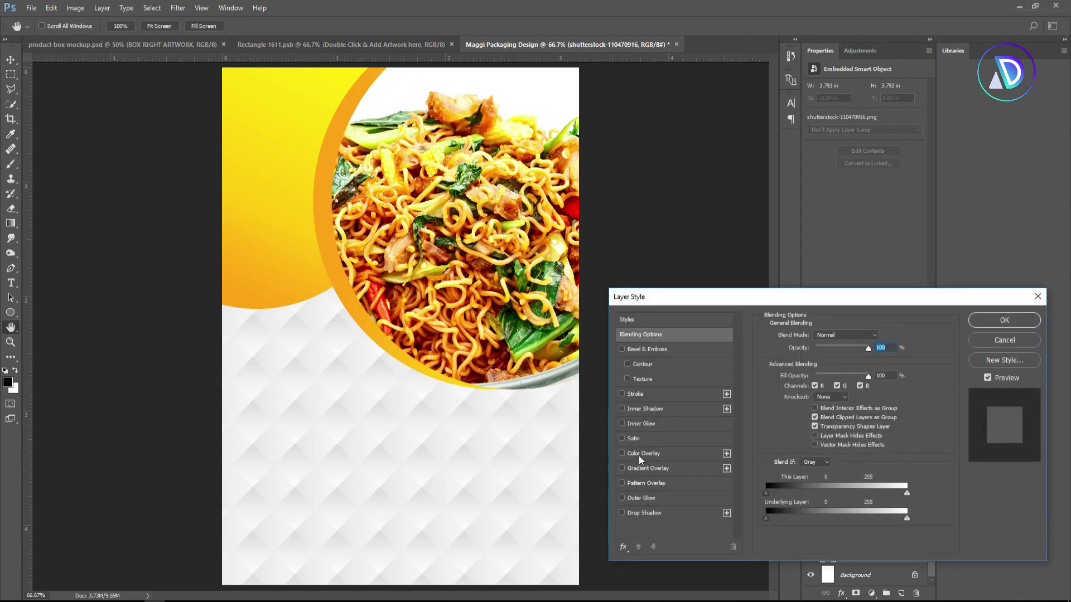
pyautogui.click(642, 454)
pyautogui.moveTo(839, 354); pyautogui.dragTo(841, 355)
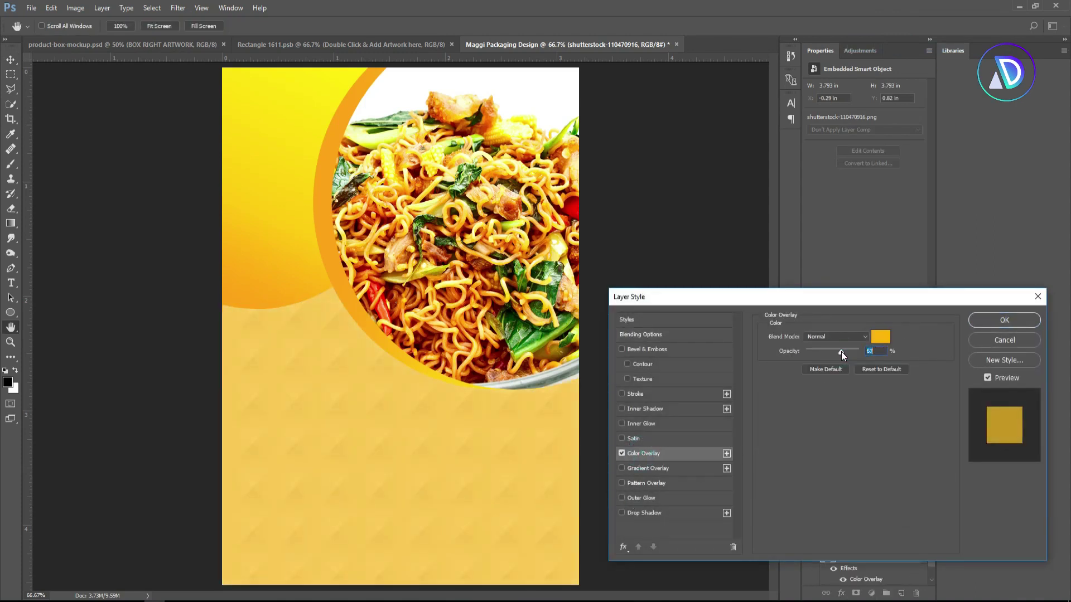
pyautogui.click(995, 317)
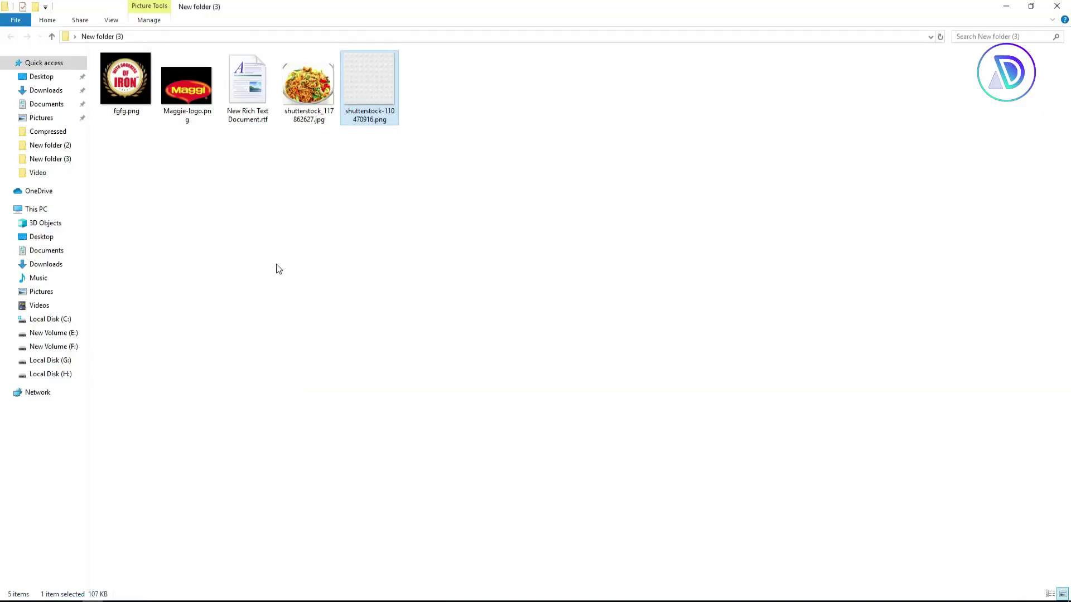
pyautogui.moveTo(186, 86)
pyautogui.mouseDown()
pyautogui.moveTo(154, 601)
pyautogui.moveTo(306, 457)
pyautogui.mouseUp()
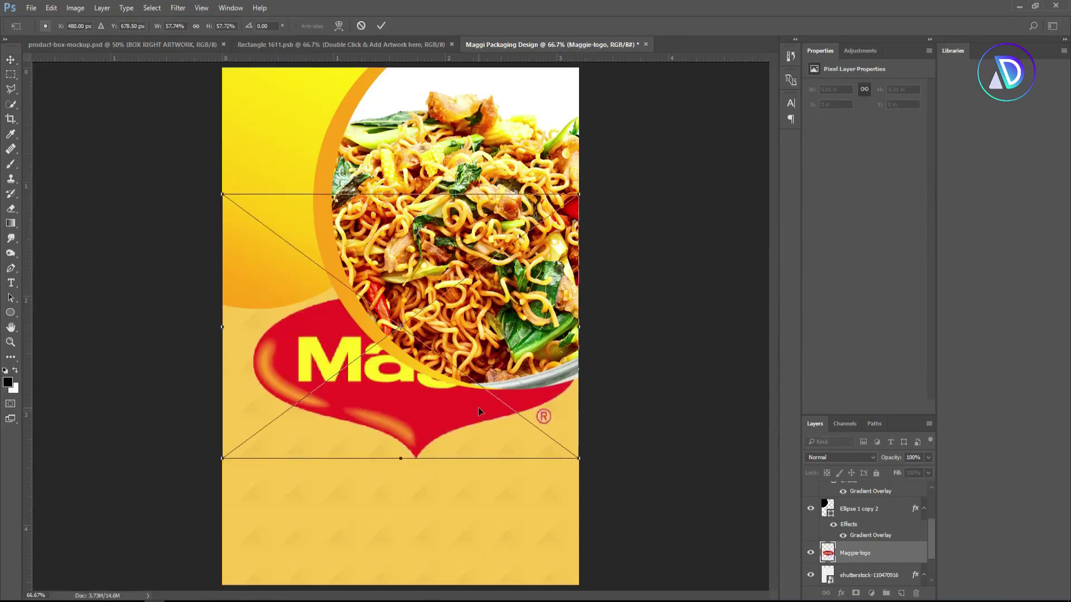
# Position the Maggi logo on the lower front of the artwork
pyautogui.moveTo(477, 407); pyautogui.dragTo(443, 472)
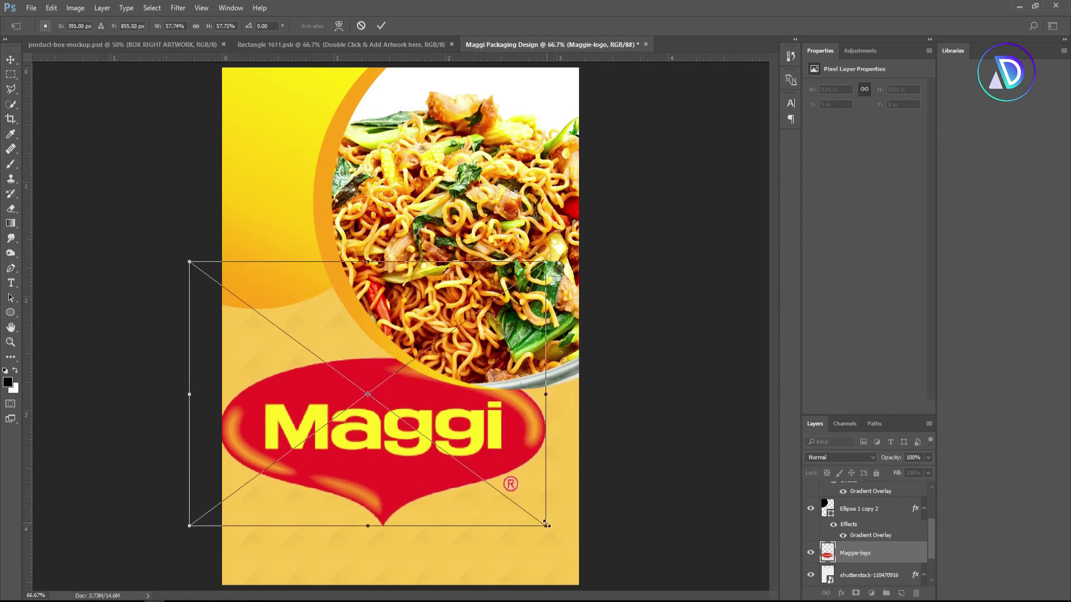
pyautogui.moveTo(470, 433); pyautogui.dragTo(478, 454)
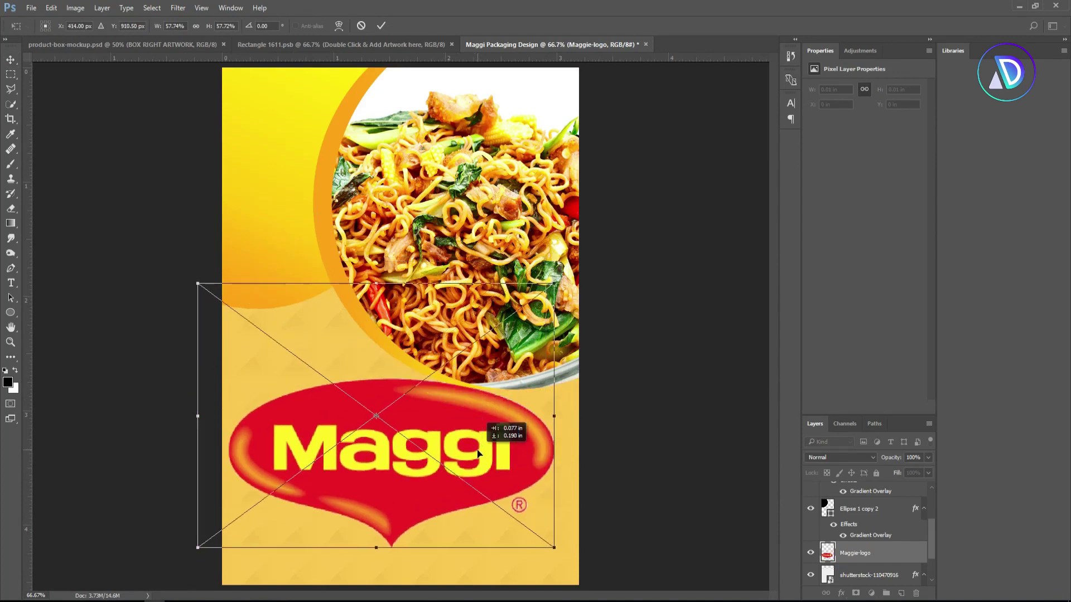
pyautogui.click(381, 26)
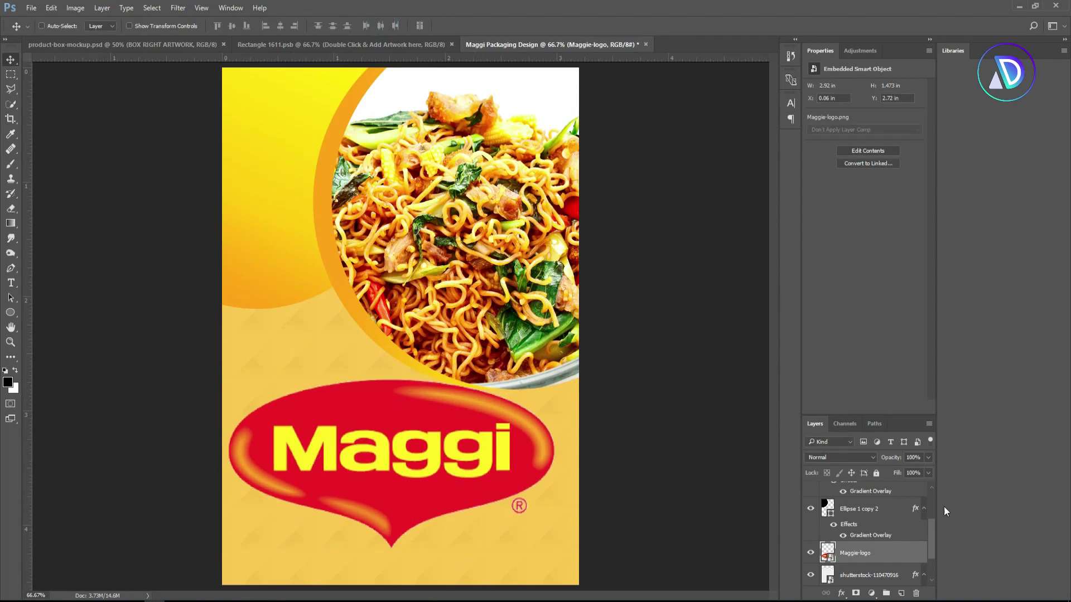
# Move the logo layer up between the ellipse layers and scale it to about 43%
pyautogui.moveTo(866, 552); pyautogui.dragTo(870, 502)
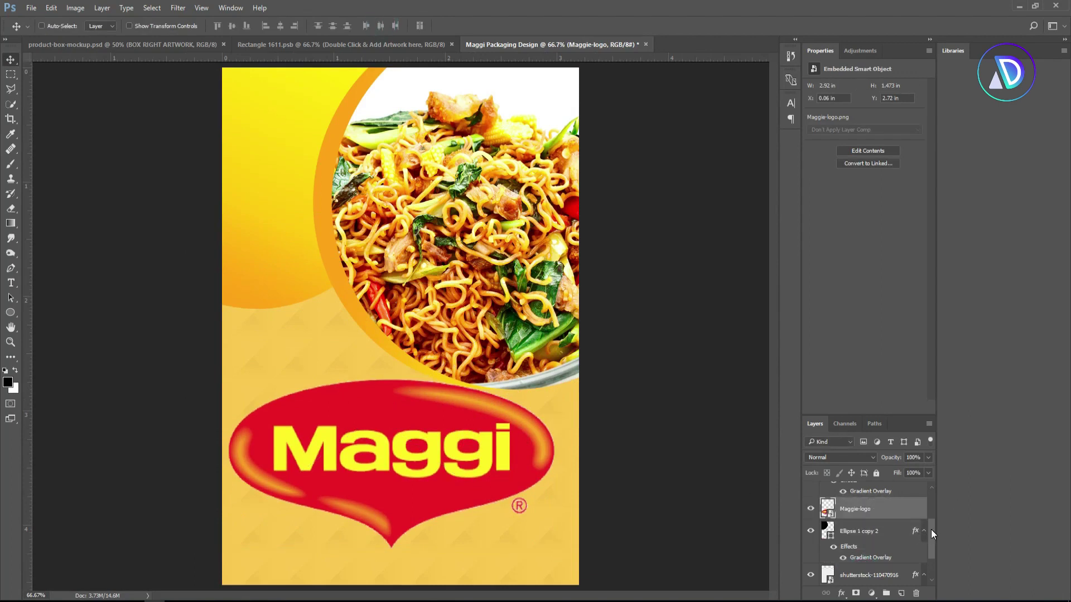
pyautogui.scroll(1, 932, 530)
pyautogui.scroll(2, 932, 524)
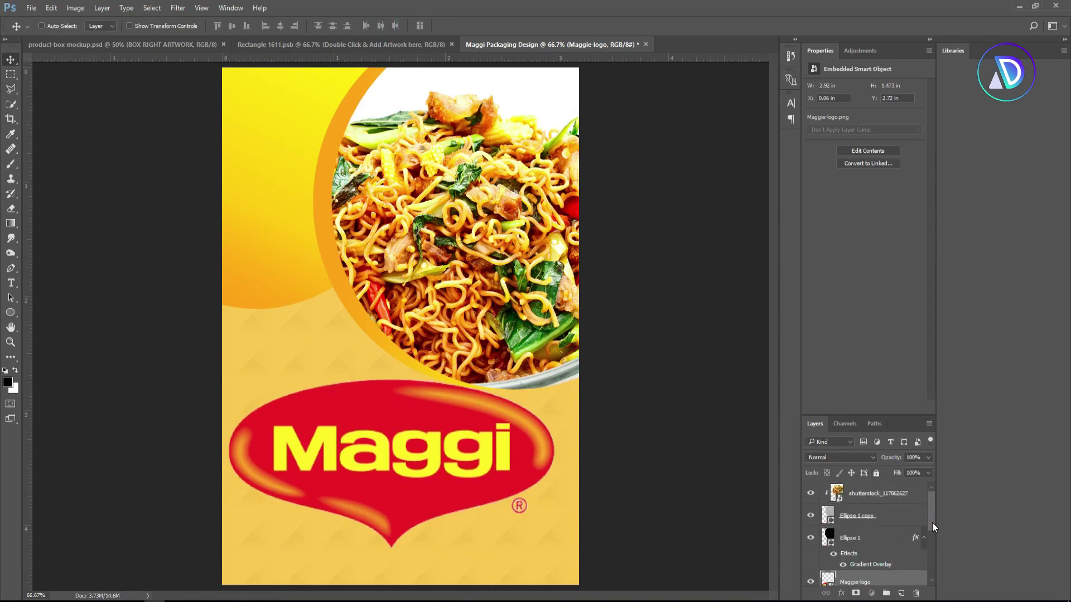
pyautogui.moveTo(867, 574); pyautogui.dragTo(868, 490)
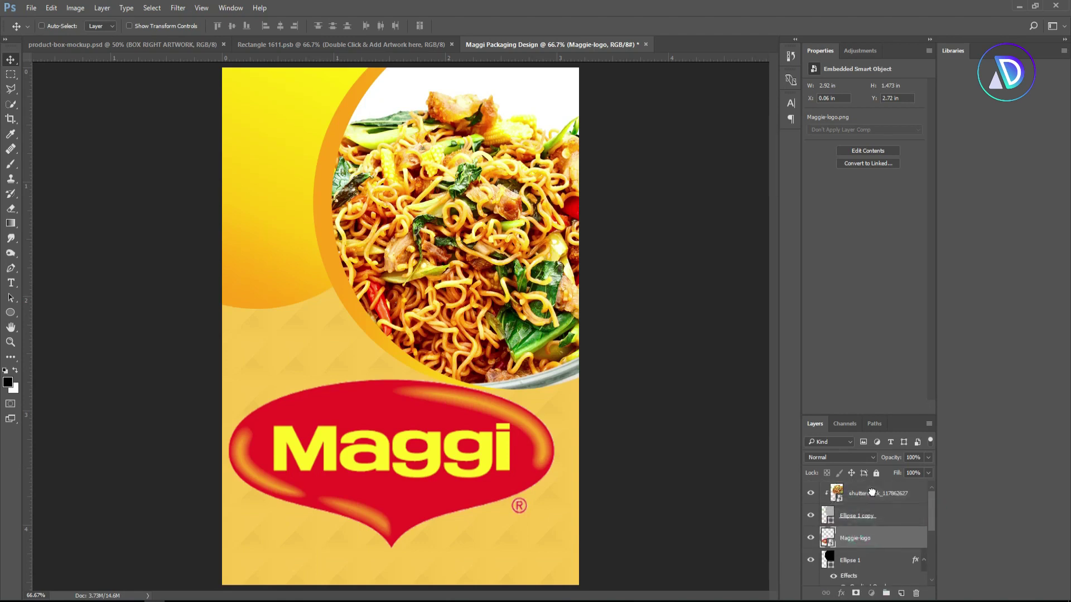
pyautogui.hotkey('ctrl', 't')
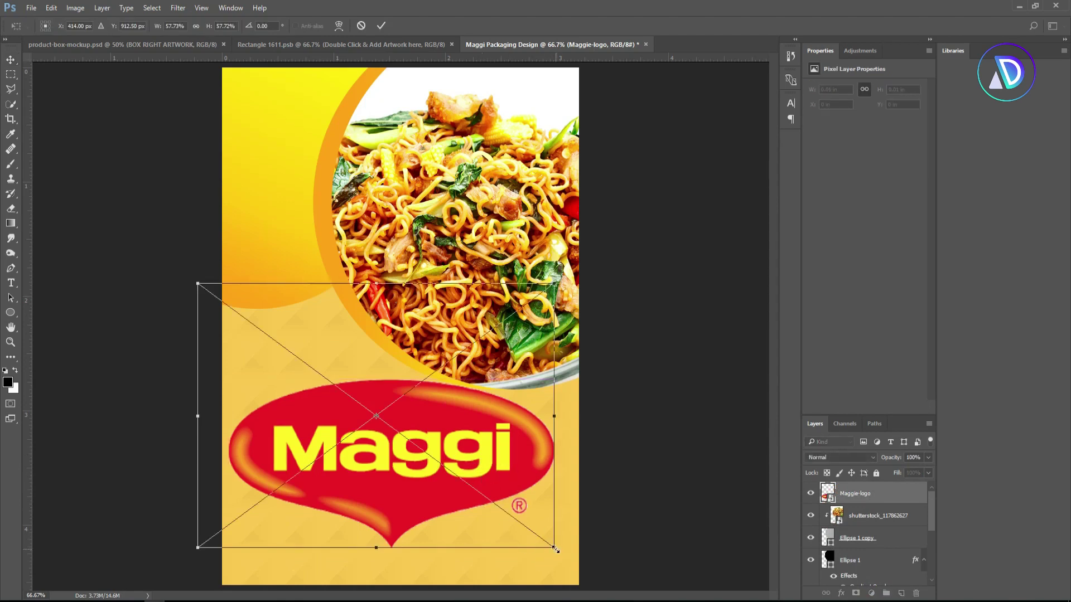
pyautogui.moveTo(556, 550); pyautogui.dragTo(509, 515)
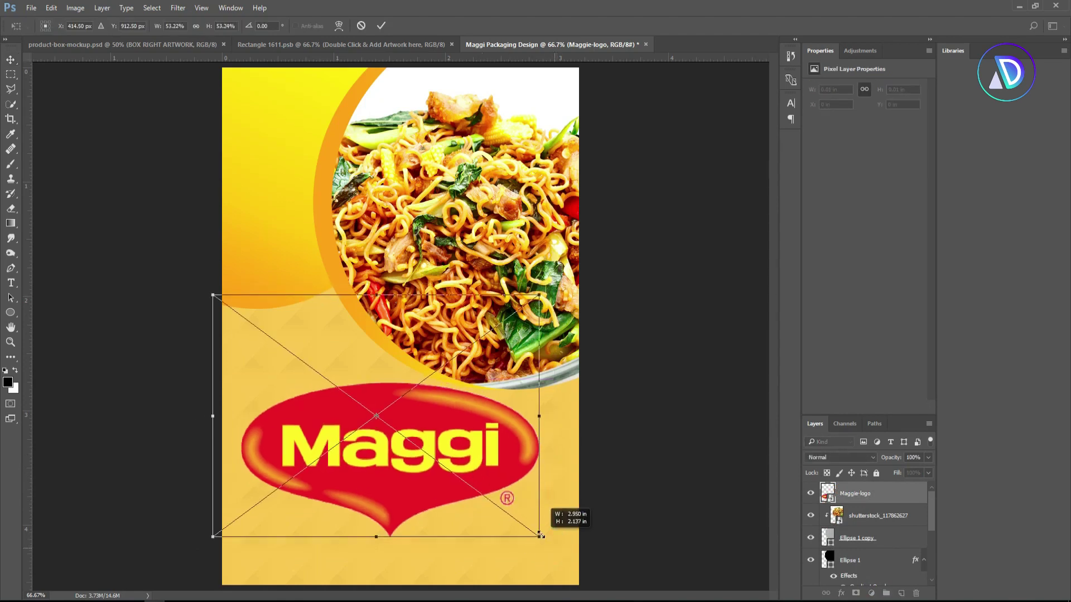
pyautogui.click(381, 26)
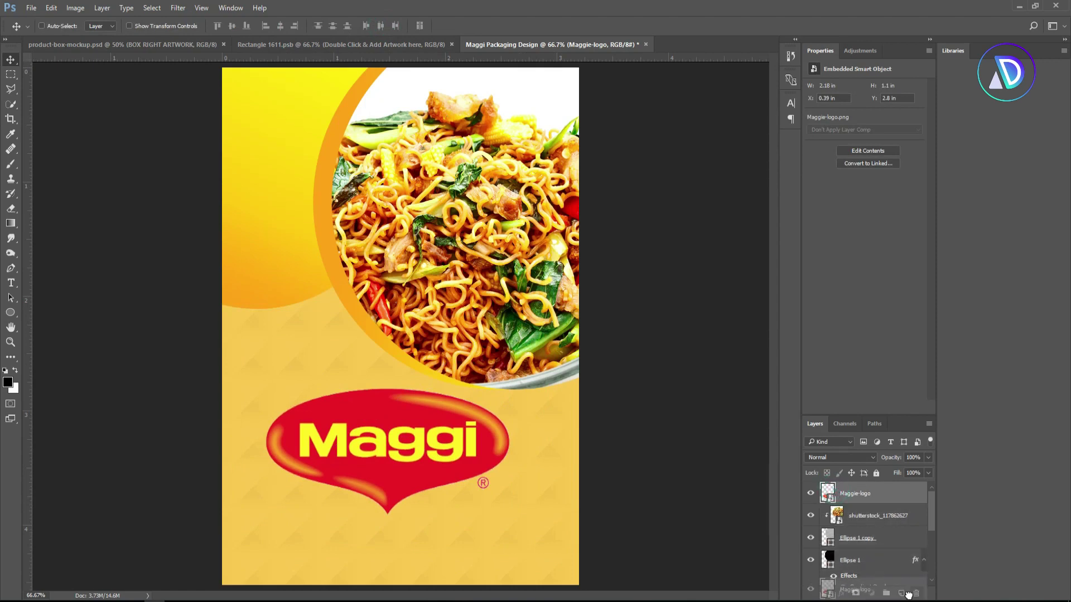
# Duplicate the Maggi logo and shrink the copy to about 9% in the top-left corner
pyautogui.moveTo(835, 491); pyautogui.dragTo(901, 593)
pyautogui.moveTo(399, 430); pyautogui.dragTo(461, 231)
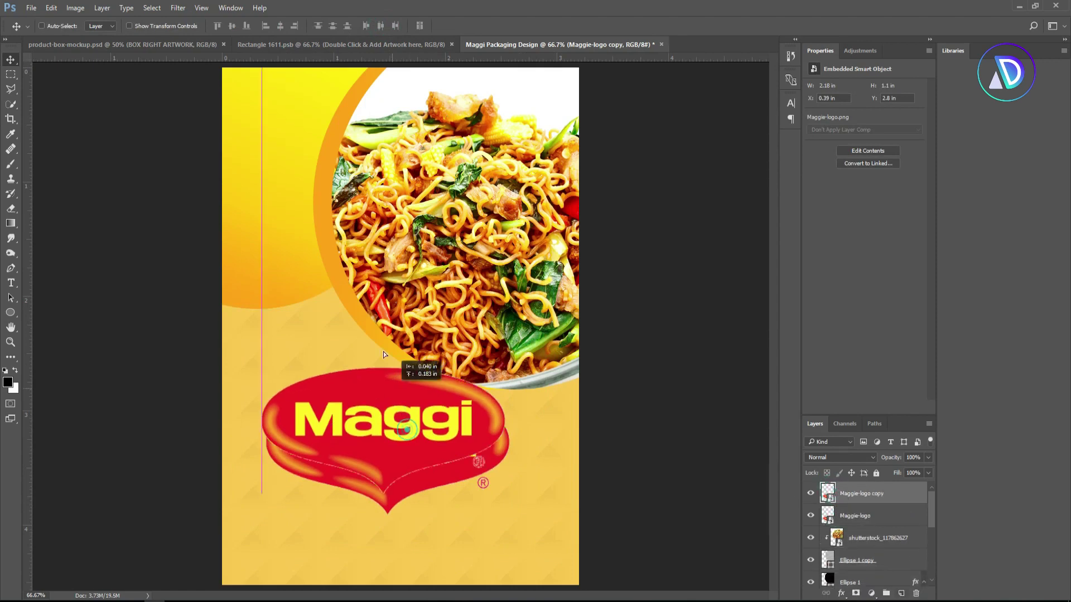
pyautogui.hotkey('ctrl', 't')
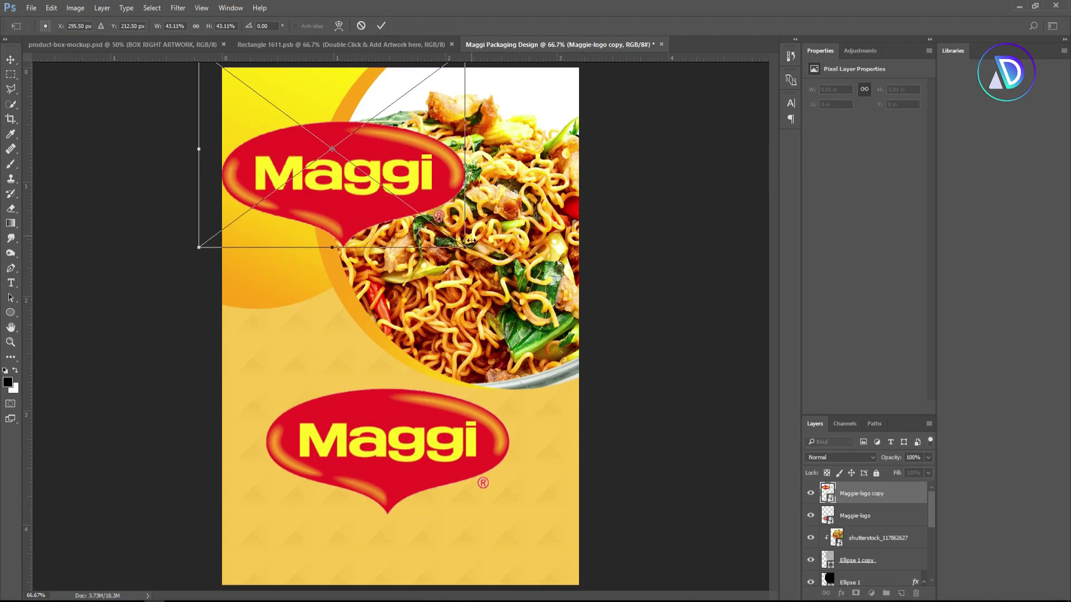
pyautogui.moveTo(470, 241)
pyautogui.mouseDown()
pyautogui.moveTo(279, 94)
pyautogui.moveTo(292, 106)
pyautogui.mouseUp()
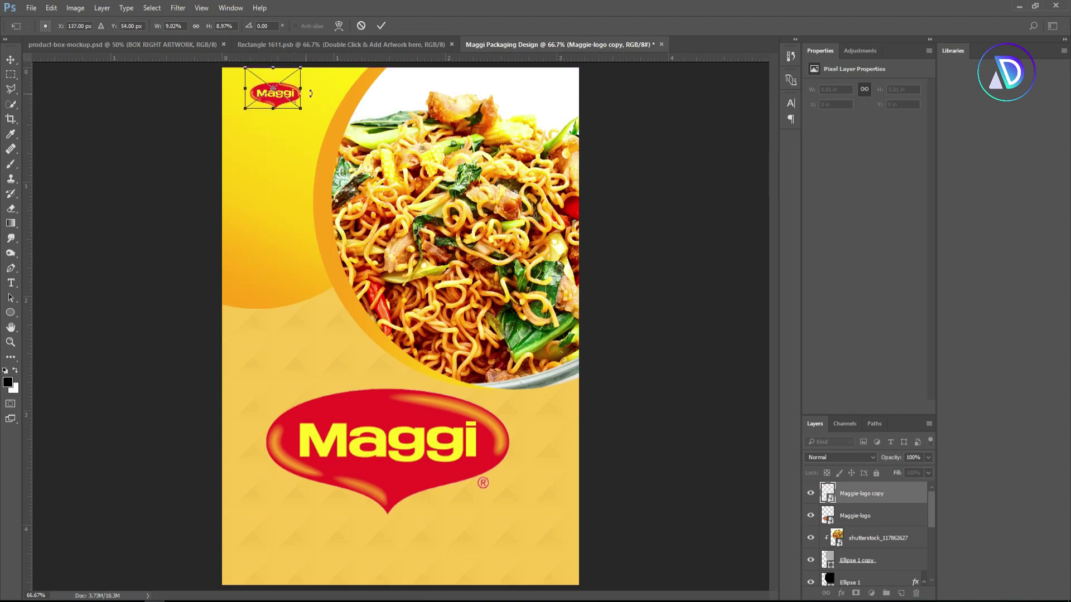
pyautogui.click(381, 25)
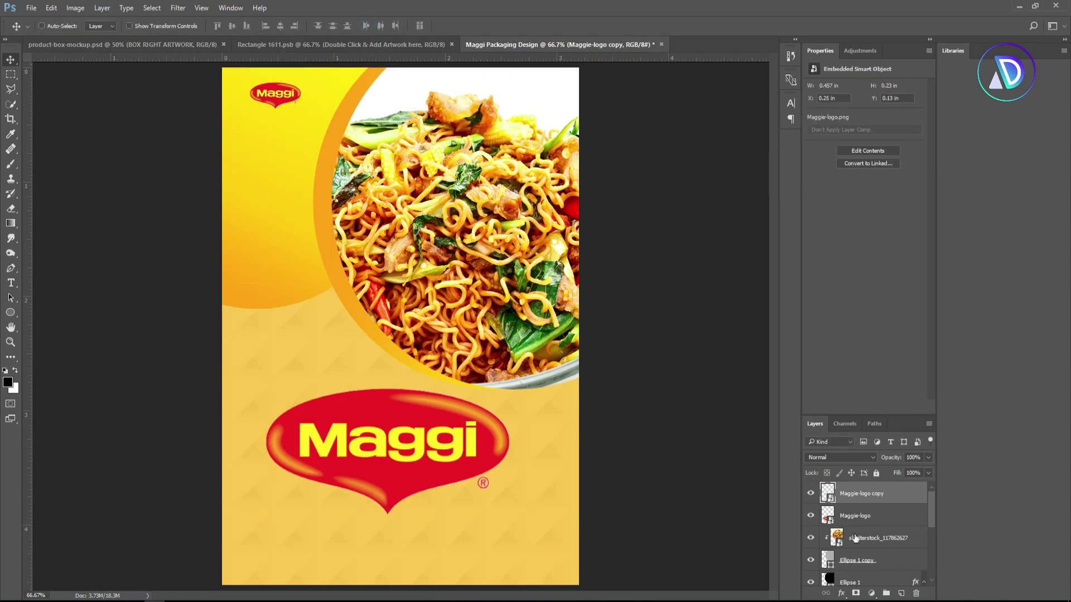
pyautogui.click(856, 516)
# Shrink the large Maggi logo to about 26% and tilt it about -17°
pyautogui.hotkey('ctrl', 't')
pyautogui.moveTo(509, 515)
pyautogui.mouseDown()
pyautogui.moveTo(484, 497)
pyautogui.moveTo(521, 446)
pyautogui.moveTo(508, 470)
pyautogui.mouseUp()
pyautogui.moveTo(447, 433); pyautogui.dragTo(362, 375)
pyautogui.moveTo(425, 421); pyautogui.dragTo(359, 375)
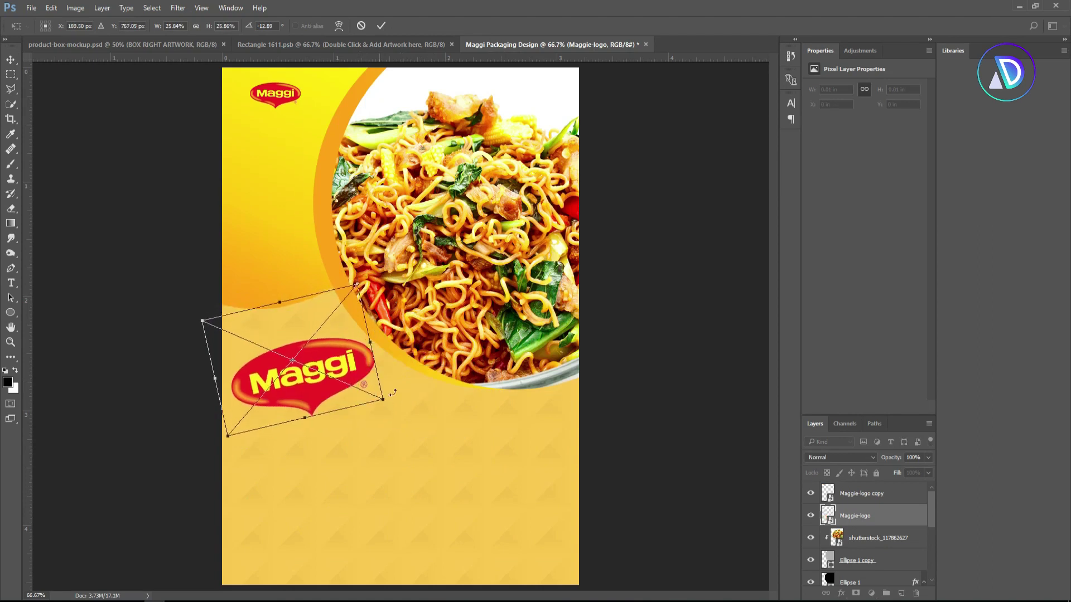
pyautogui.moveTo(407, 401); pyautogui.dragTo(407, 394)
pyautogui.moveTo(340, 368); pyautogui.dragTo(331, 363)
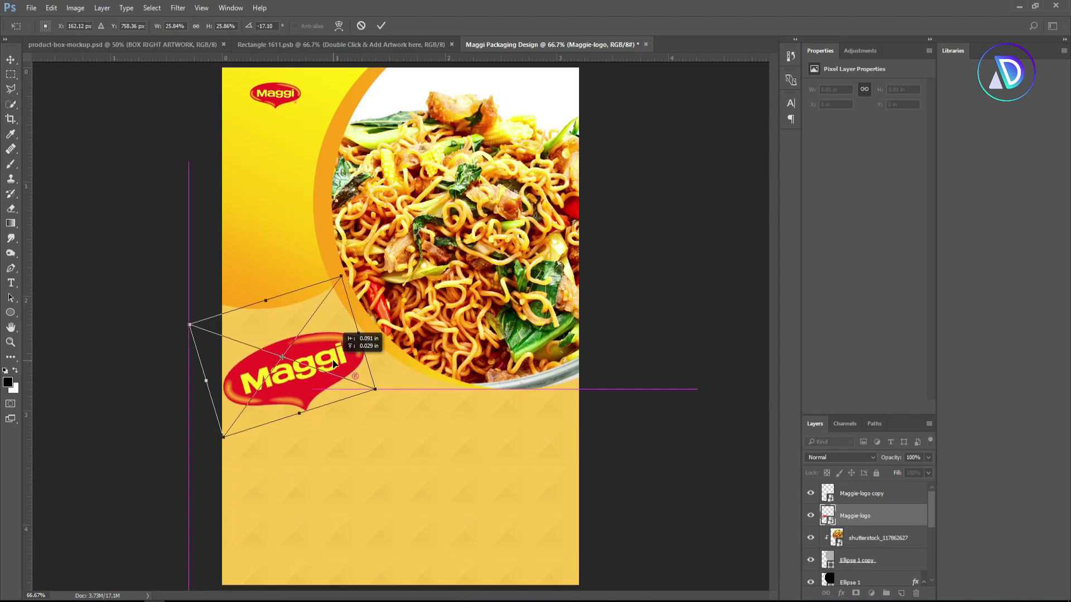
# Nudge the logo against the left edge below the noodle bowl and commit it
pyautogui.press('Right')
pyautogui.press('Right')
pyautogui.press('Down')
pyautogui.press('Right')
pyautogui.press('Right')
pyautogui.press('Right')
pyautogui.press('Up')
pyautogui.press('Right')
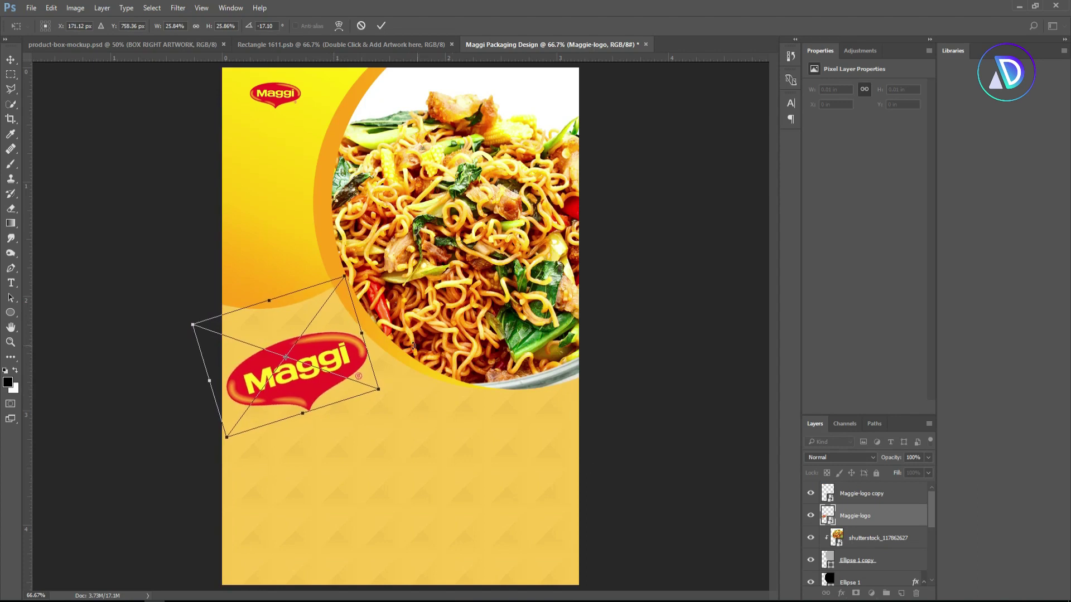
pyautogui.press('Left')
pyautogui.press('Left')
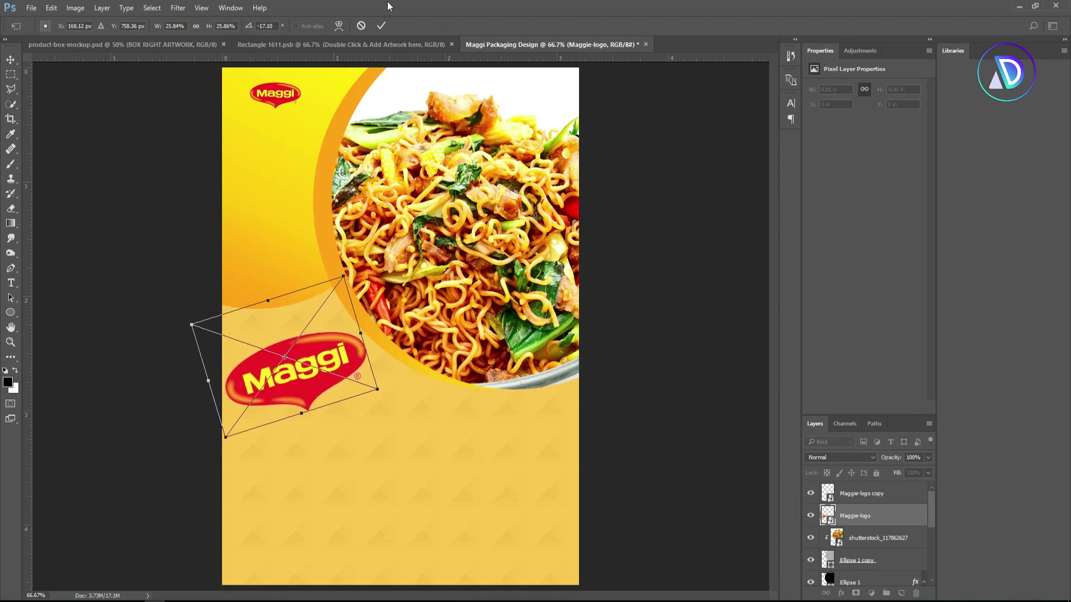
pyautogui.click(381, 25)
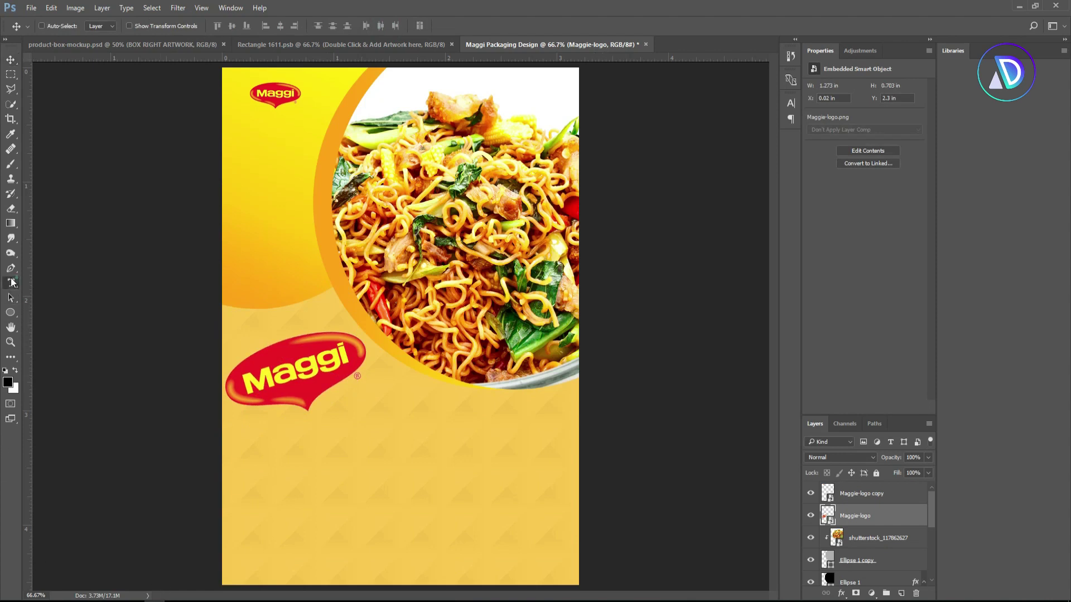
# Type a '2' below the logo in Bigfat Script at 30 pt
pyautogui.click(10, 283)
pyautogui.click(136, 26)
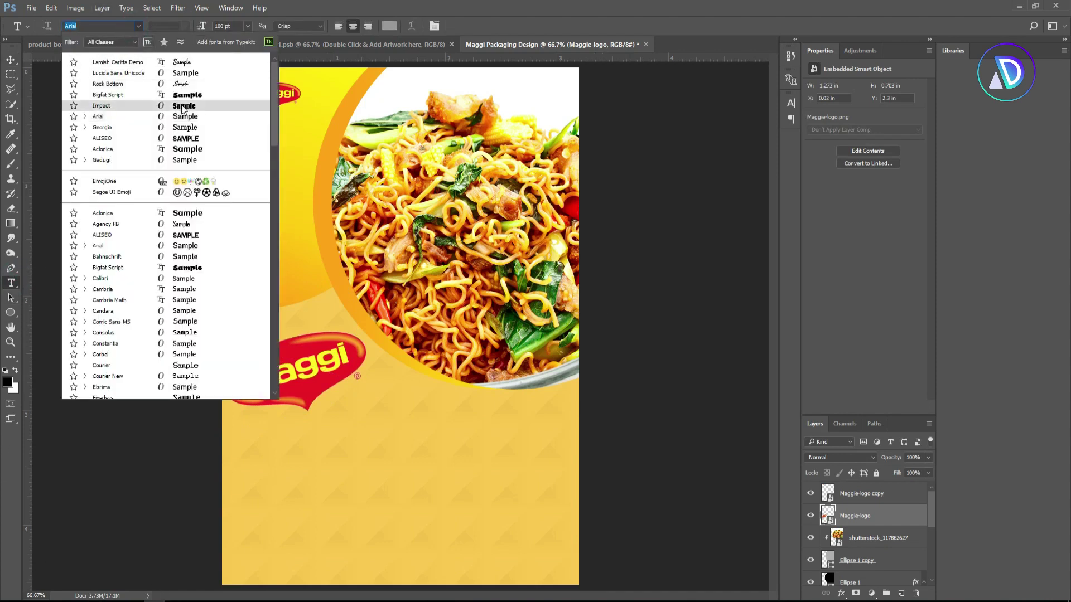
pyautogui.click(195, 95)
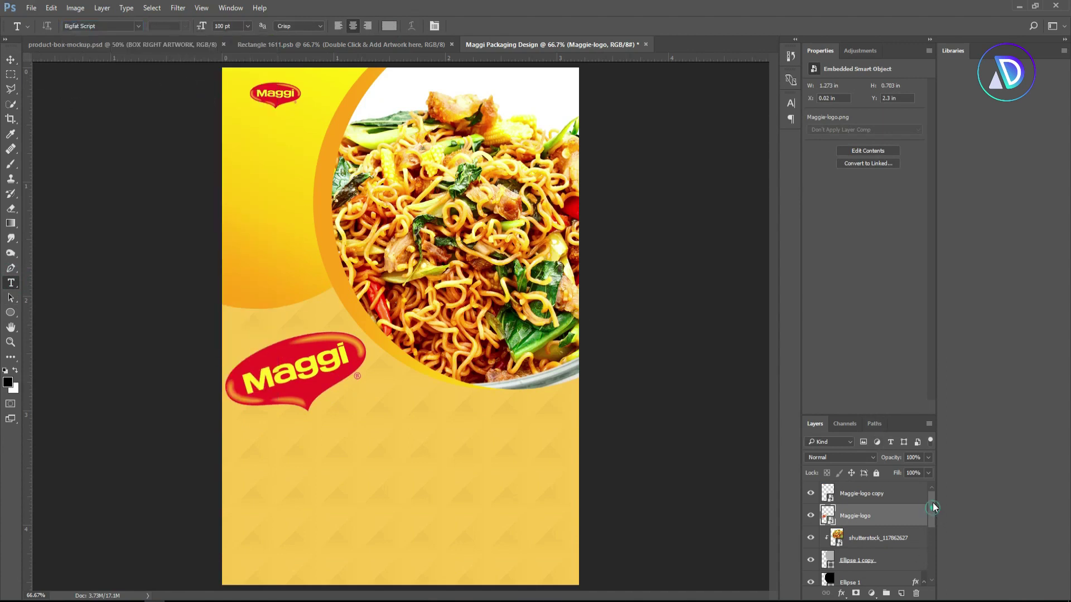
pyautogui.click(866, 496)
pyautogui.click(312, 483)
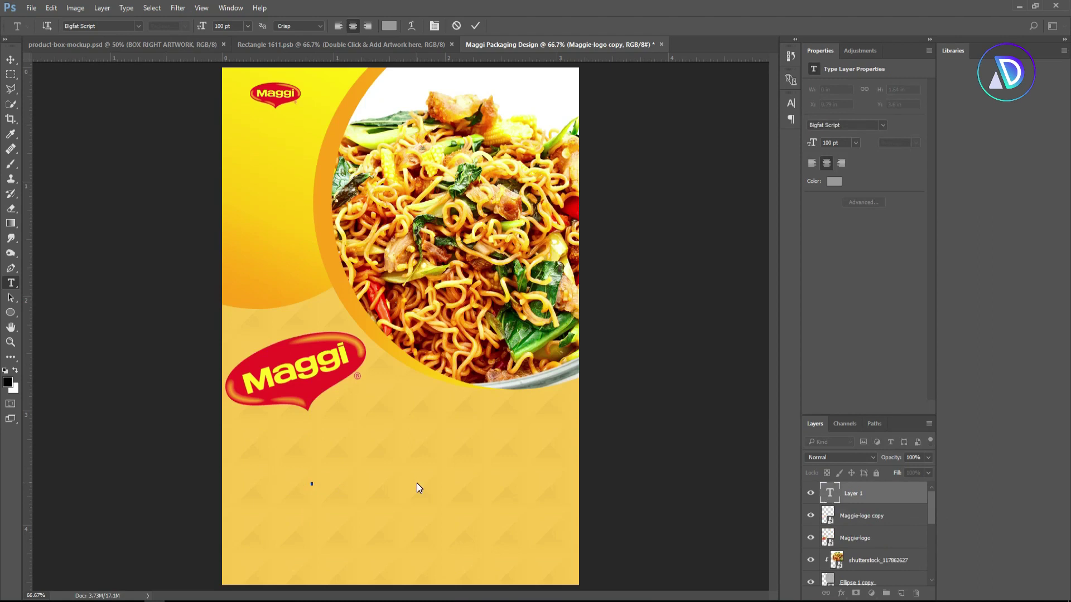
pyautogui.click(248, 27)
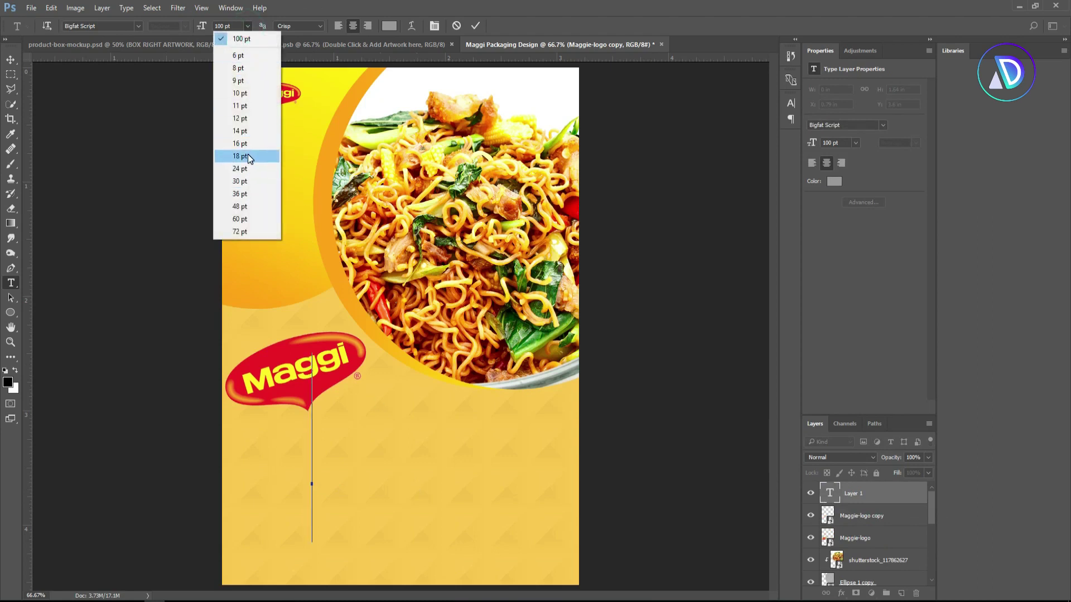
pyautogui.click(247, 156)
pyautogui.click(249, 26)
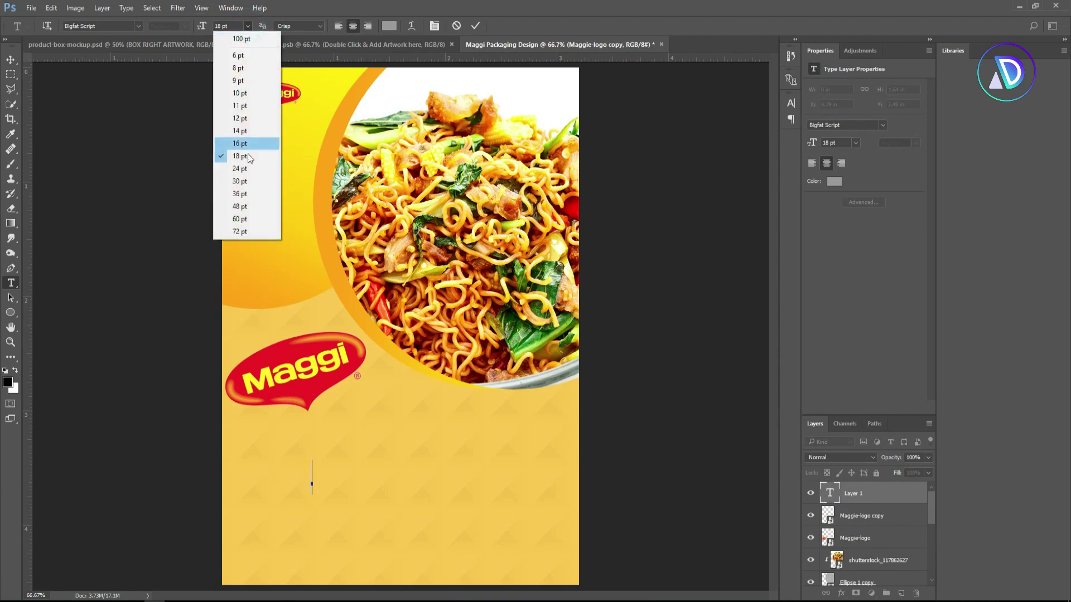
pyautogui.click(256, 192)
pyautogui.write('2')
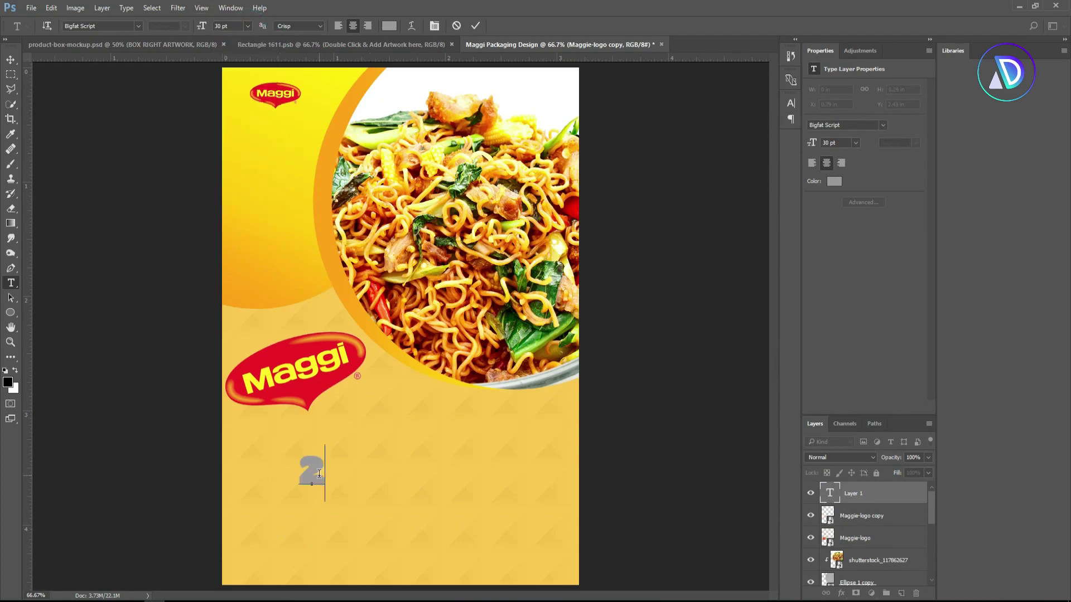
# Recolour the 2 light blue, #548cff
pyautogui.doubleClick(319, 474)
pyautogui.click(834, 181)
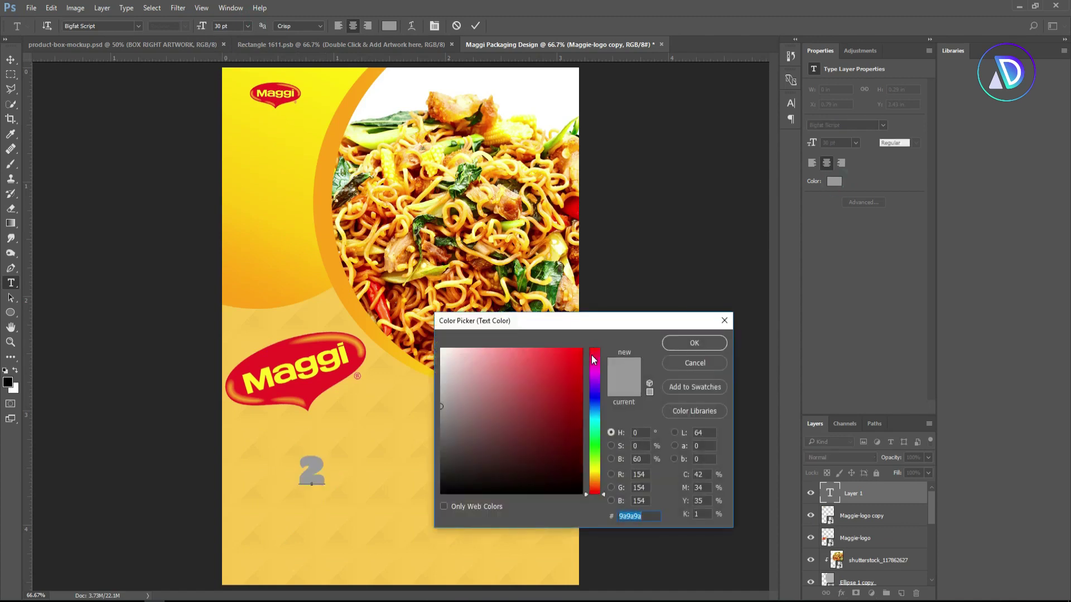
pyautogui.click(595, 406)
pyautogui.click(559, 354)
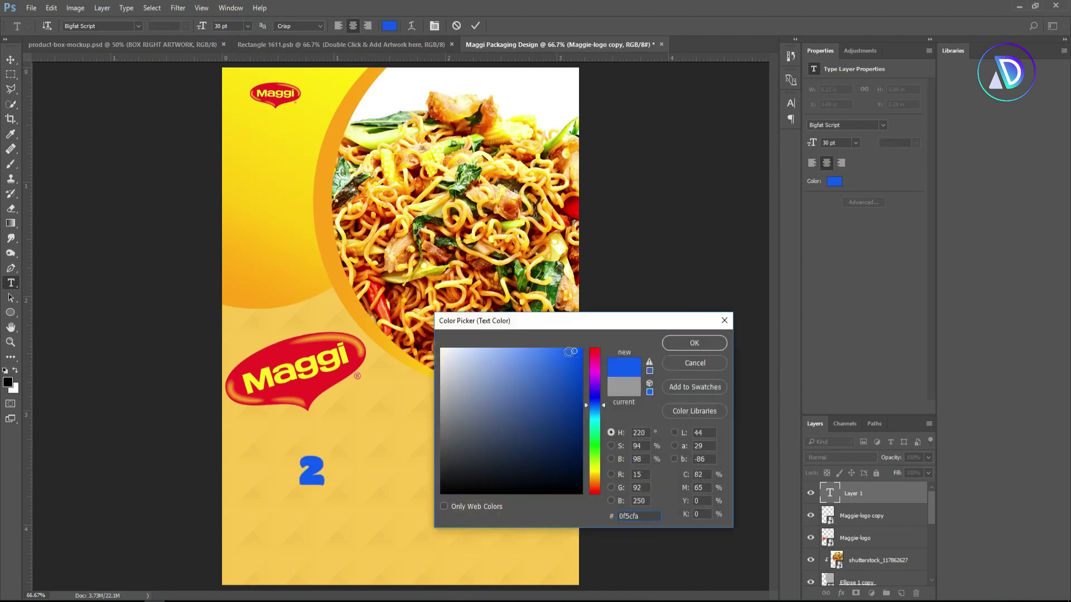
pyautogui.click(552, 350)
pyautogui.click(536, 348)
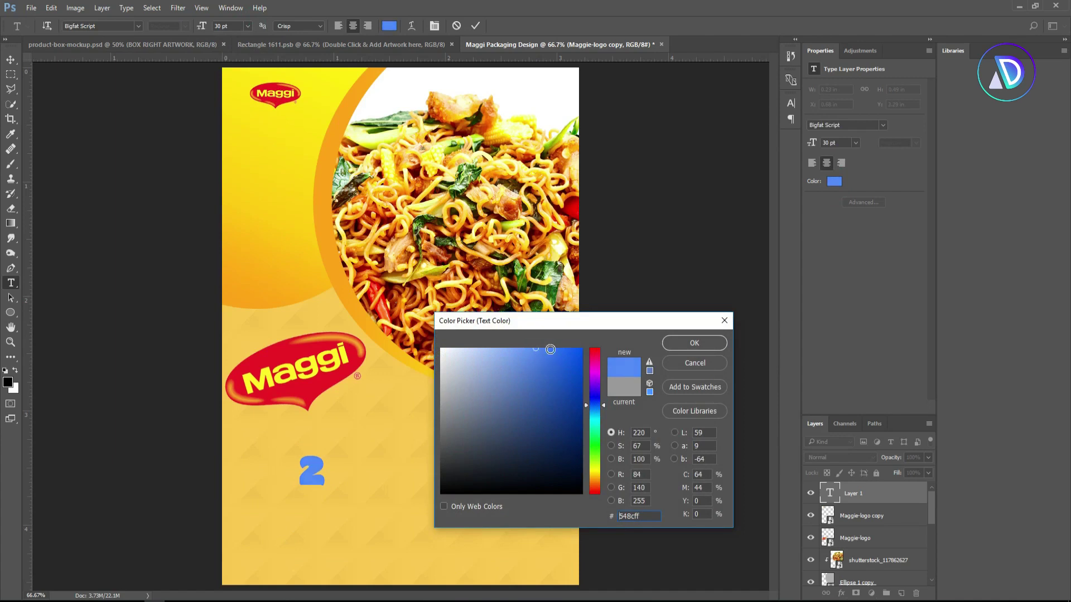
pyautogui.click(692, 343)
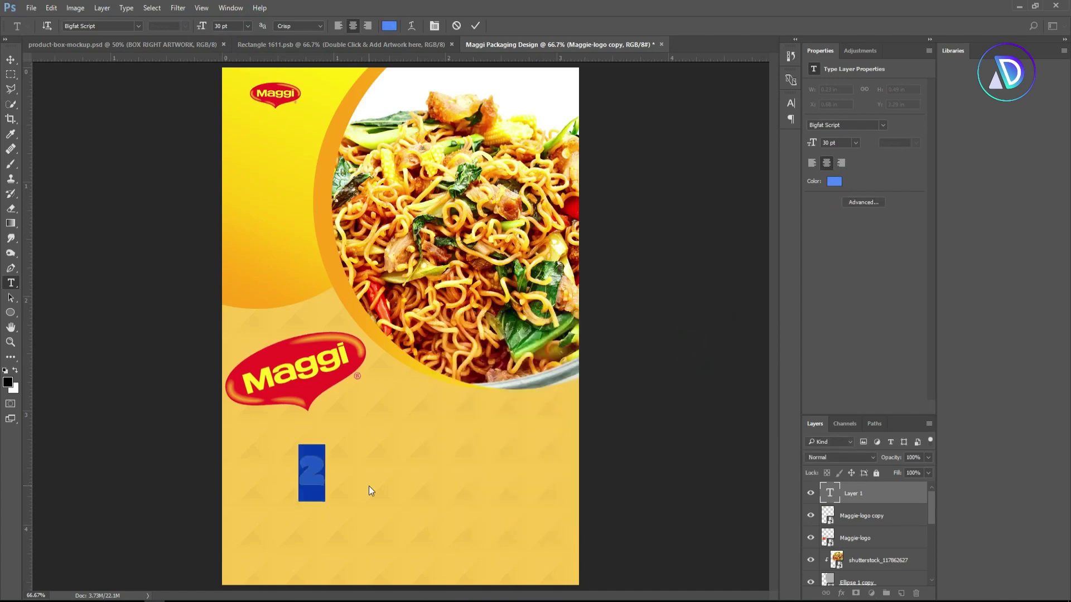
# Move the 2 into place and enlarge it to 58.05 pt
pyautogui.click(9, 59)
pyautogui.moveTo(313, 479)
pyautogui.mouseDown()
pyautogui.moveTo(315, 463)
pyautogui.moveTo(372, 508)
pyautogui.moveTo(365, 503)
pyautogui.mouseUp()
pyautogui.hotkey('ctrl', 't')
pyautogui.click(488, 26)
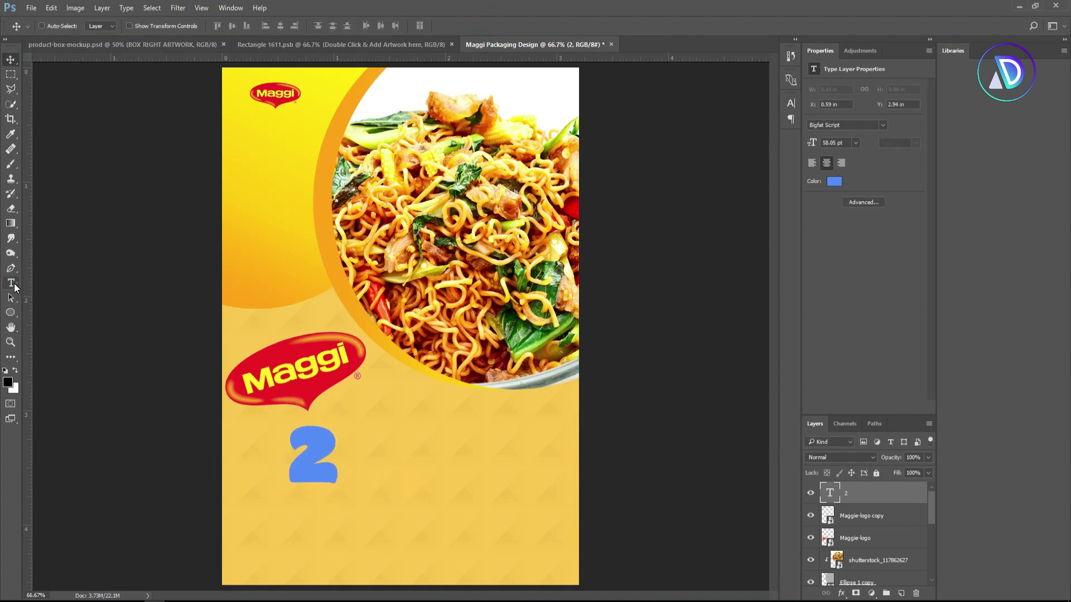
# Type '- Minute Noodles' and place it beside the 2
pyautogui.click(11, 284)
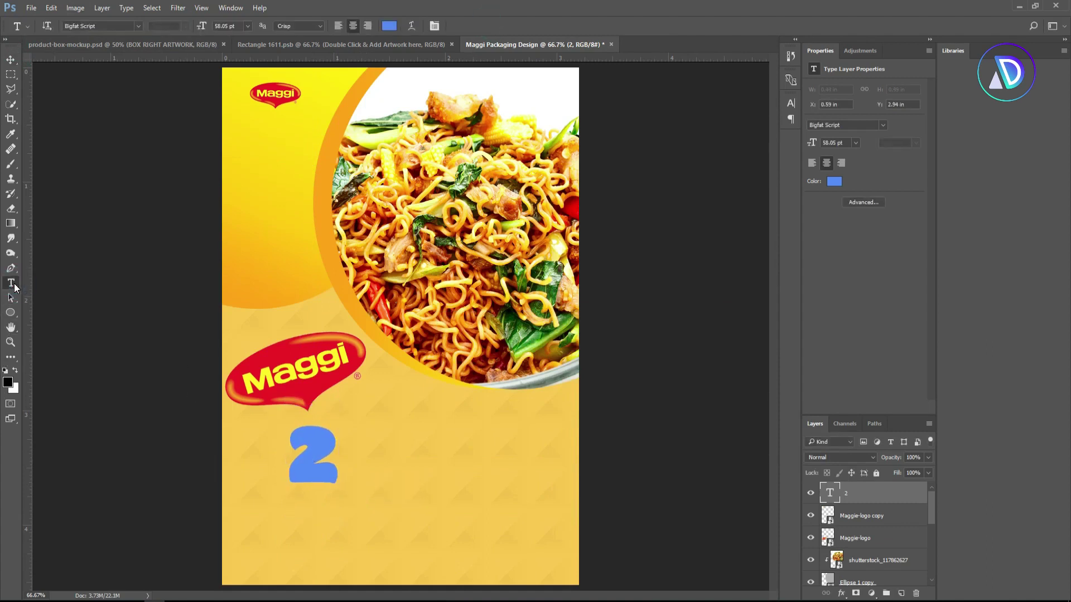
pyautogui.click(351, 451)
pyautogui.write('-')
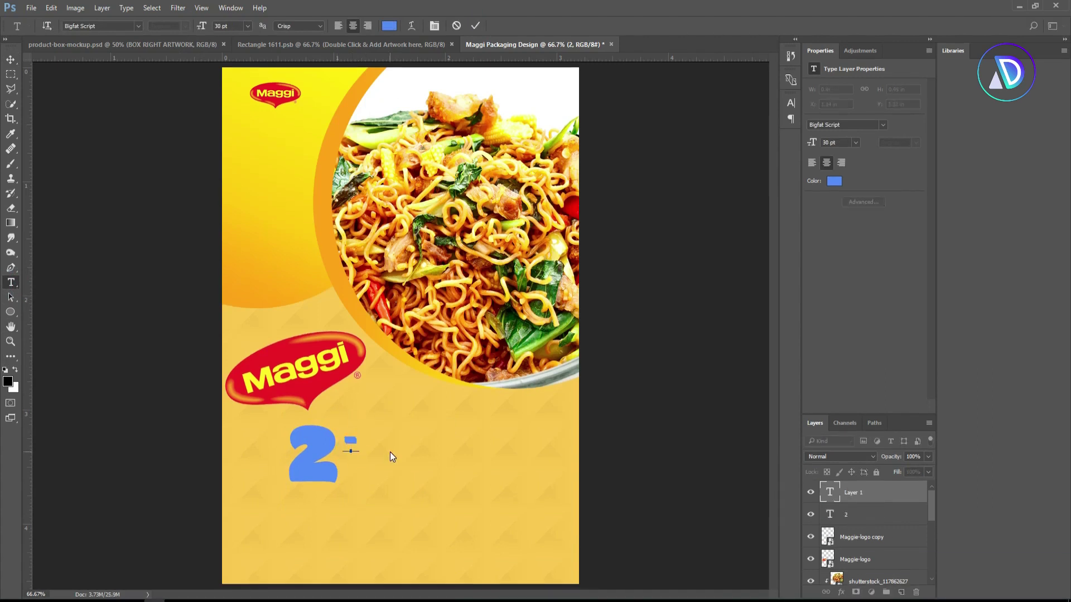
pyautogui.write(' Minu')
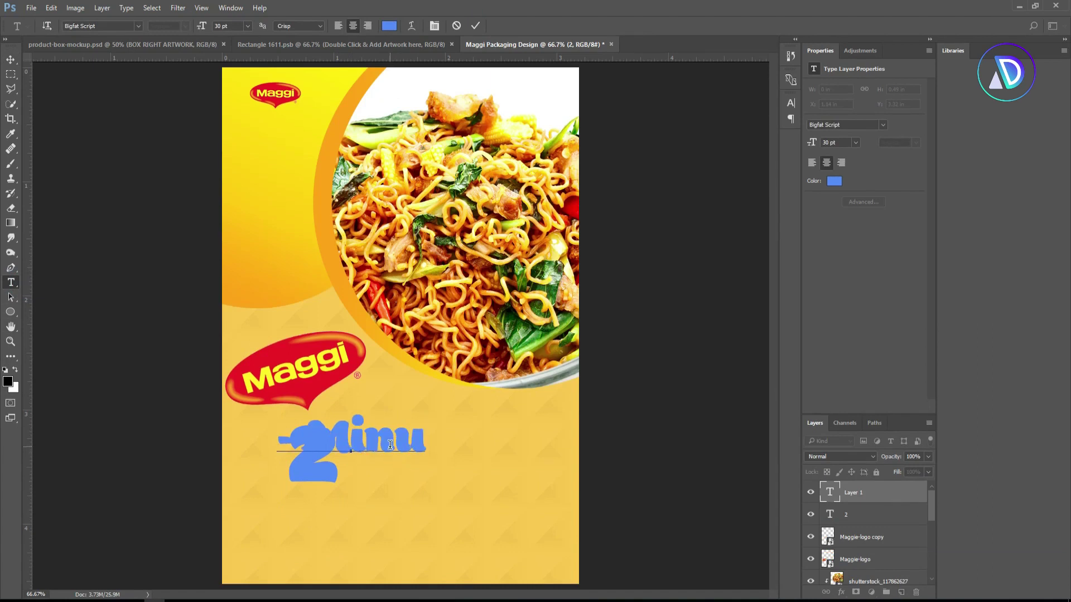
pyautogui.write('te ')
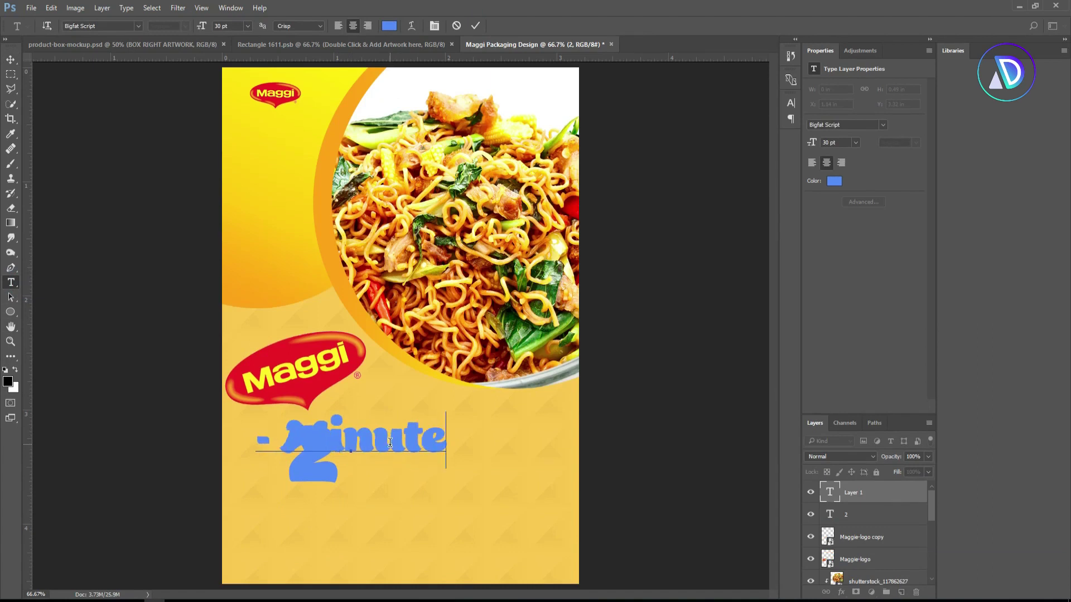
pyautogui.write('N')
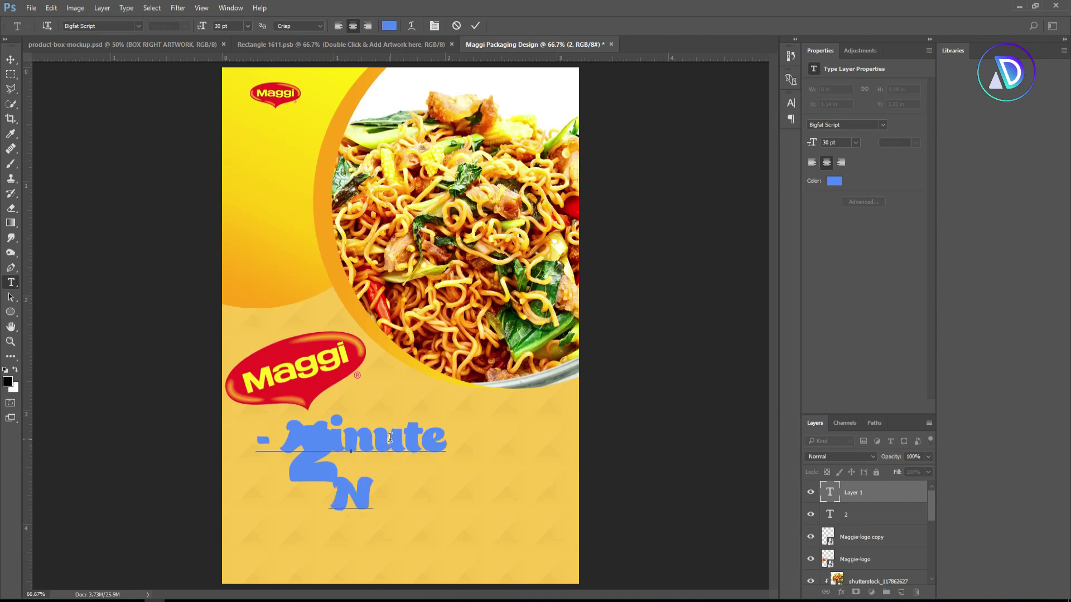
pyautogui.write('oo')
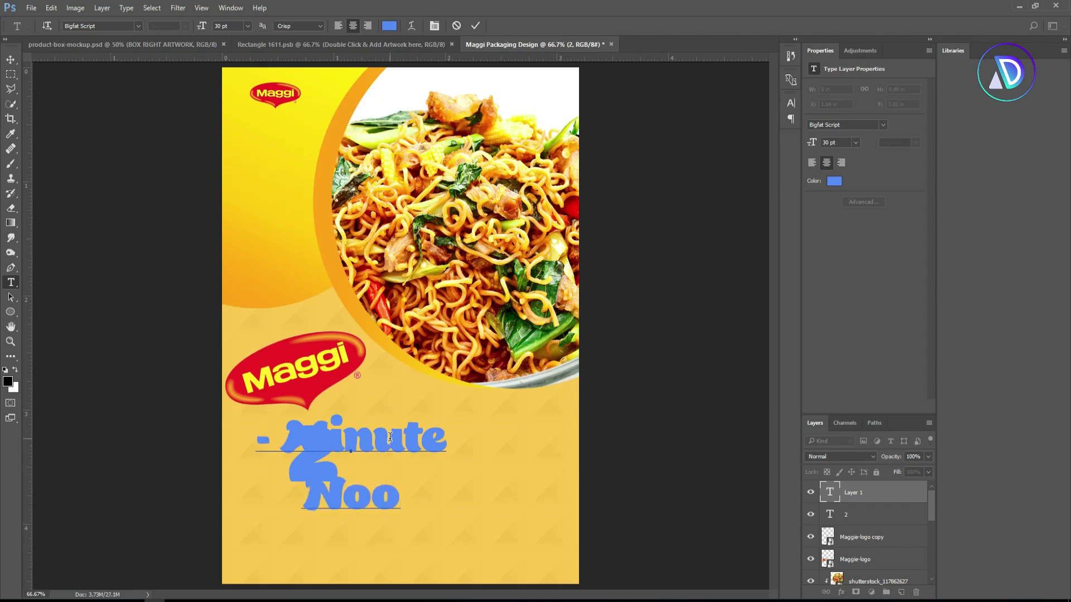
pyautogui.write('dles')
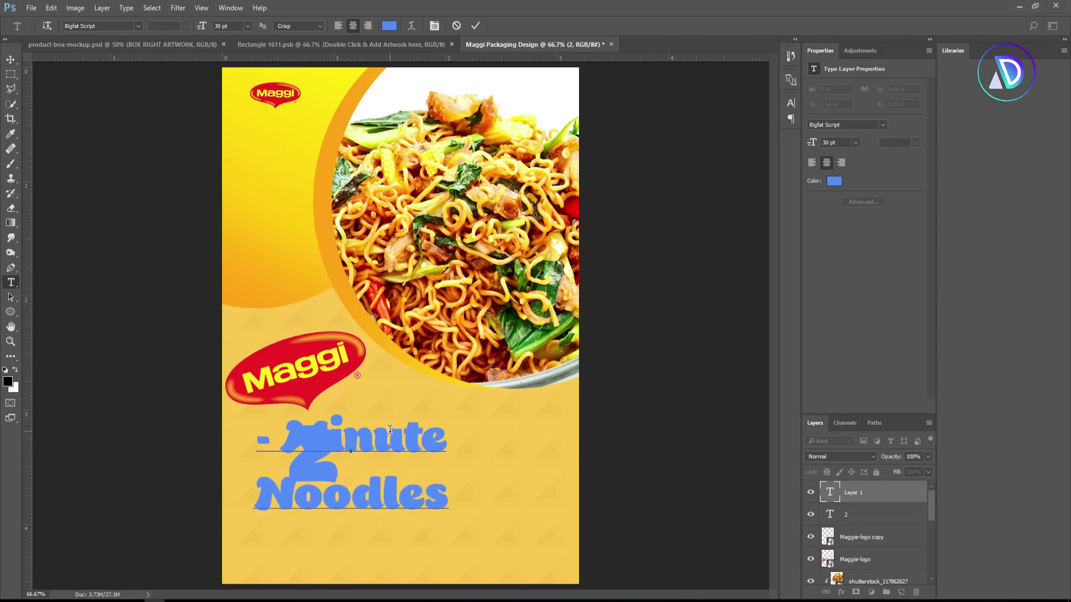
pyautogui.hotkey('ctrl', 'Return')
pyautogui.press('v')
pyautogui.moveTo(374, 448); pyautogui.dragTo(478, 442)
pyautogui.press('t')
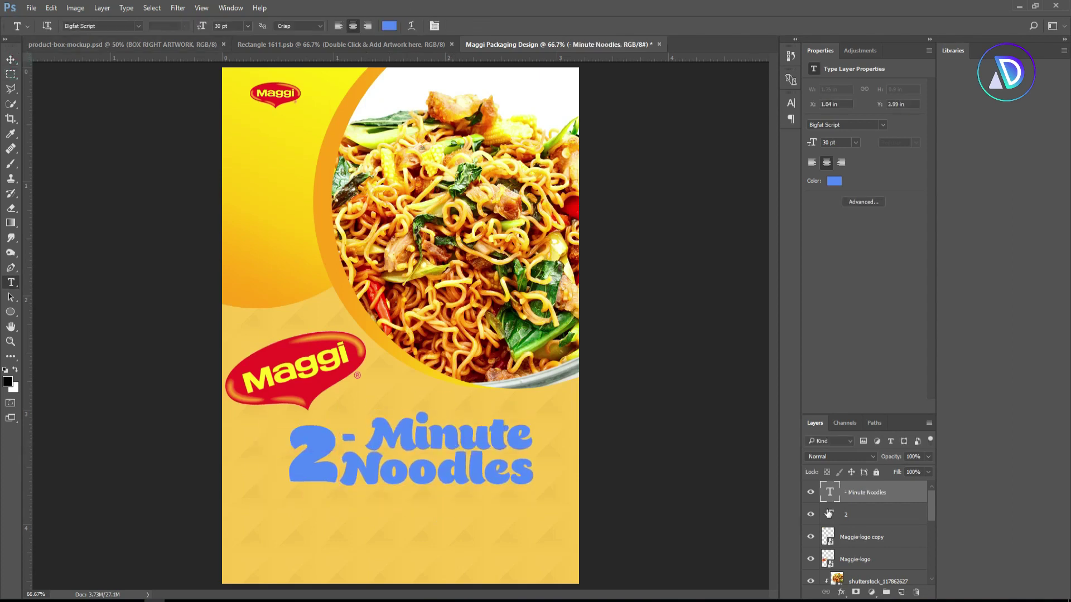
# Select the 2 layer and begin scaling it up
pyautogui.click(829, 514)
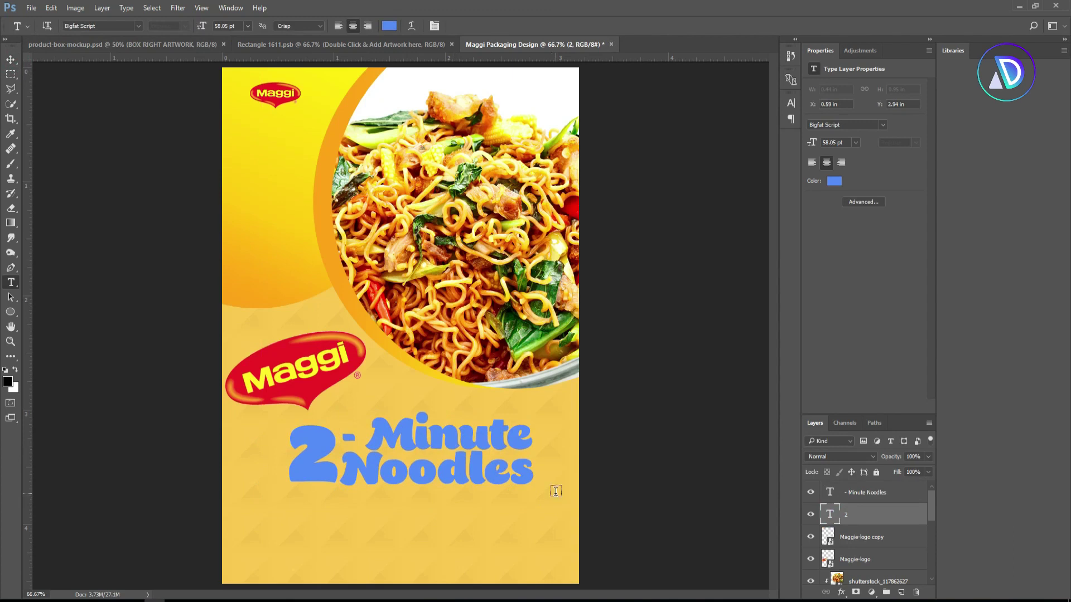
pyautogui.hotkey('ctrl', 't')
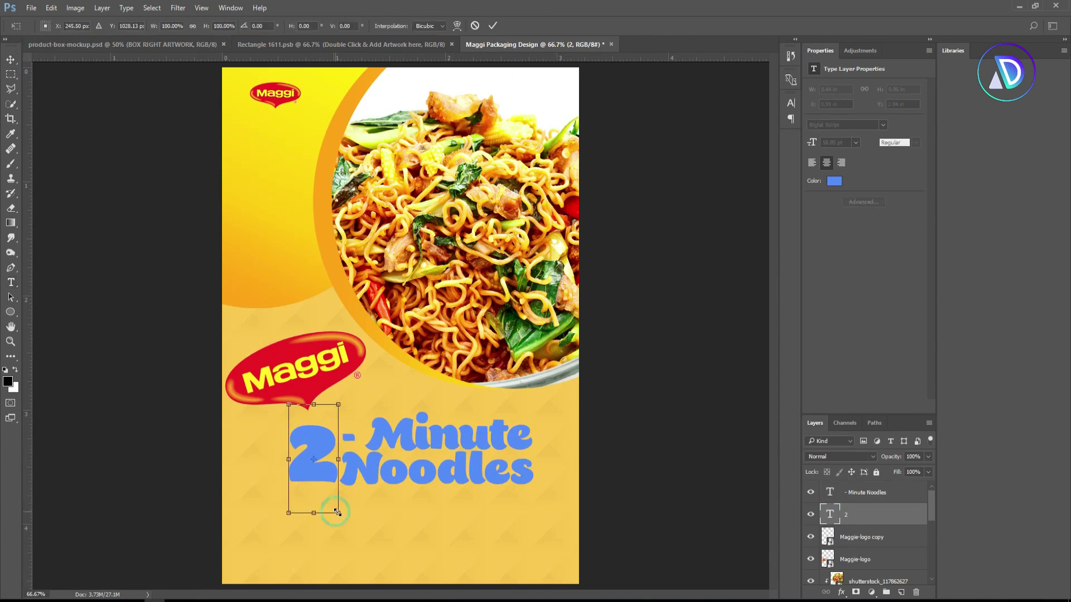
pyautogui.moveTo(336, 512); pyautogui.dragTo(343, 519)
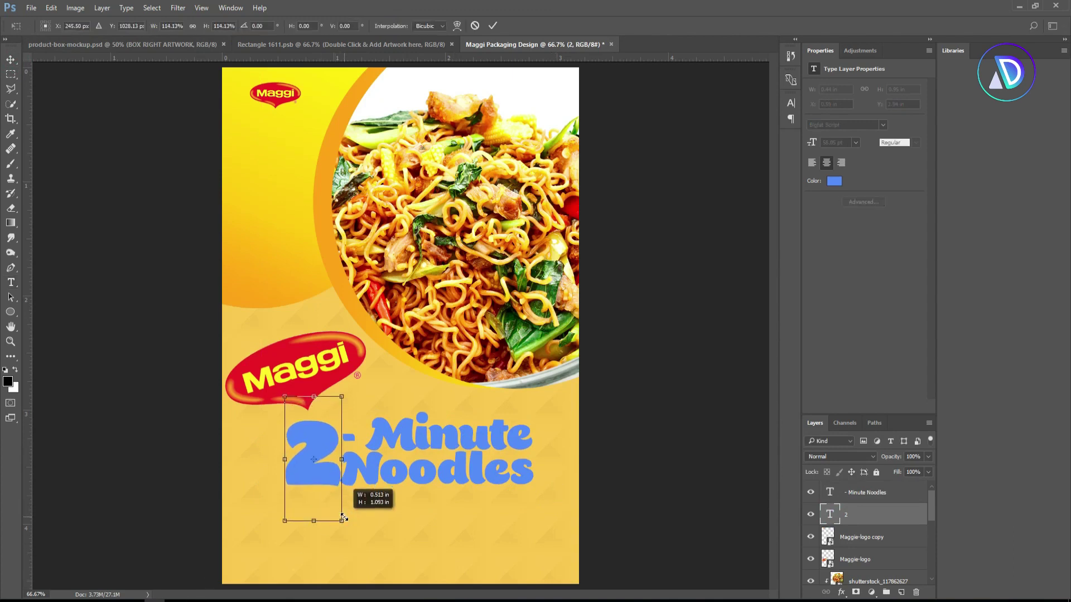
# Scale both heading text layers to about 60% and tilt them about -18° under the logo
pyautogui.click(493, 25)
pyautogui.keyDown('shift'); pyautogui.click(850, 494); pyautogui.keyUp('shift')
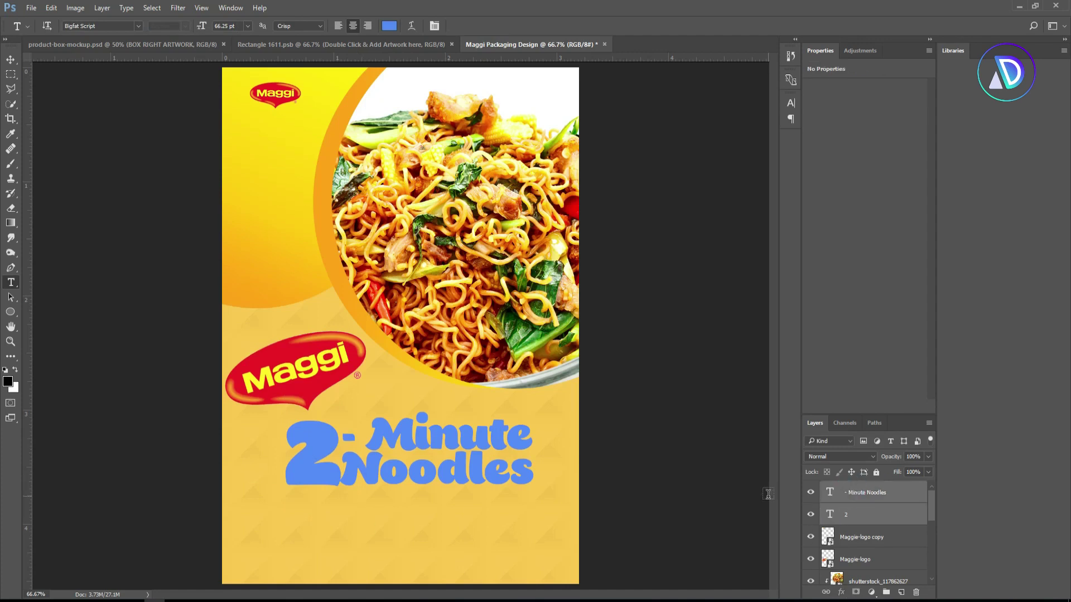
pyautogui.hotkey('ctrl', 't')
pyautogui.moveTo(536, 492)
pyautogui.mouseDown()
pyautogui.moveTo(507, 477)
pyautogui.moveTo(516, 451)
pyautogui.moveTo(384, 428)
pyautogui.moveTo(390, 421)
pyautogui.mouseUp()
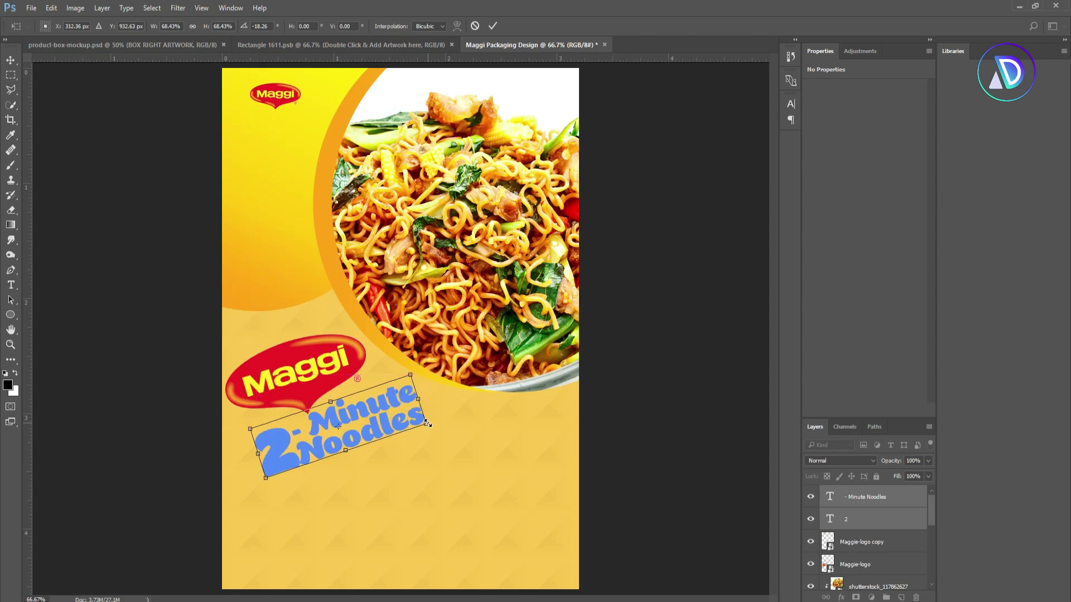
pyautogui.moveTo(428, 424); pyautogui.dragTo(390, 421)
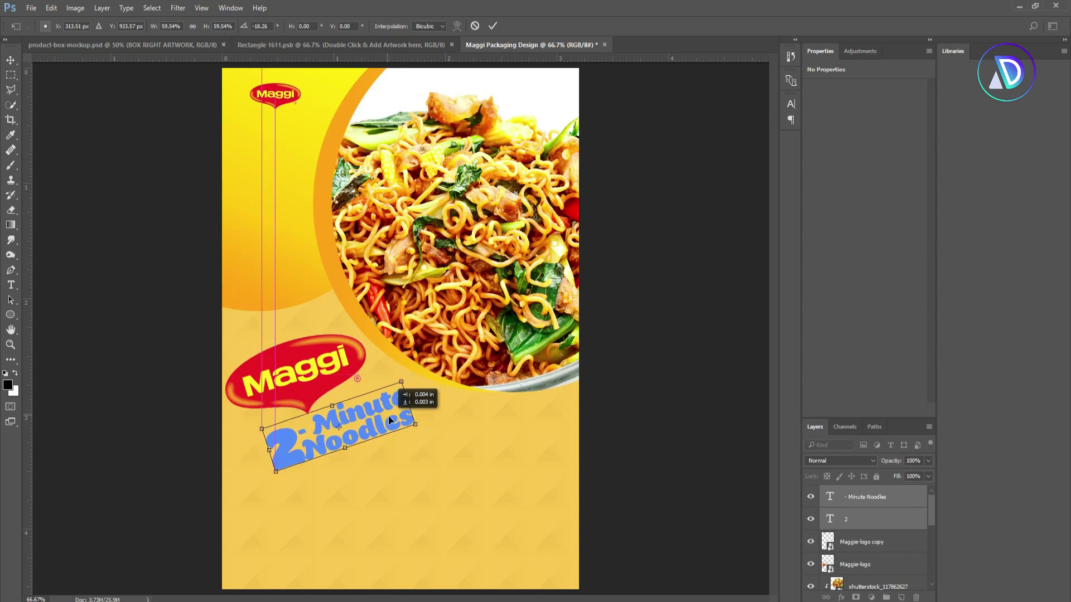
pyautogui.click(494, 27)
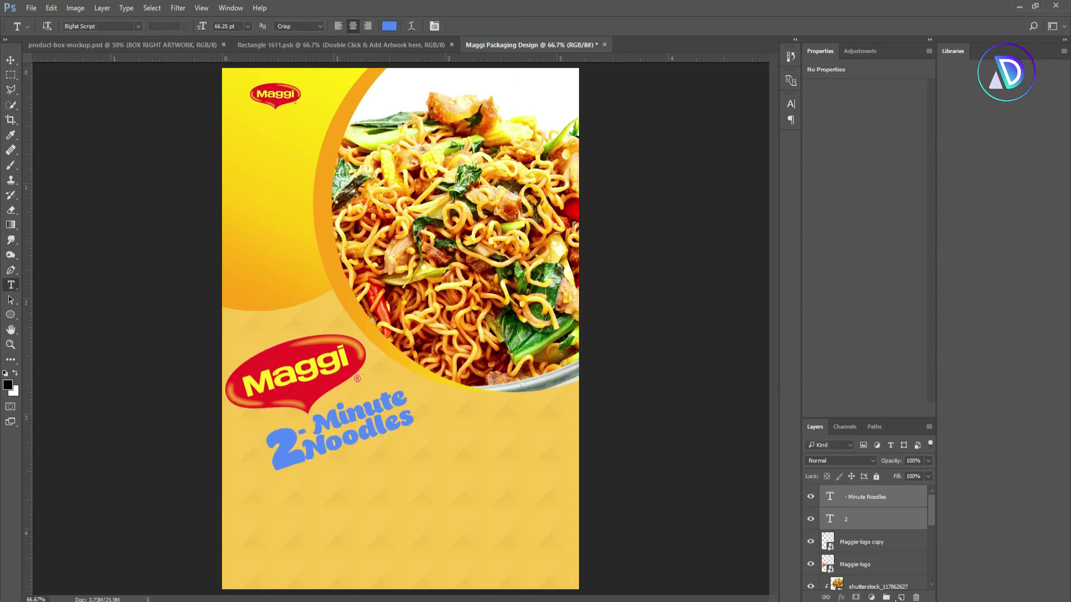
# Group the two text layers and name the group 'text 1'
pyautogui.click(886, 597)
pyautogui.doubleClick(849, 488)
pyautogui.write('text 1')
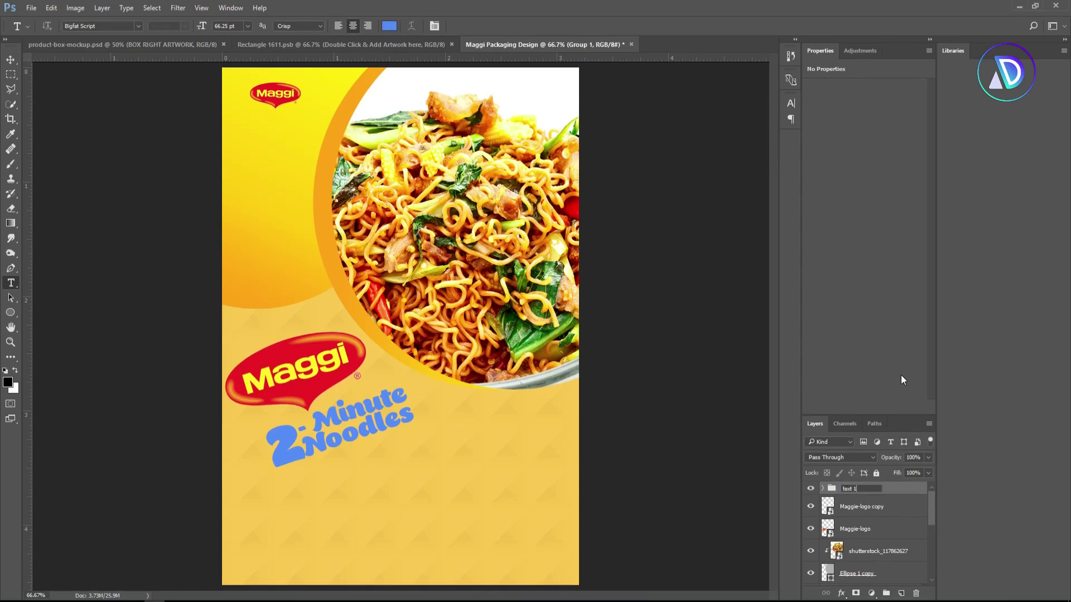
pyautogui.press('Return')
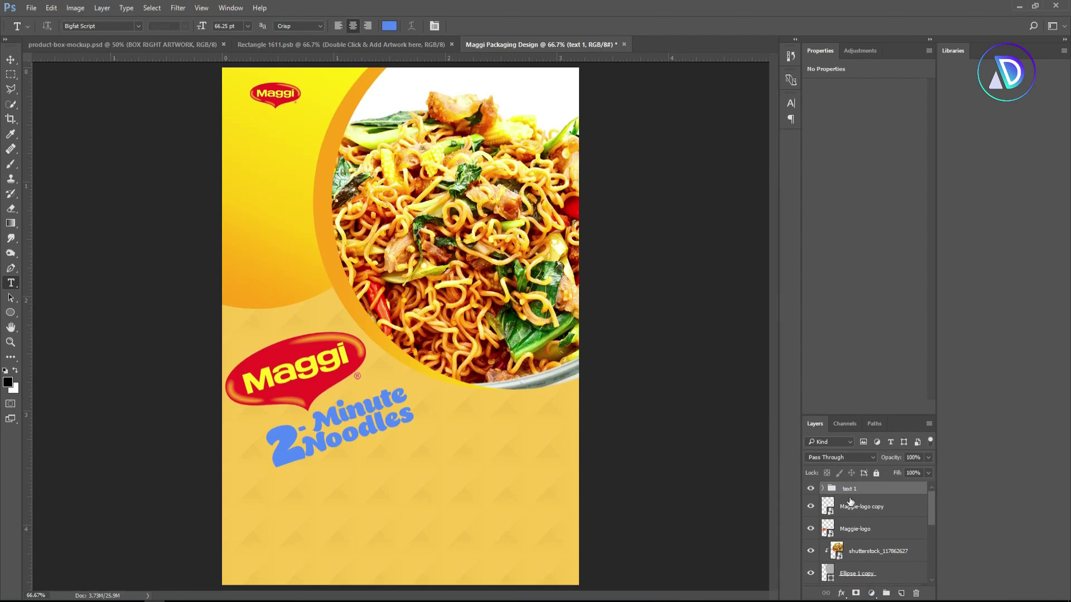
# Give the 'text 1' group a white 8 px stroke
pyautogui.rightClick(852, 493)
pyautogui.click(889, 101)
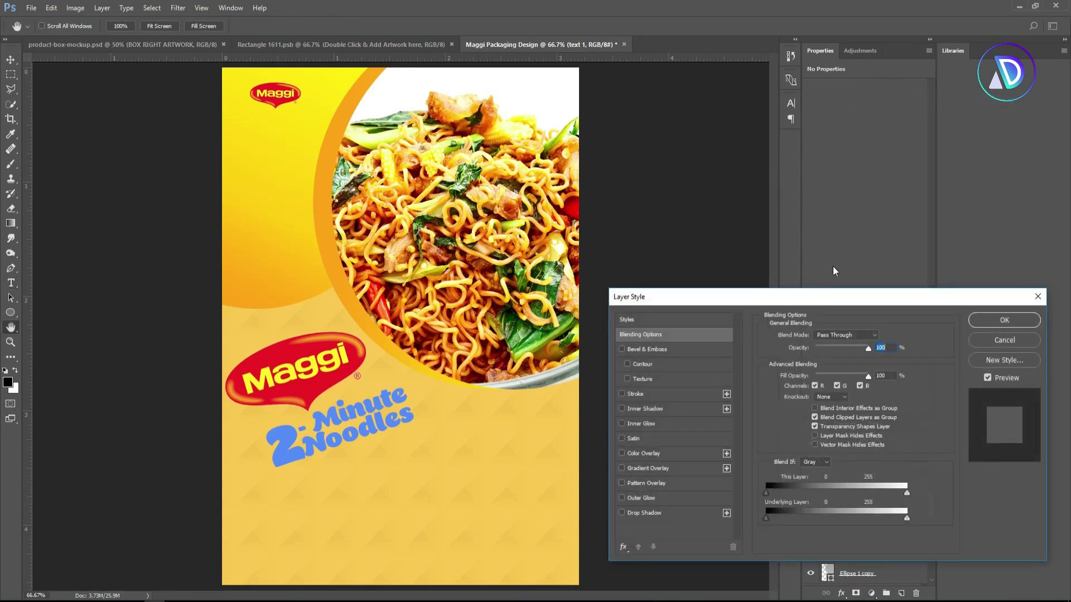
pyautogui.click(634, 394)
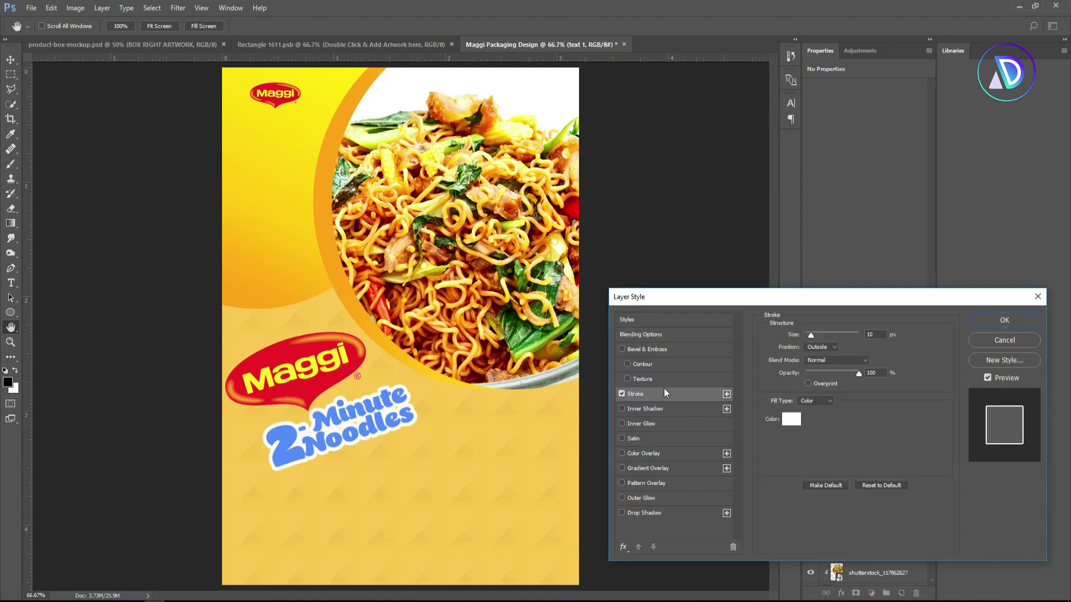
pyautogui.moveTo(814, 337); pyautogui.dragTo(808, 337)
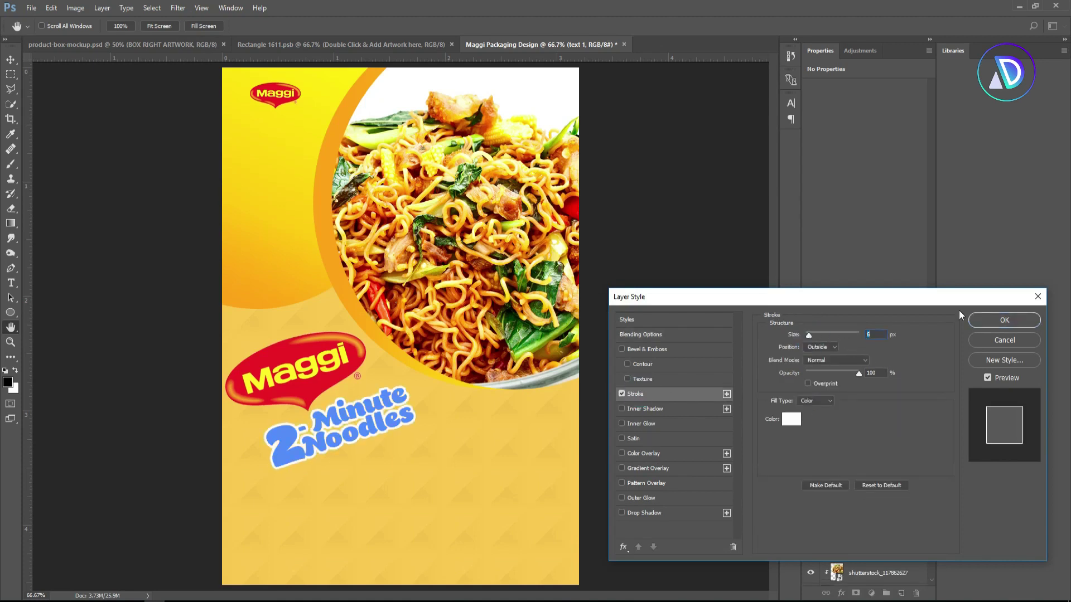
pyautogui.click(1004, 320)
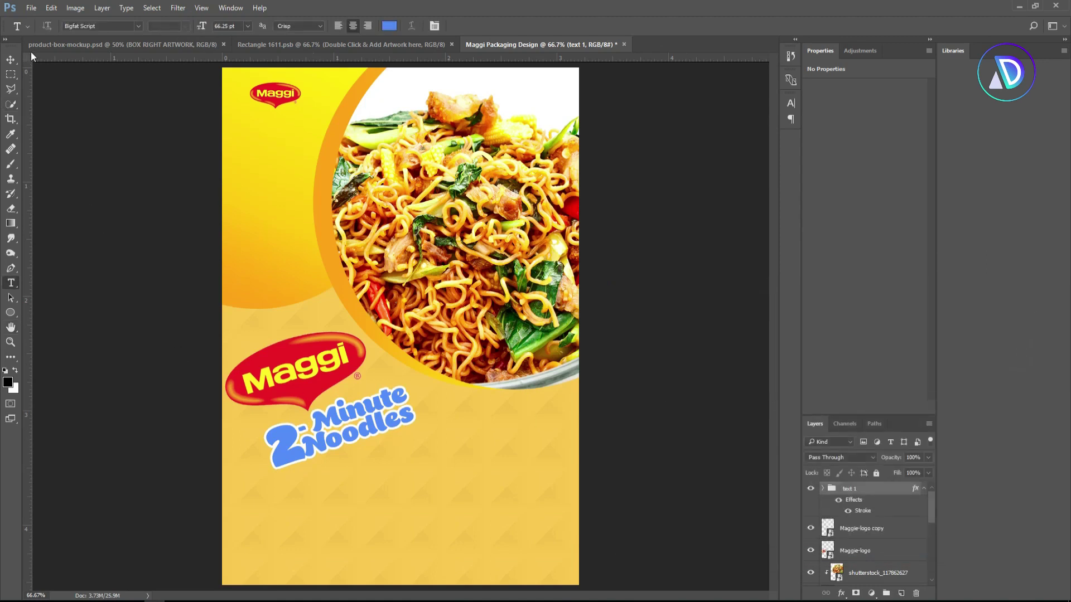
# Nudge the 2-Minute Noodles heading into position beneath the Maggi logo
pyautogui.click(11, 59)
pyautogui.moveTo(335, 421); pyautogui.dragTo(341, 424)
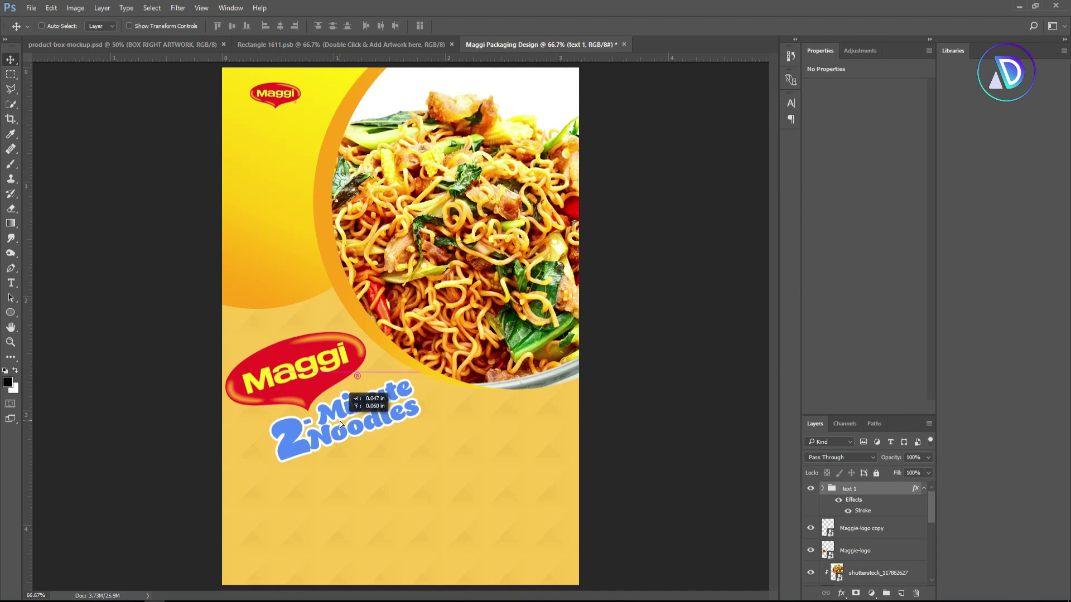
pyautogui.press('Left')
pyautogui.press('Left')
pyautogui.press('Left')
pyautogui.press('Up')
pyautogui.press('Up')
pyautogui.press('Up')
pyautogui.press('Down')
pyautogui.press('Down')
pyautogui.press('Left')
pyautogui.press('Left')
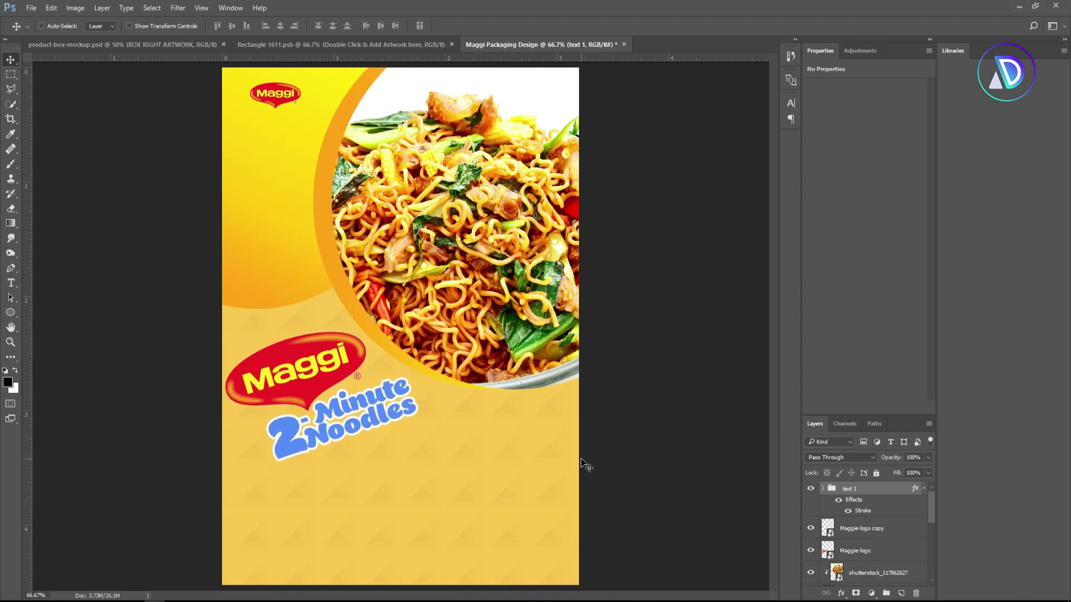
pyautogui.keyDown('ctrl'); pyautogui.click(301, 368); pyautogui.keyUp('ctrl')
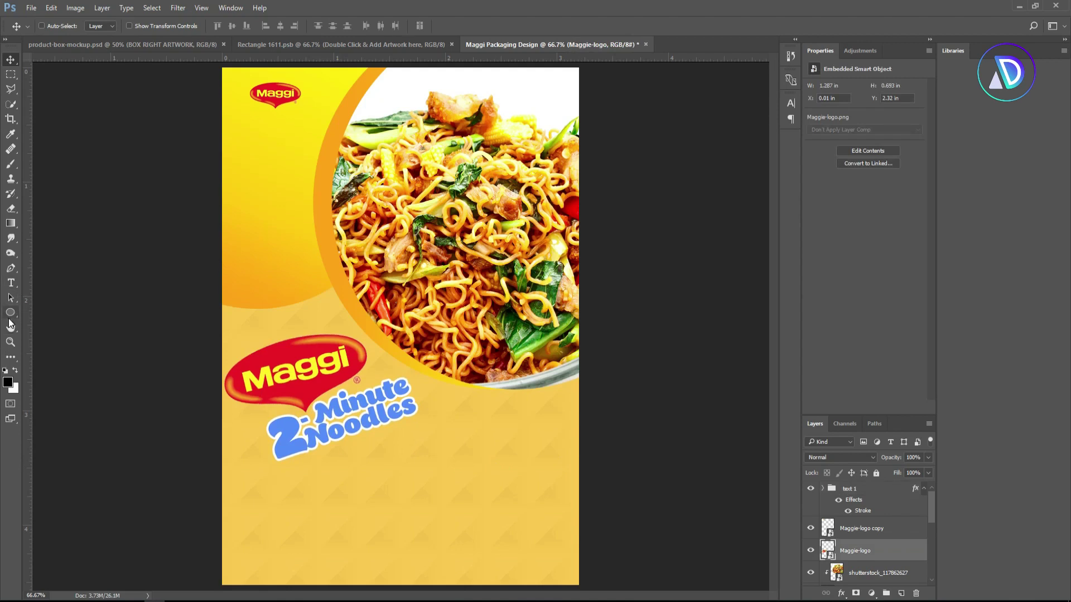
# Draw a rectangle across the bottom of the page and rotate it into a slanted band
pyautogui.moveTo(10, 312); pyautogui.dragTo(55, 346)
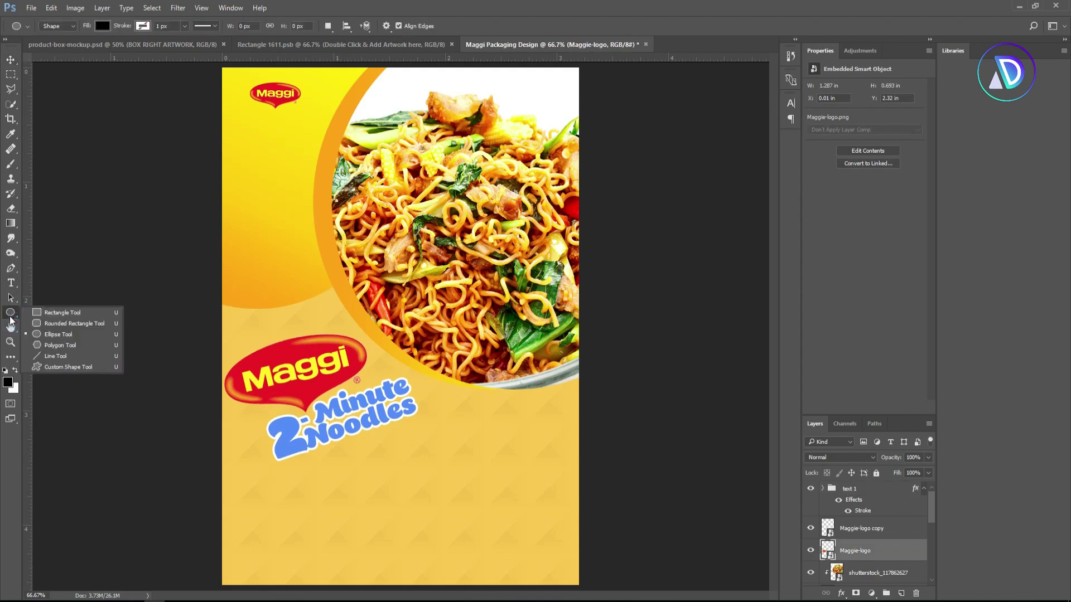
pyautogui.click(42, 315)
pyautogui.moveTo(221, 510); pyautogui.dragTo(600, 587)
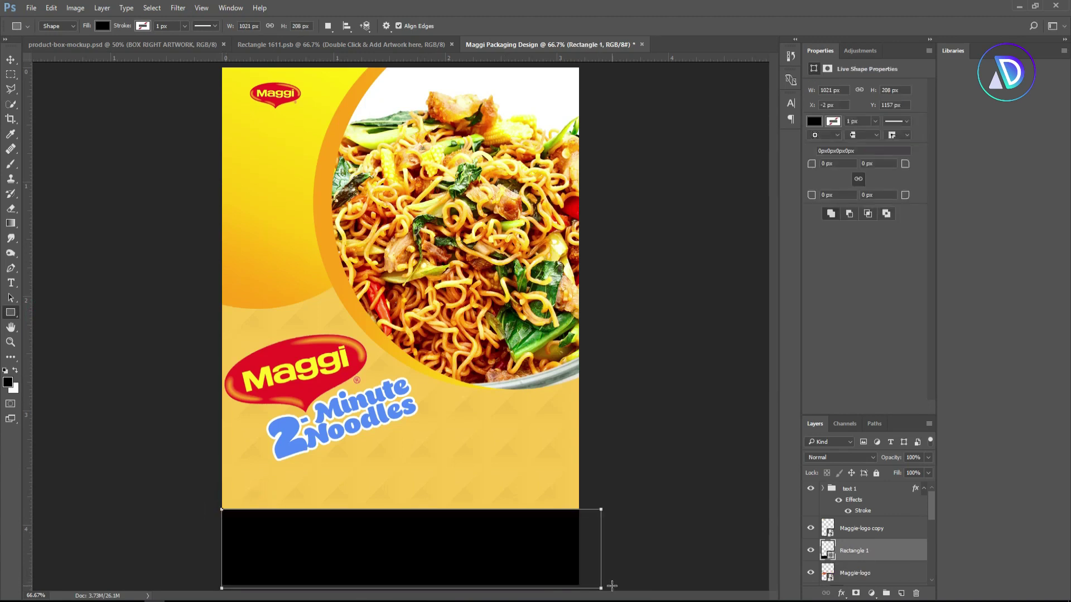
pyautogui.click(11, 60)
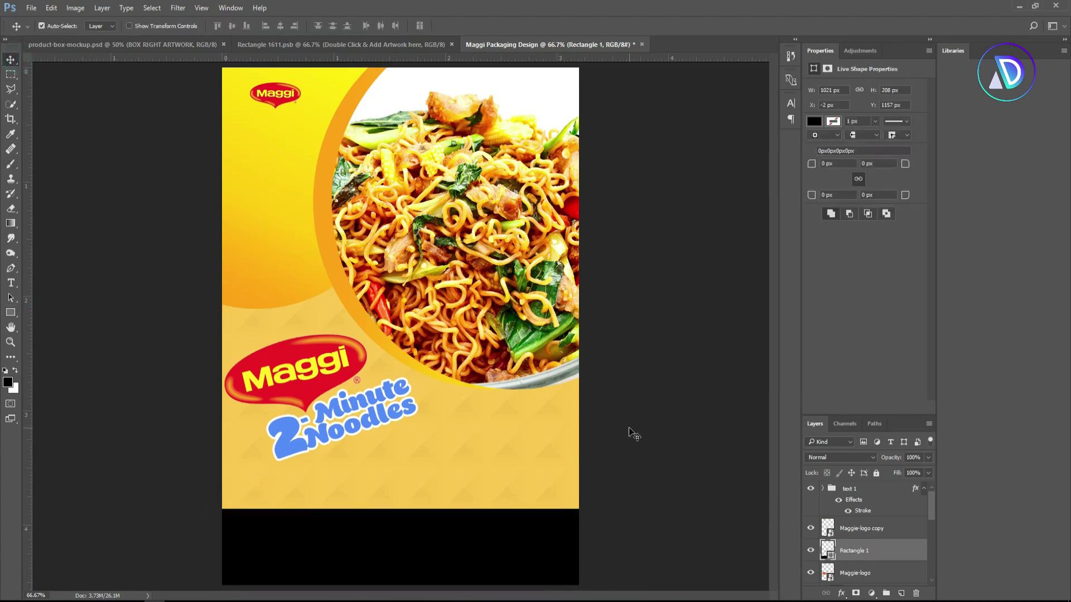
pyautogui.hotkey('ctrl', 't')
pyautogui.moveTo(610, 555)
pyautogui.mouseDown()
pyautogui.moveTo(539, 543)
pyautogui.moveTo(529, 557)
pyautogui.mouseUp()
pyautogui.click(493, 26)
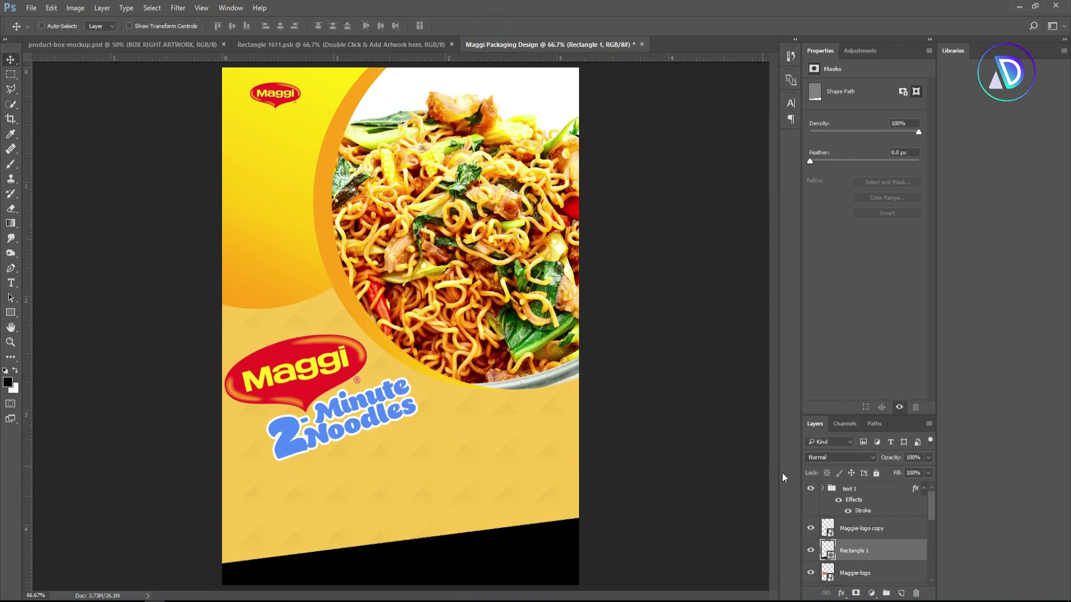
# Fill the band with an orange-to-yellow Gradient Overlay
pyautogui.rightClick(845, 554)
pyautogui.click(826, 549)
pyautogui.rightClick(827, 549)
pyautogui.click(879, 279)
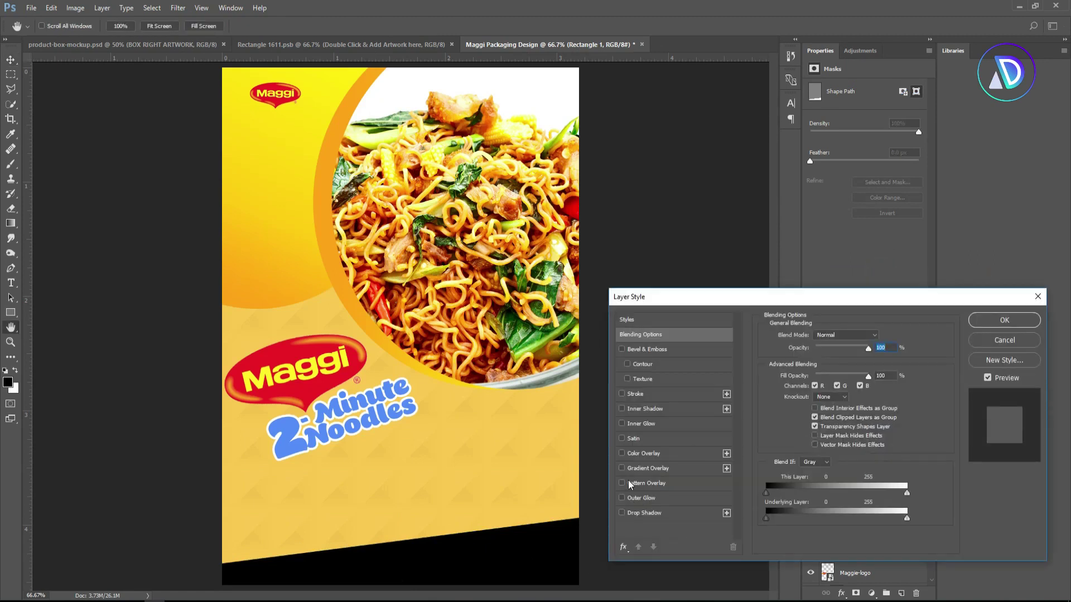
pyautogui.click(645, 466)
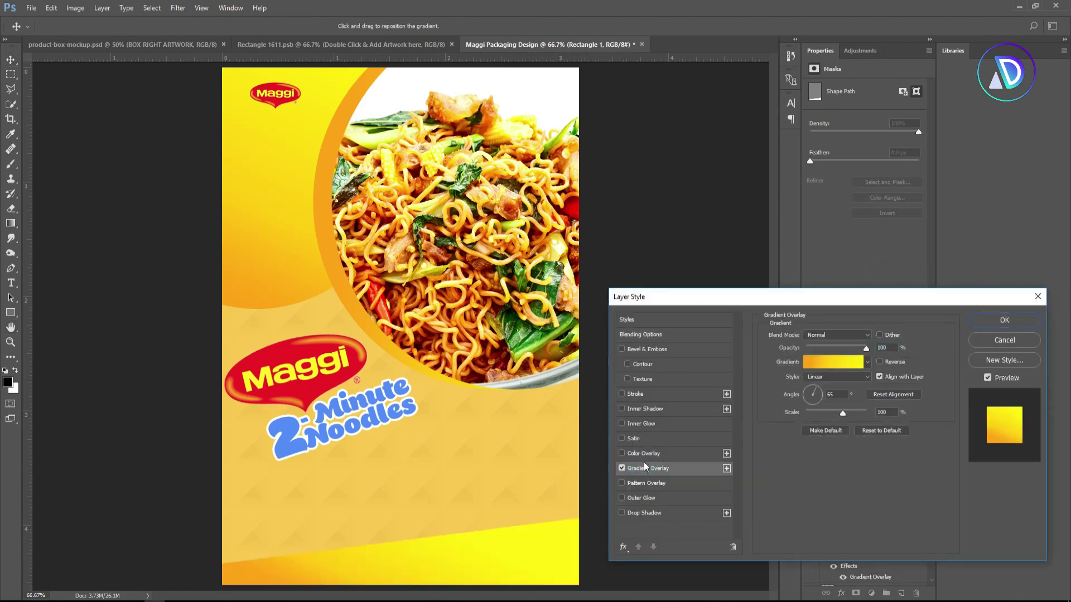
pyautogui.moveTo(815, 392); pyautogui.dragTo(821, 399)
pyautogui.write('0')
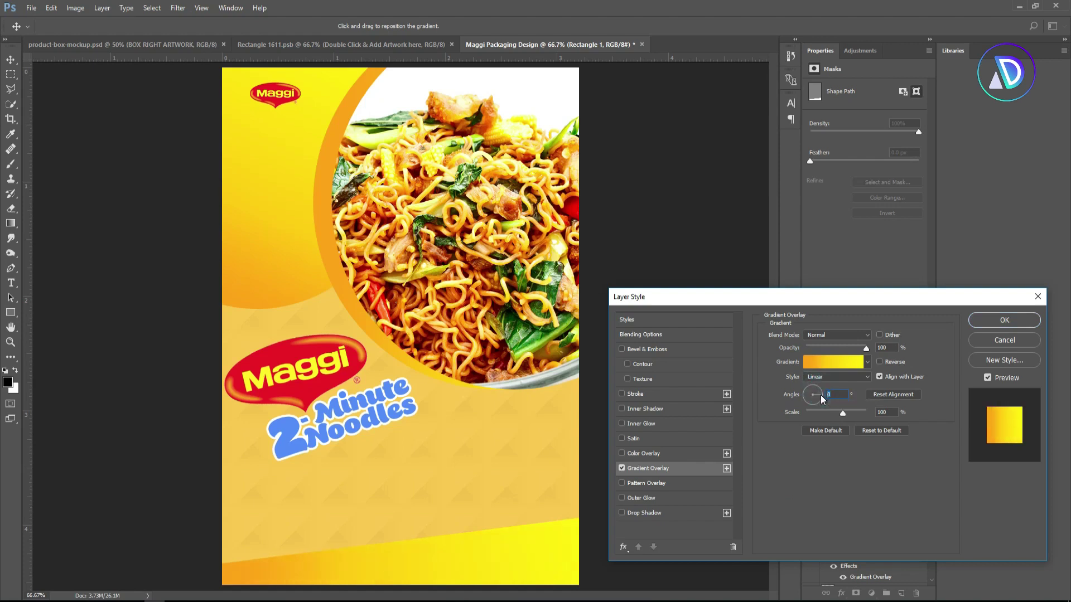
pyautogui.click(1001, 327)
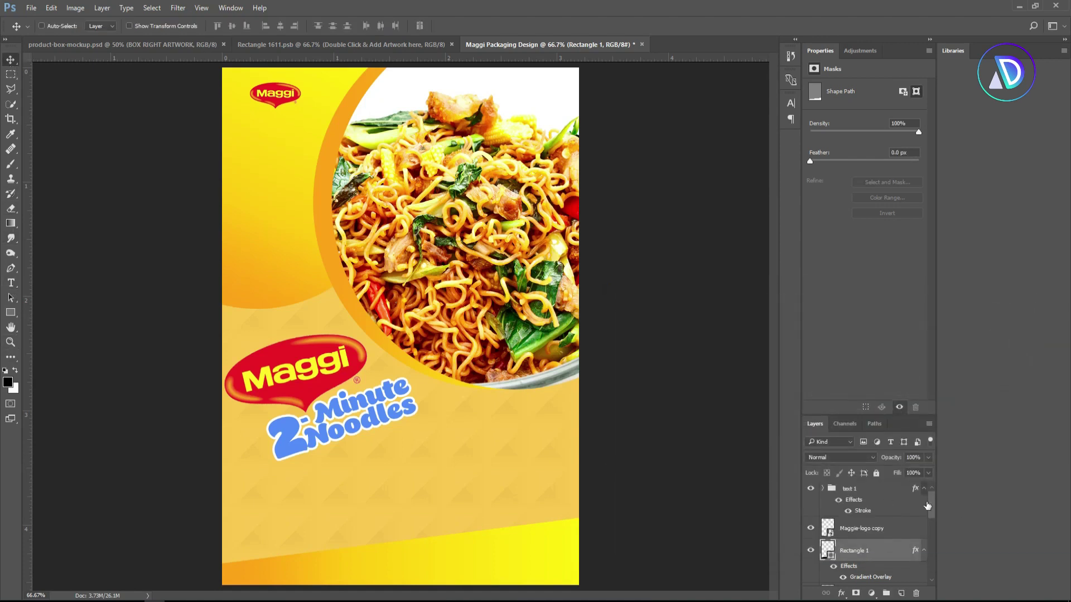
# Set the Type tool to Lamish Caritta Demo in pure red
pyautogui.click(840, 490)
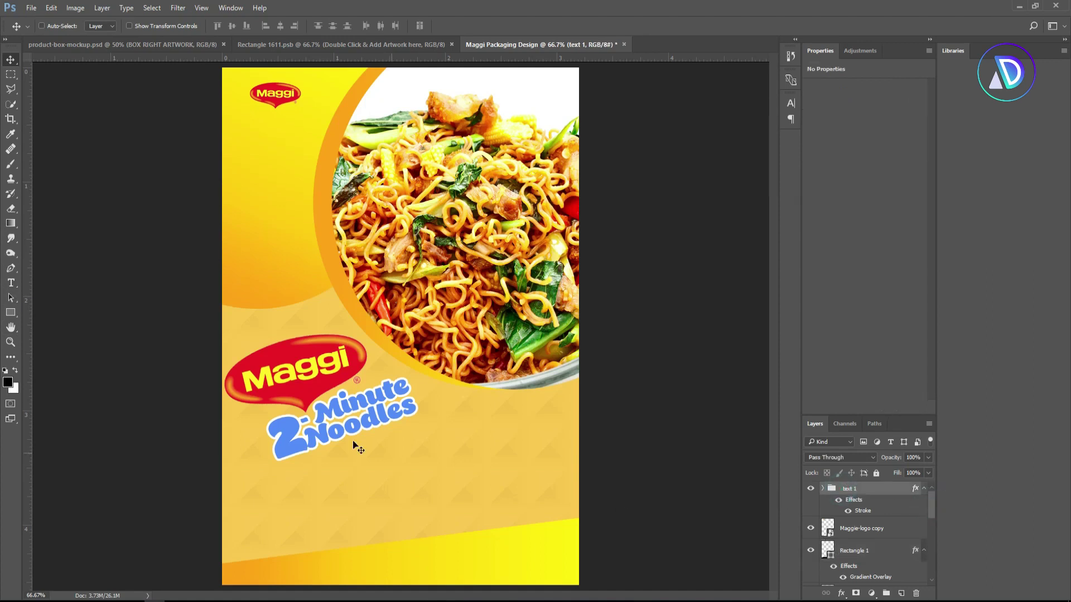
pyautogui.click(11, 283)
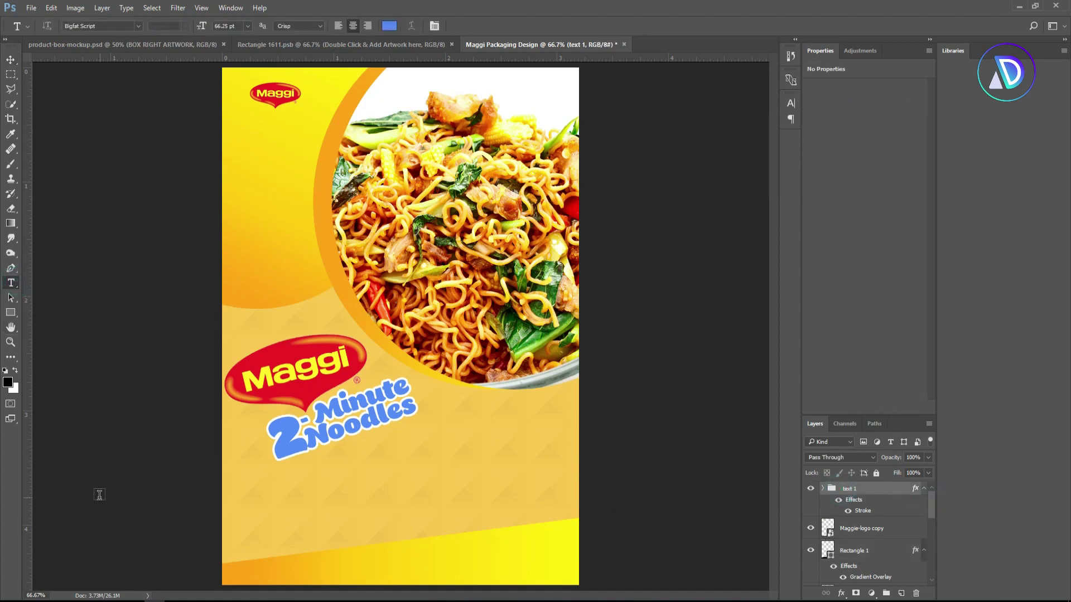
pyautogui.click(137, 25)
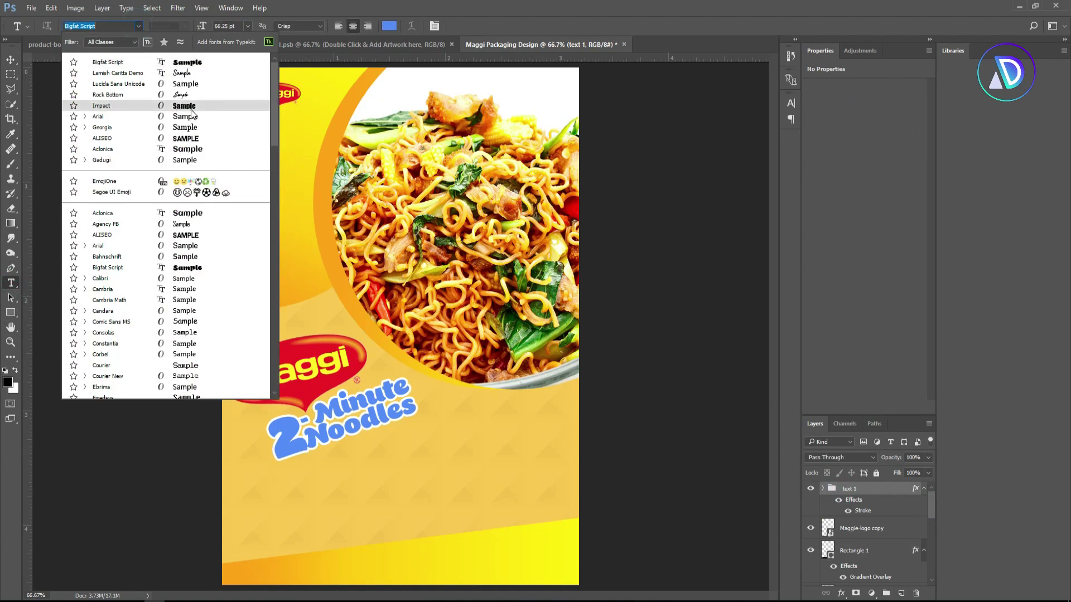
pyautogui.click(209, 71)
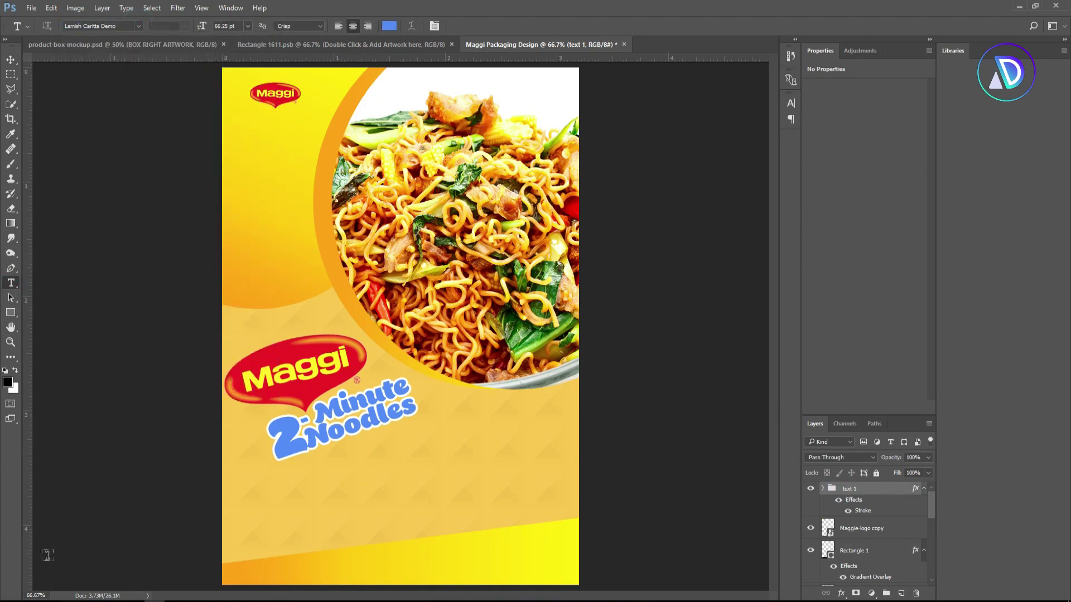
pyautogui.click(389, 26)
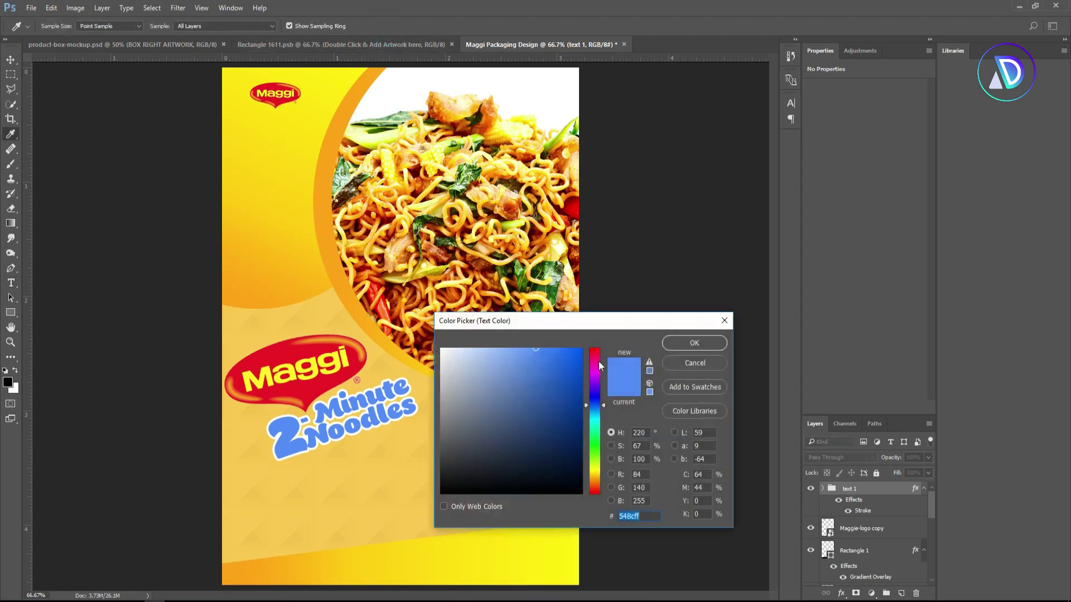
pyautogui.moveTo(598, 361); pyautogui.dragTo(604, 339)
pyautogui.click(580, 349)
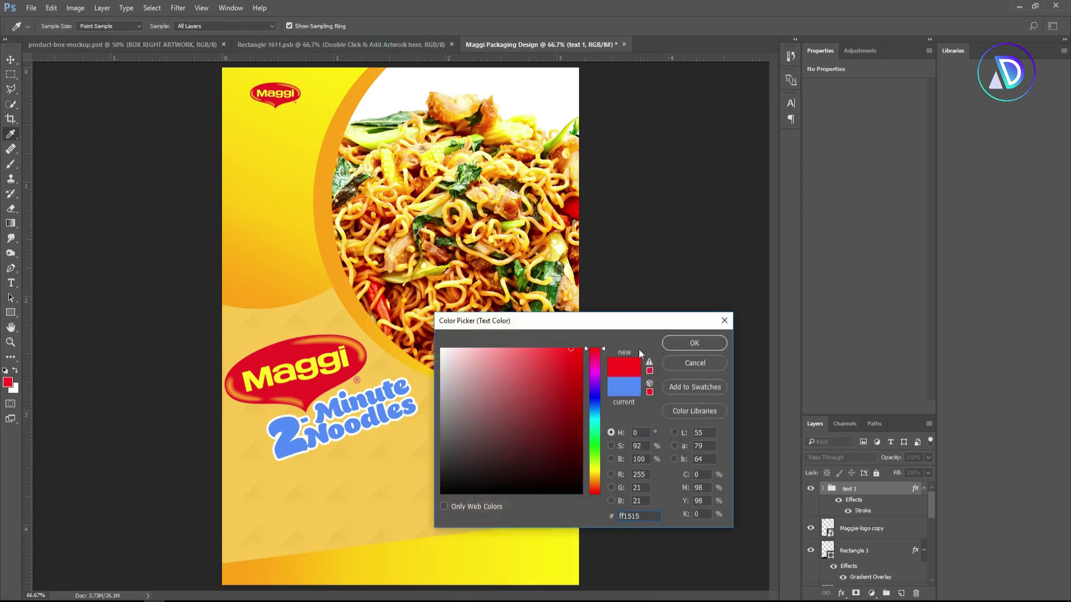
pyautogui.click(681, 343)
# Type the tagline 'Your Favourite Masala taste' on the bottom band
pyautogui.click(290, 540)
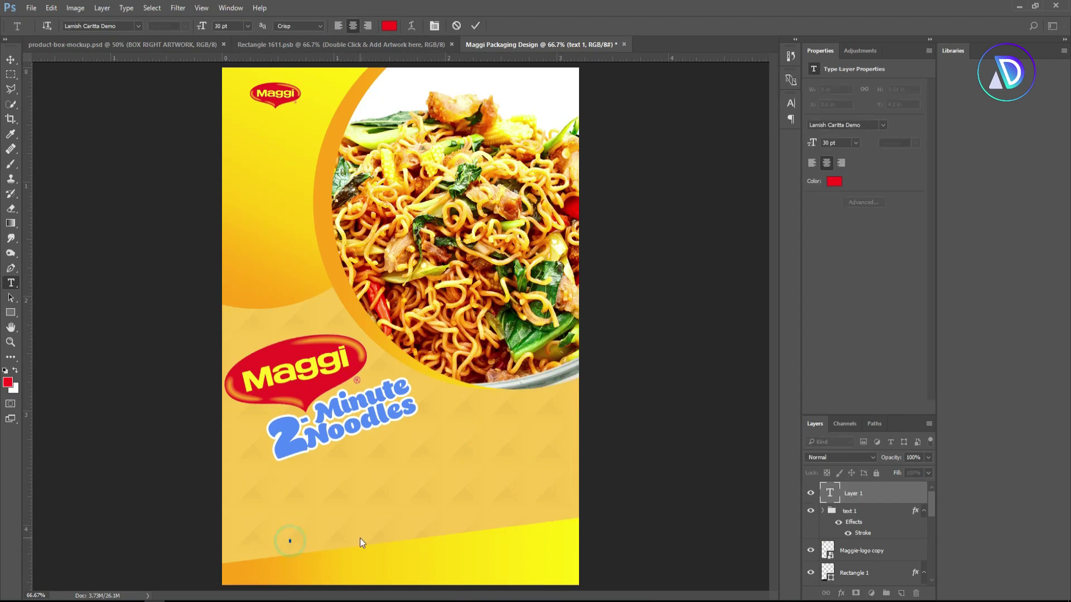
pyautogui.write('your Favourite Masala tste')
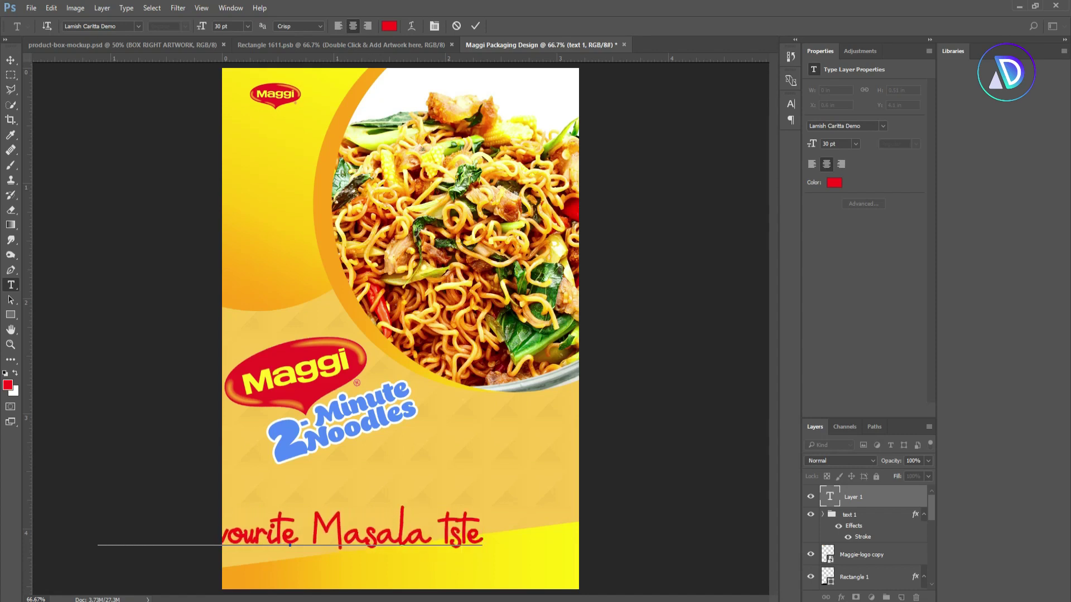
pyautogui.press('BackSpace')
pyautogui.press('BackSpace')
pyautogui.press('BackSpace')
pyautogui.write('aste')
pyautogui.hotkey('ctrl', 'Return')
# Move, shrink and tilt the tagline to about -7° along the band
pyautogui.hotkey('ctrl', 't')
pyautogui.moveTo(533, 544)
pyautogui.mouseDown()
pyautogui.moveTo(537, 496)
pyautogui.moveTo(517, 504)
pyautogui.moveTo(529, 474)
pyautogui.mouseUp()
pyautogui.moveTo(473, 474)
pyautogui.mouseDown()
pyautogui.moveTo(476, 509)
pyautogui.moveTo(536, 499)
pyautogui.moveTo(565, 515)
pyautogui.mouseUp()
pyautogui.moveTo(502, 505); pyautogui.dragTo(512, 513)
pyautogui.moveTo(595, 459); pyautogui.dragTo(615, 478)
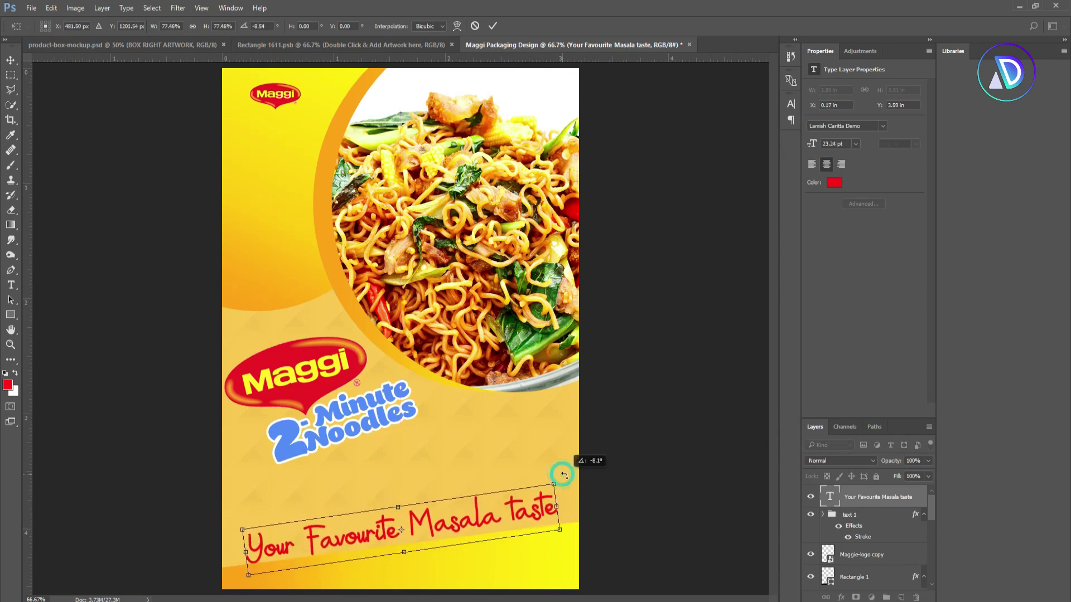
pyautogui.press('Right')
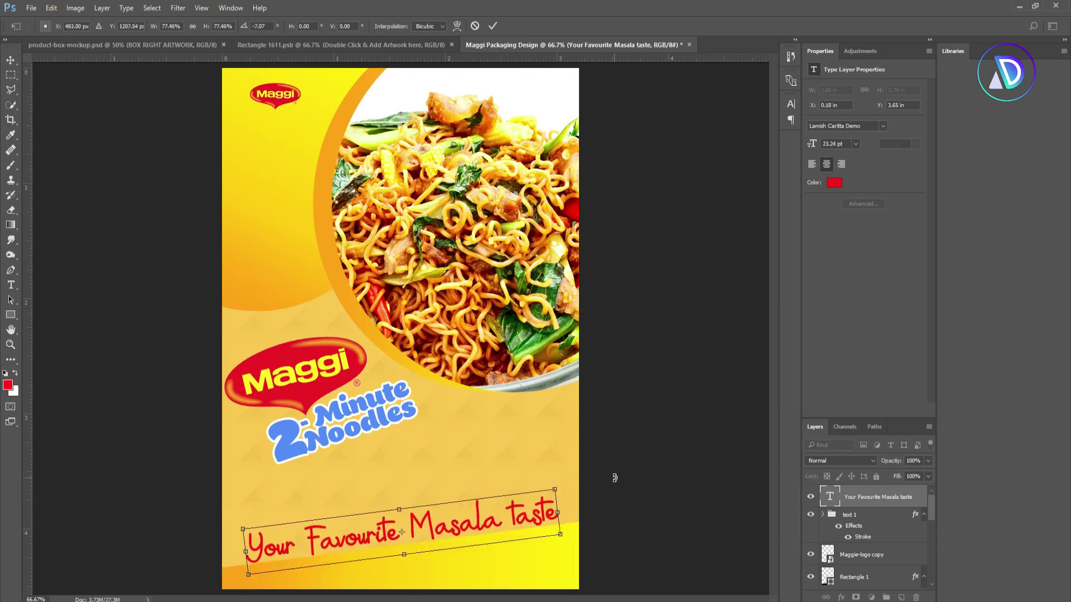
# Place the IRON badge image, scaled down, beside the noodle bowl
pyautogui.click(493, 26)
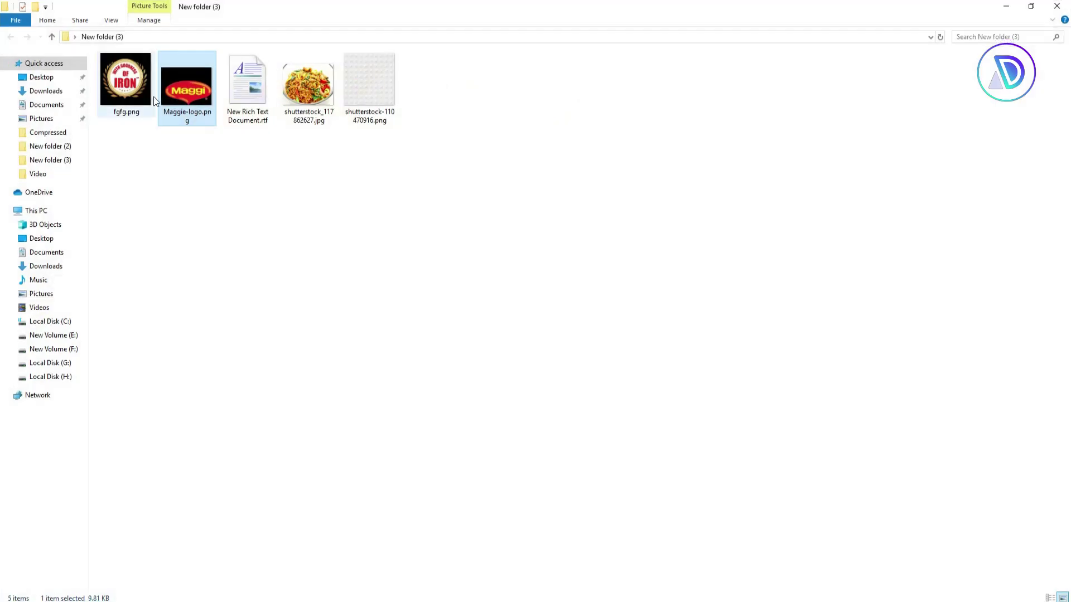
pyautogui.moveTo(124, 83); pyautogui.dragTo(475, 449)
pyautogui.moveTo(580, 513); pyautogui.dragTo(437, 366)
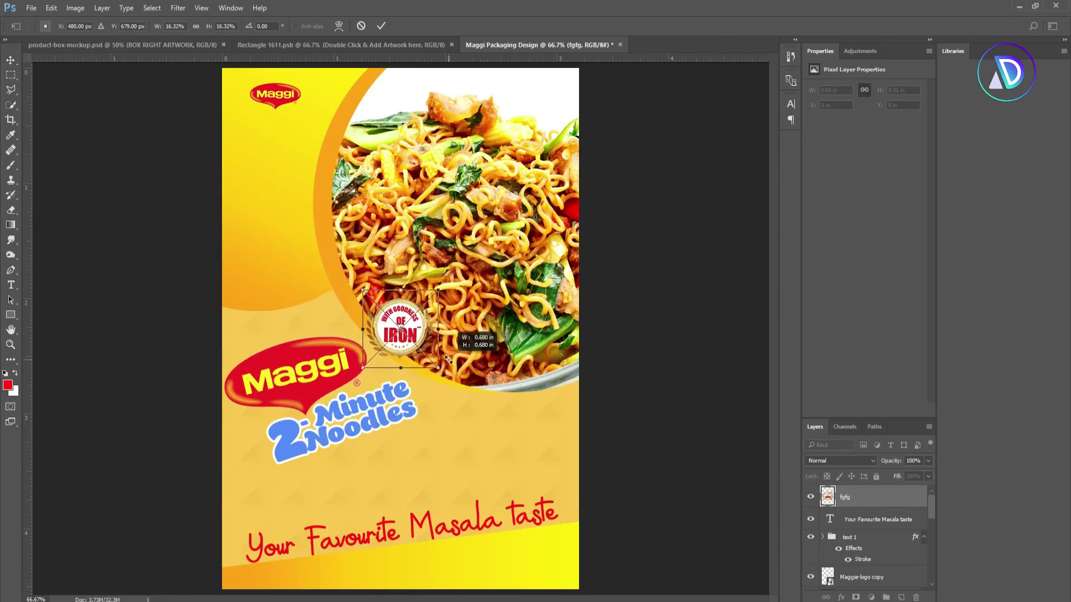
pyautogui.moveTo(407, 323); pyautogui.dragTo(550, 394)
pyautogui.click(382, 26)
# Add 'Masala' text in Arial and move it to the bottom banner
pyautogui.press('t')
pyautogui.click(129, 28)
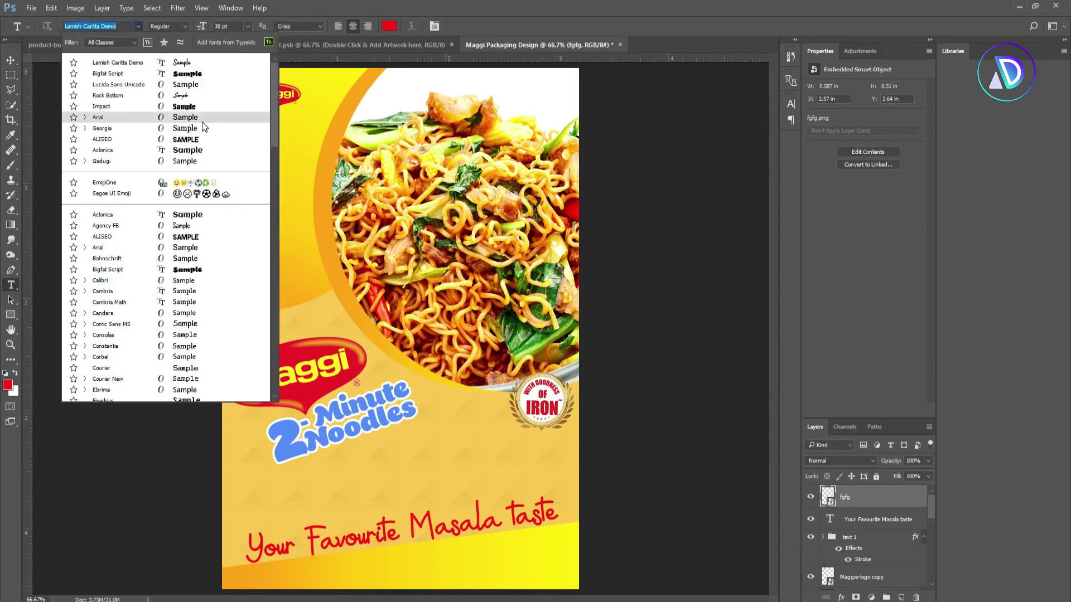
pyautogui.scroll(-1, 201, 234)
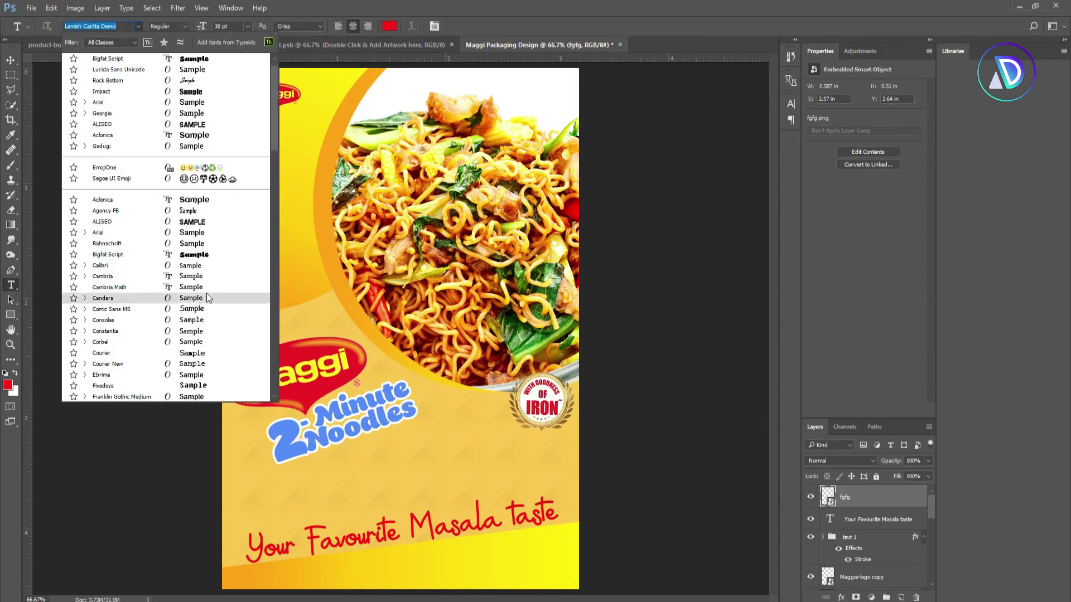
pyautogui.click(205, 233)
pyautogui.click(391, 455)
pyautogui.write('Masala')
pyautogui.moveTo(429, 456)
pyautogui.mouseDown()
pyautogui.moveTo(494, 580)
pyautogui.moveTo(540, 564)
pyautogui.mouseUp()
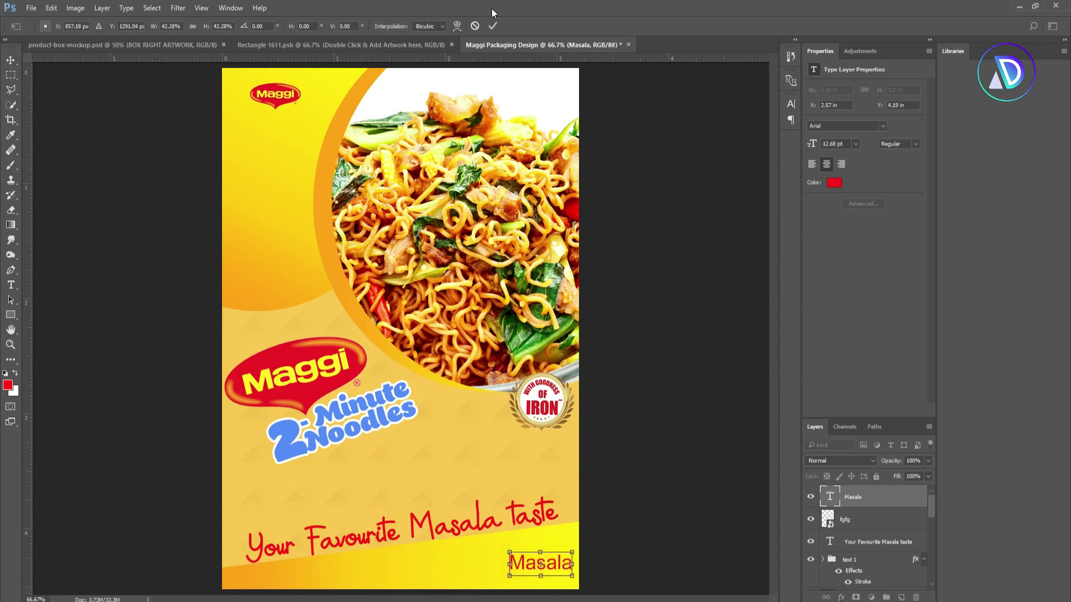
pyautogui.click(493, 25)
# Switch Masala to HelvLight and nudge it slightly down
pyautogui.click(883, 126)
pyautogui.scroll(-1, 935, 415)
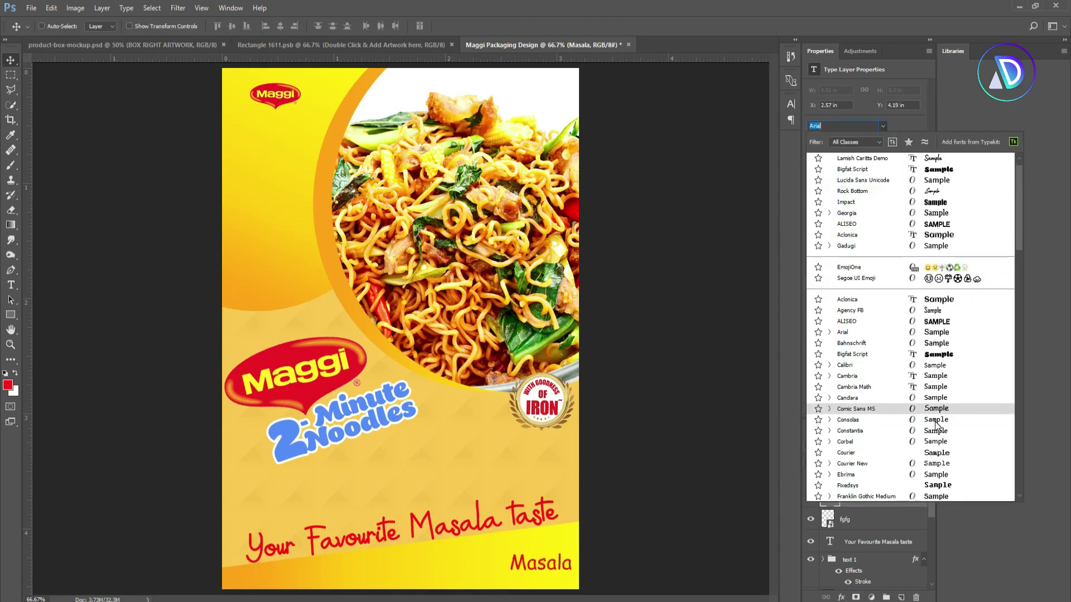
pyautogui.scroll(-5, 937, 480)
pyautogui.click(937, 477)
pyautogui.press('Down')
pyautogui.press('Down')
pyautogui.press('Down')
pyautogui.press('Down')
pyautogui.press('Down')
pyautogui.press('Down')
pyautogui.press('Left')
pyautogui.press('Left')
pyautogui.press('Down')
pyautogui.press('Down')
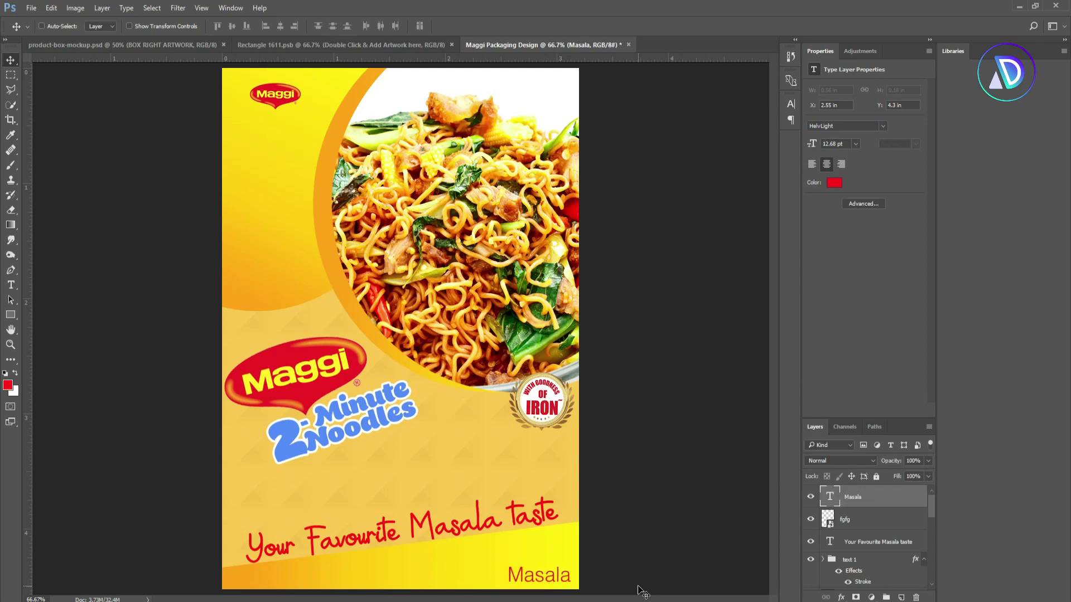
# Set the MASALA word to ALISEO and shift it into the bottom-right corner
pyautogui.doubleClick(571, 574)
pyautogui.moveTo(571, 574); pyautogui.dragTo(505, 573)
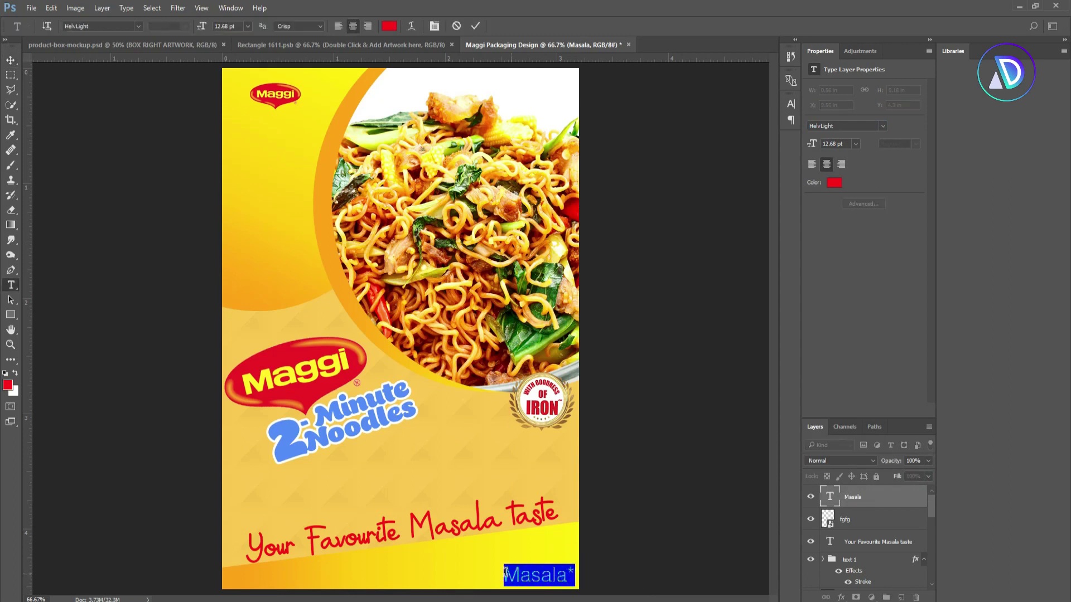
pyautogui.click(434, 27)
pyautogui.click(769, 134)
pyautogui.click(722, 119)
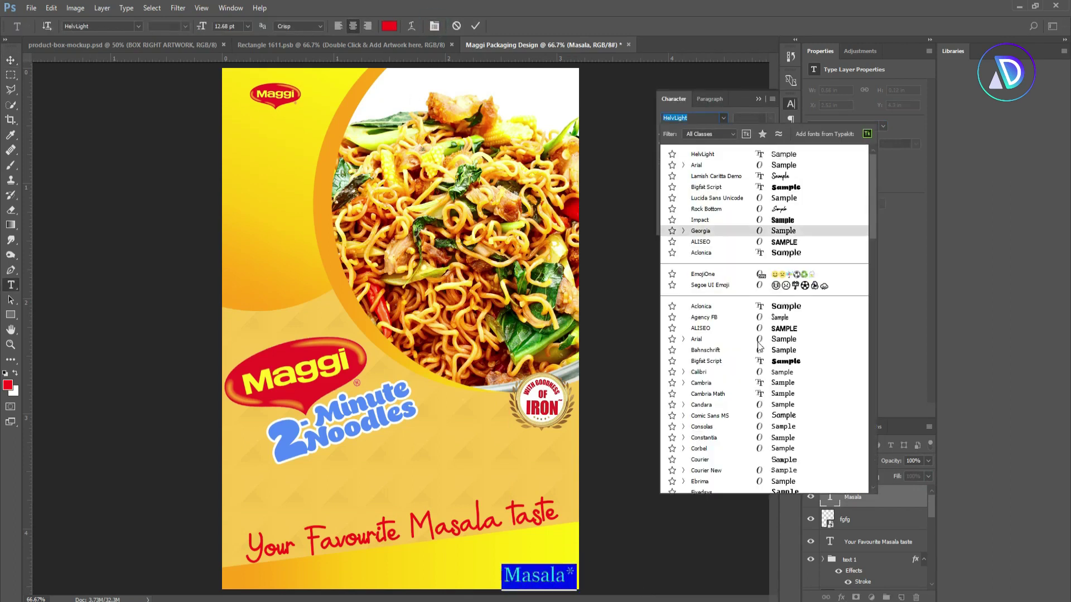
pyautogui.scroll(-1, 774, 422)
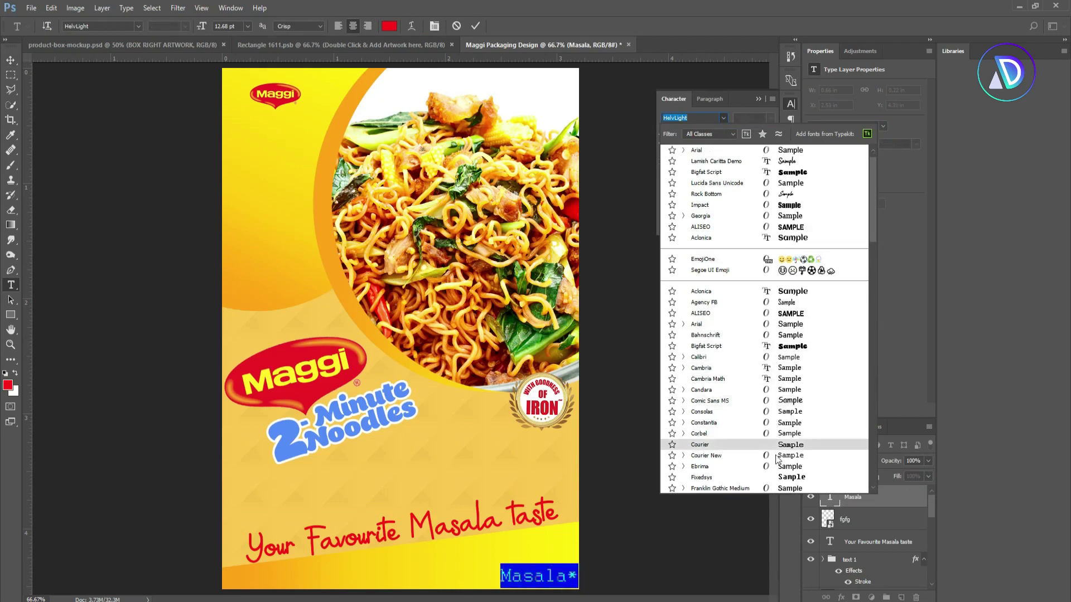
pyautogui.click(714, 314)
pyautogui.click(11, 59)
pyautogui.moveTo(552, 574); pyautogui.dragTo(550, 574)
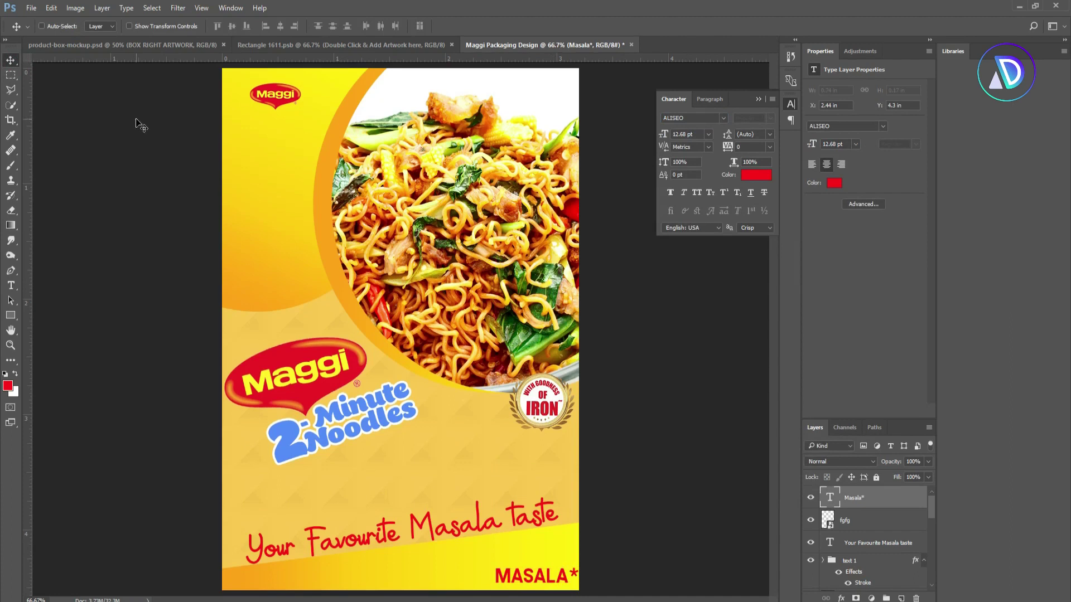
pyautogui.click(862, 545)
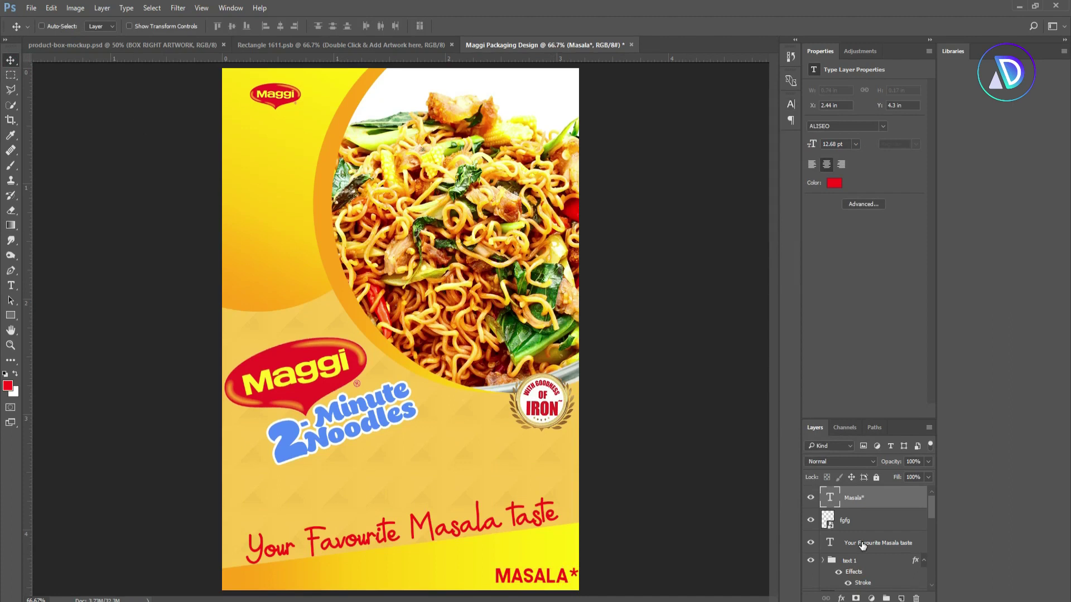
# Stamp all visible layers into Layer 1 and drag it into Rectangle 1611.psb
pyautogui.hotkey('ctrl', 'shift', 'alt', 'e')
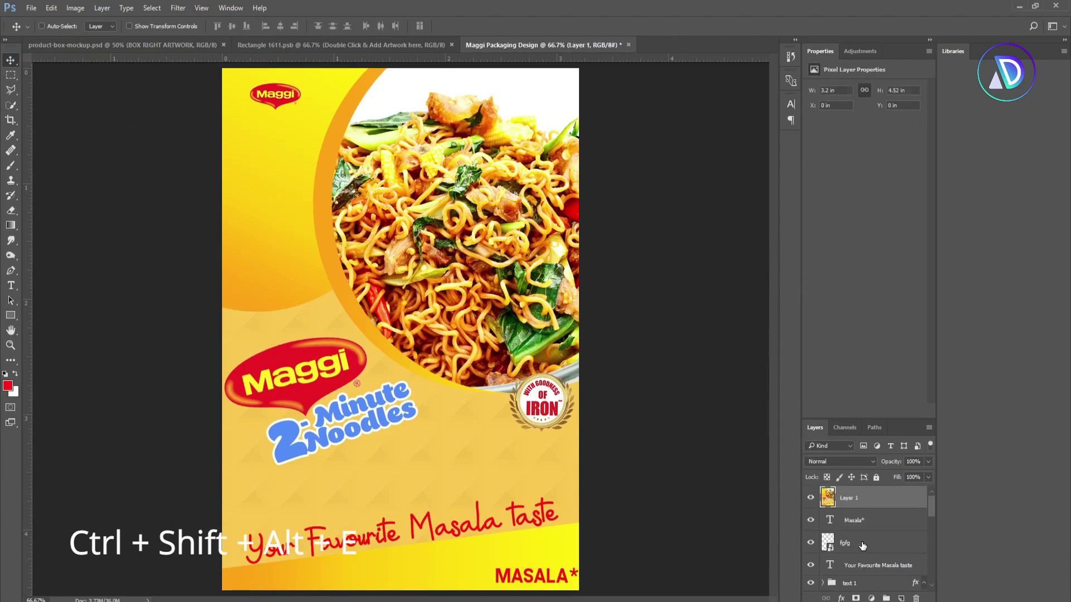
pyautogui.moveTo(829, 495)
pyautogui.mouseDown()
pyautogui.moveTo(361, 38)
pyautogui.moveTo(371, 218)
pyautogui.moveTo(445, 276)
pyautogui.mouseUp()
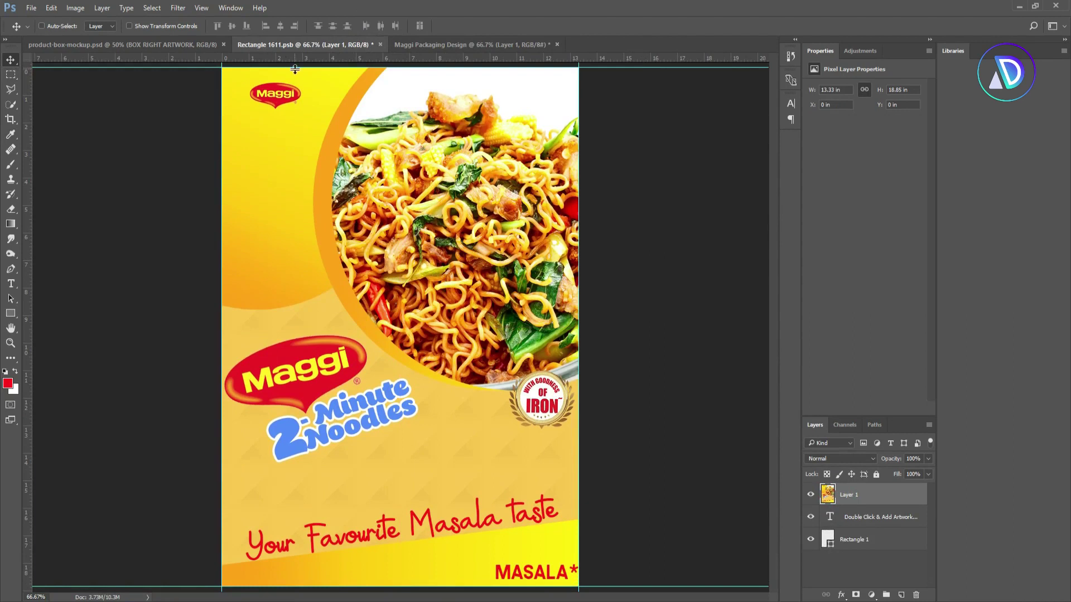
pyautogui.click(30, 8)
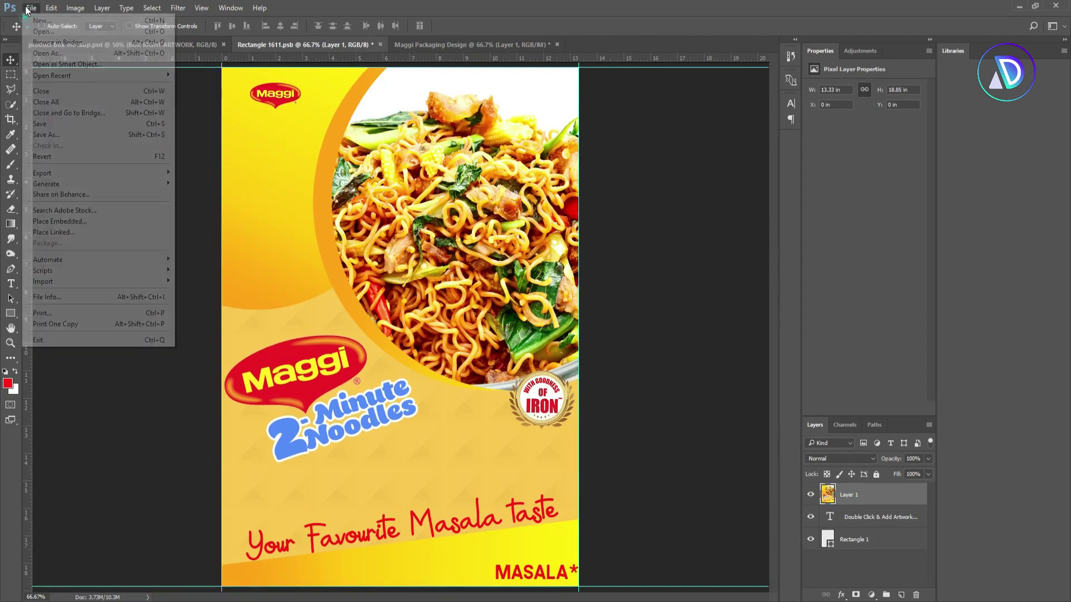
# Save the front artwork, close Rectangle 1611.psb and Maggi Packaging Design, then open SPINE ARTWORK
pyautogui.click(58, 127)
pyautogui.click(167, 44)
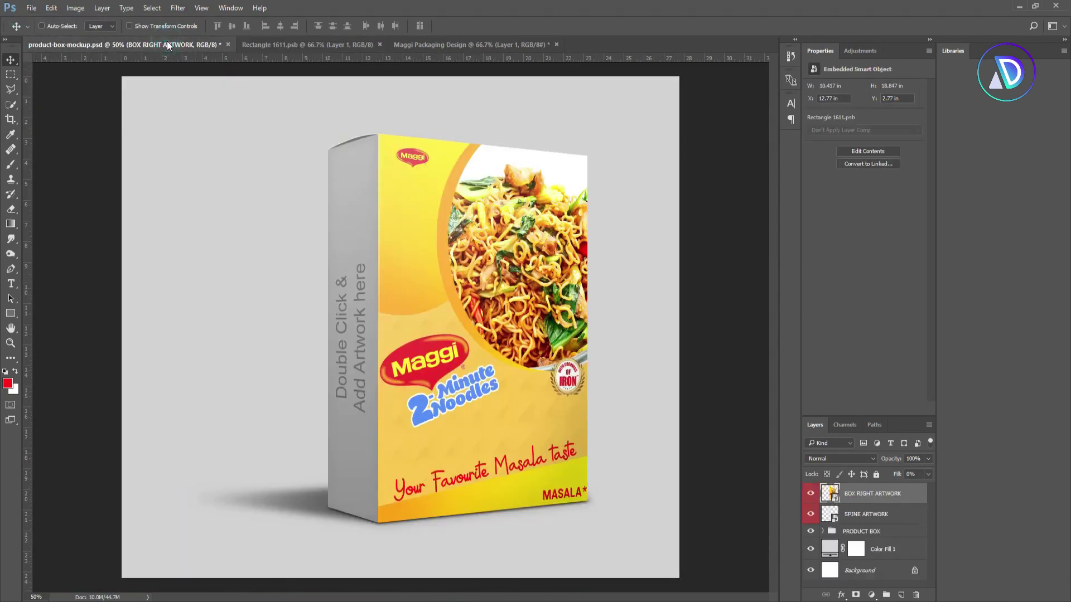
pyautogui.click(254, 48)
pyautogui.click(377, 44)
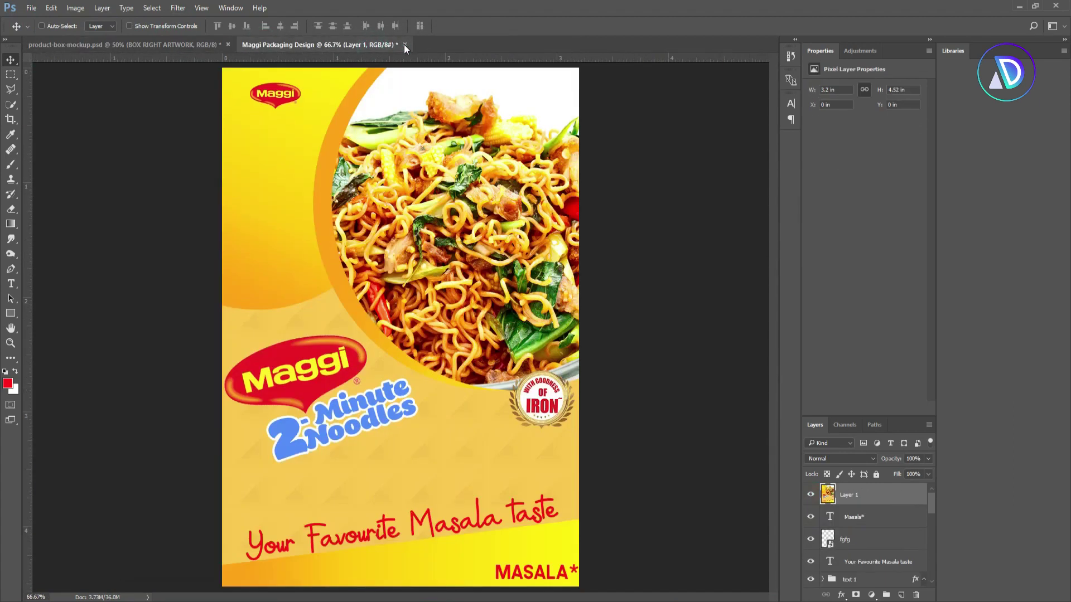
pyautogui.click(404, 45)
pyautogui.click(547, 234)
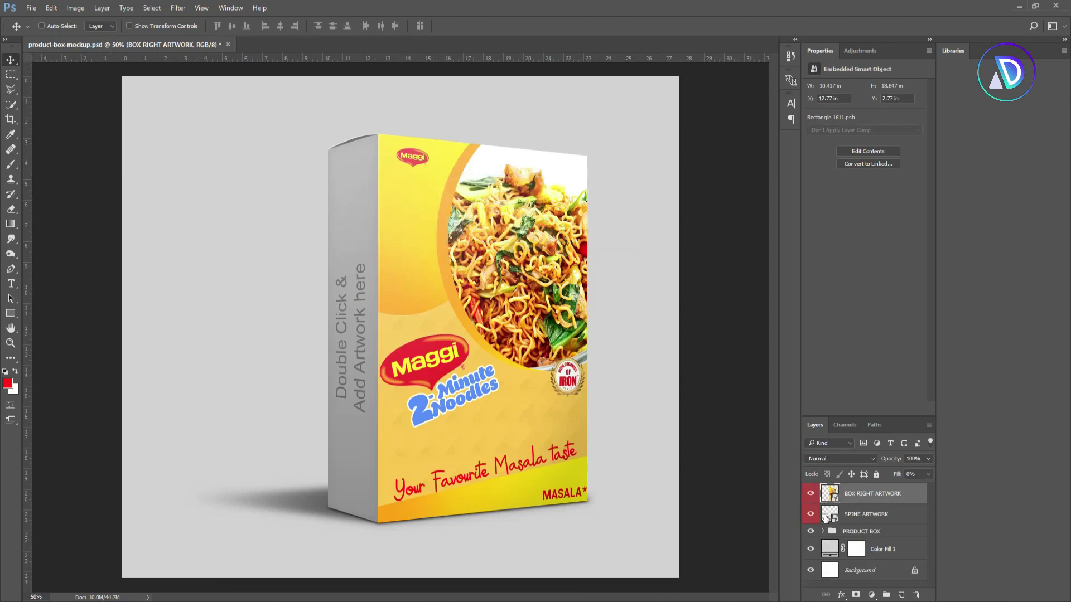
pyautogui.doubleClick(825, 518)
# Check the spine artwork's image size in pixels, then cancel without changes
pyautogui.click(75, 7)
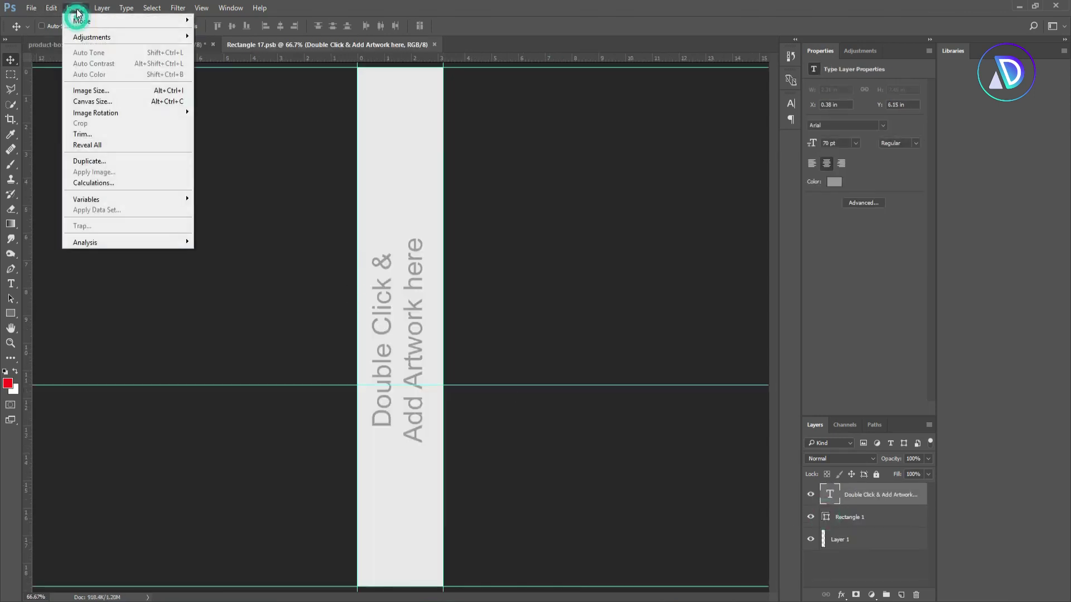
pyautogui.click(112, 90)
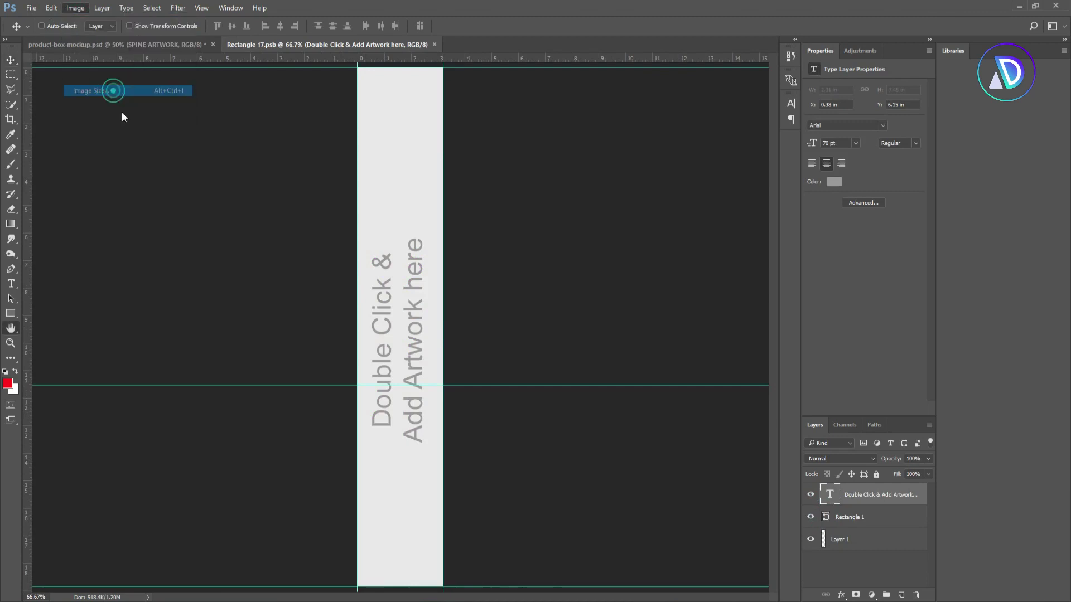
pyautogui.click(687, 210)
pyautogui.click(671, 227)
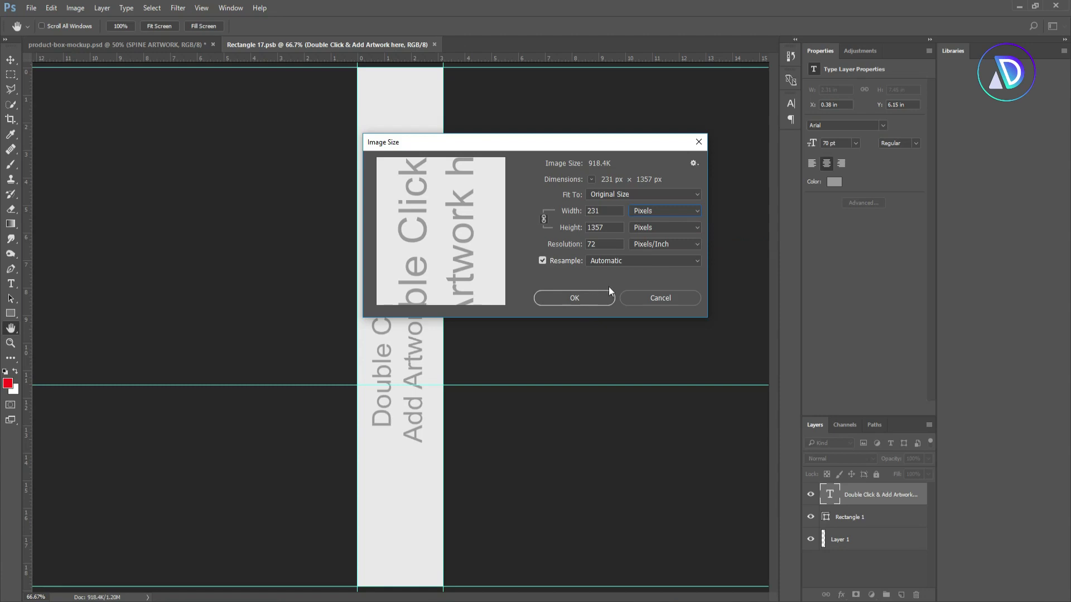
pyautogui.click(659, 297)
# Create a new 231 × 1357 px white document at 300 ppi
pyautogui.click(31, 8)
pyautogui.click(40, 22)
pyautogui.moveTo(498, 197); pyautogui.dragTo(474, 198)
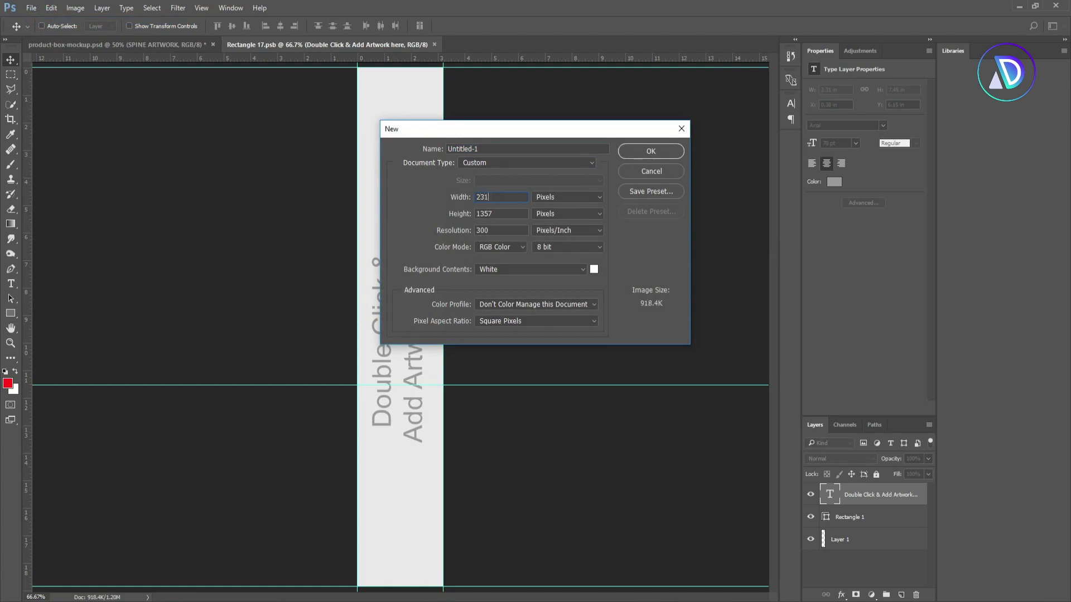
pyautogui.click(662, 152)
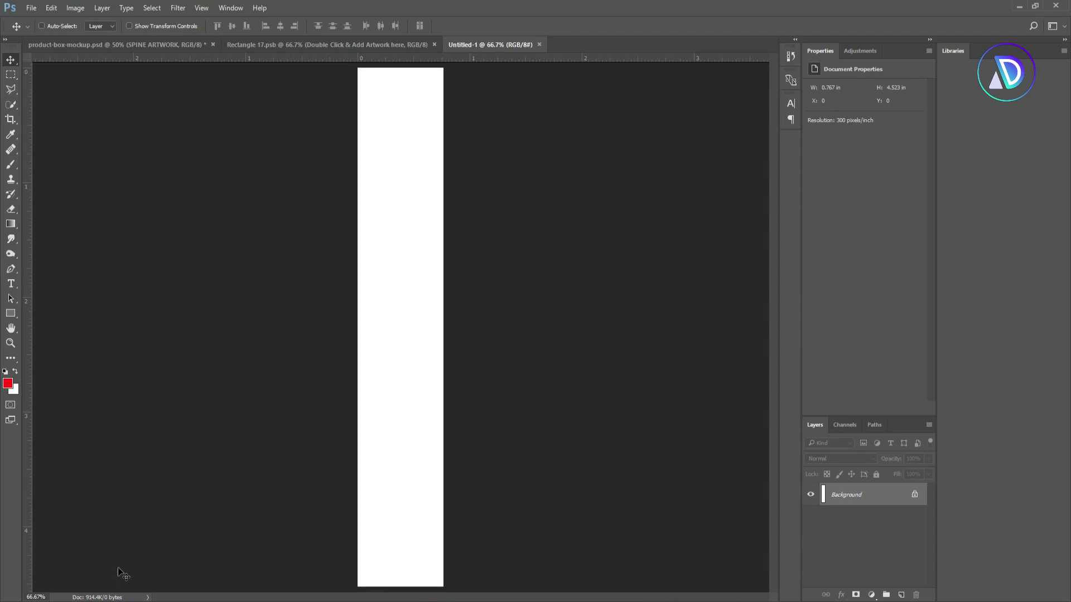
# Place the diamond-pattern texture into the new document, enlarged to fill the strip
pyautogui.click(94, 554)
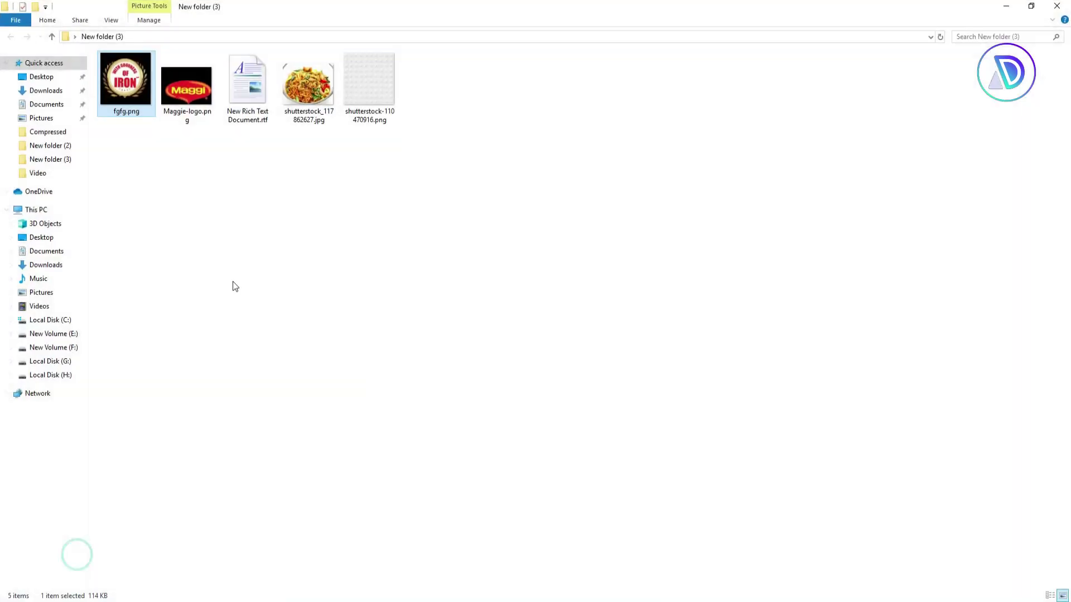
pyautogui.moveTo(375, 99)
pyautogui.mouseDown()
pyautogui.moveTo(263, 534)
pyautogui.moveTo(140, 586)
pyautogui.moveTo(287, 497)
pyautogui.moveTo(376, 411)
pyautogui.mouseUp()
pyautogui.moveTo(423, 310); pyautogui.dragTo(413, 230)
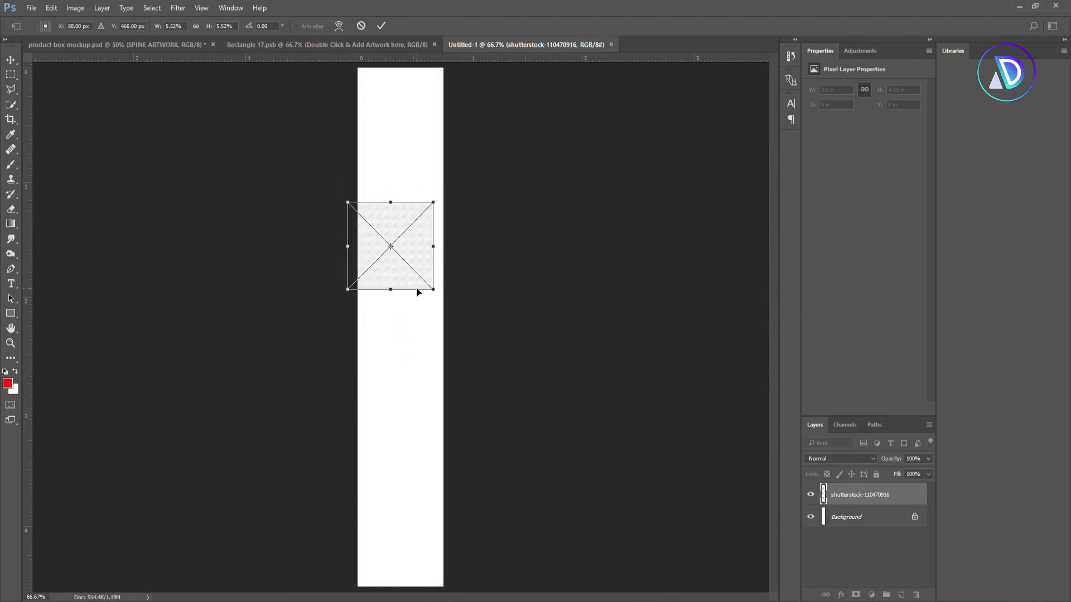
pyautogui.moveTo(430, 286); pyautogui.dragTo(650, 511)
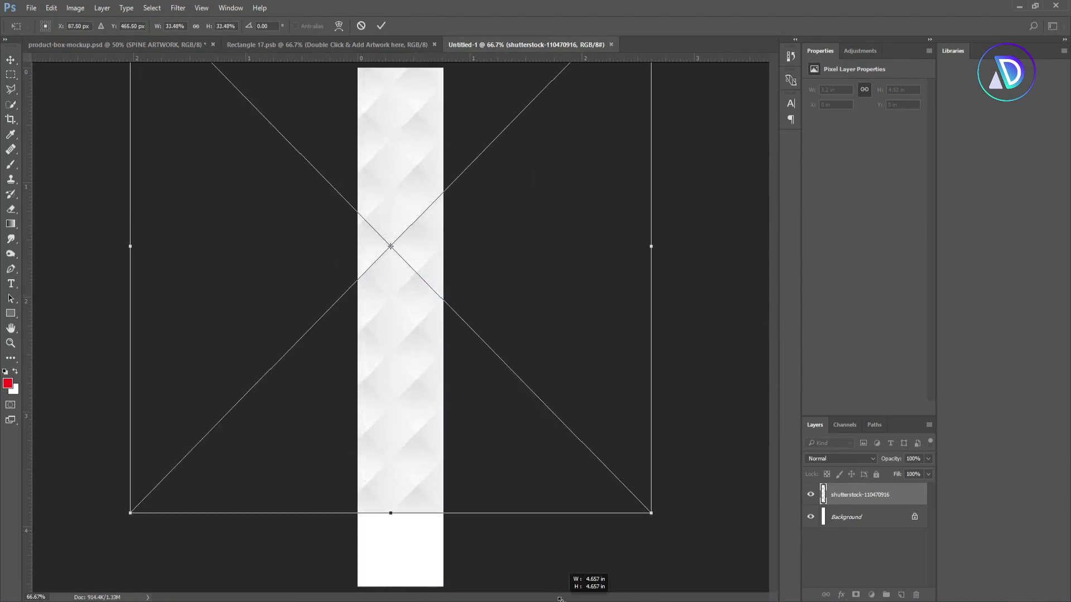
pyautogui.moveTo(416, 433); pyautogui.dragTo(425, 512)
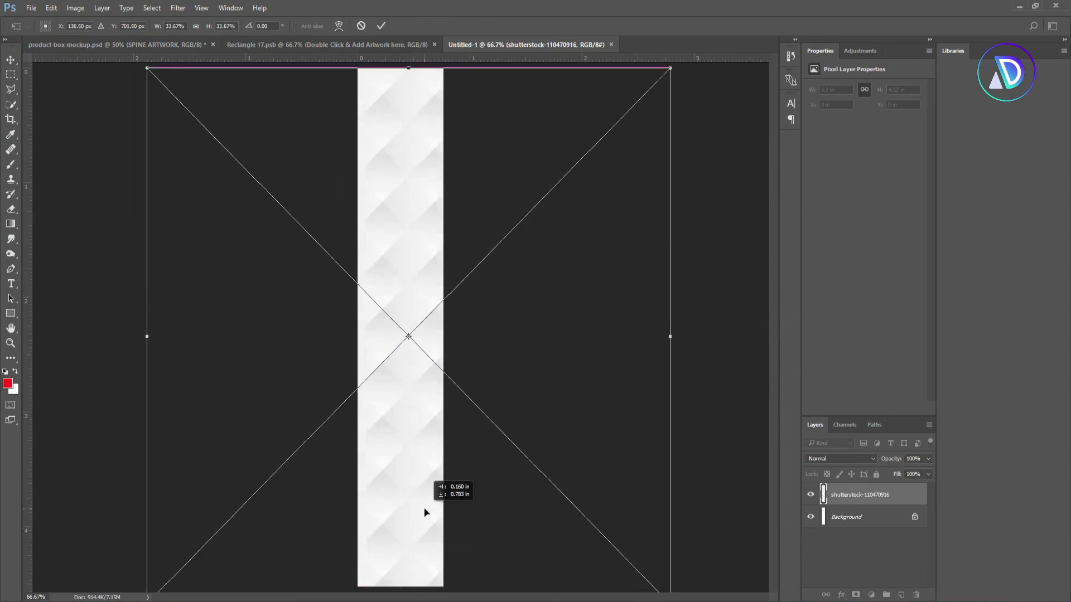
pyautogui.click(382, 26)
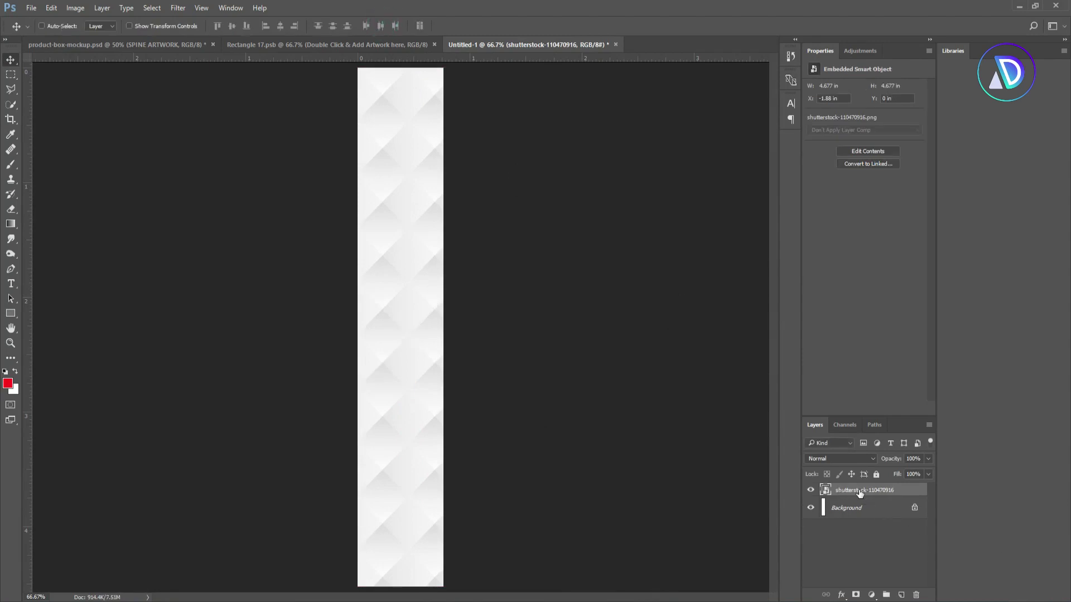
# Apply a yellow Color Overlay at about 69% opacity to the texture layer
pyautogui.rightClick(858, 492)
pyautogui.click(889, 96)
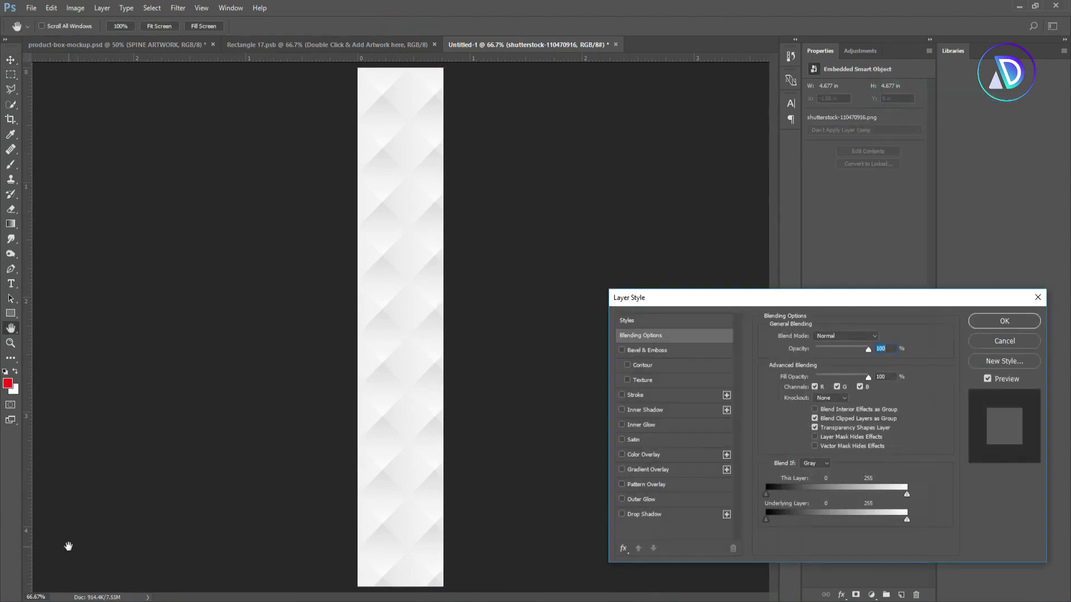
pyautogui.click(642, 454)
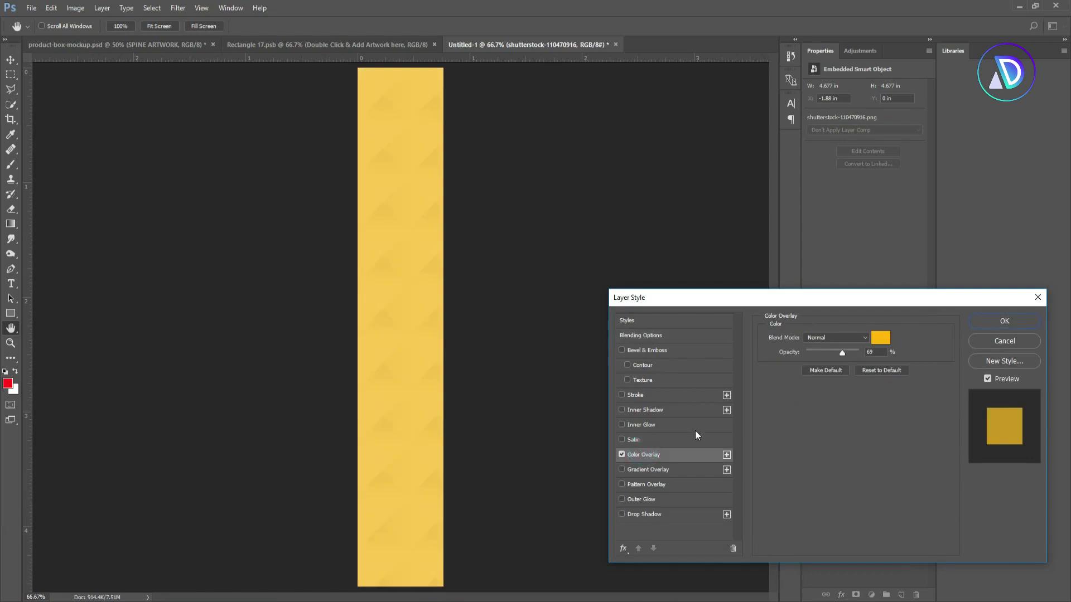
pyautogui.click(1005, 320)
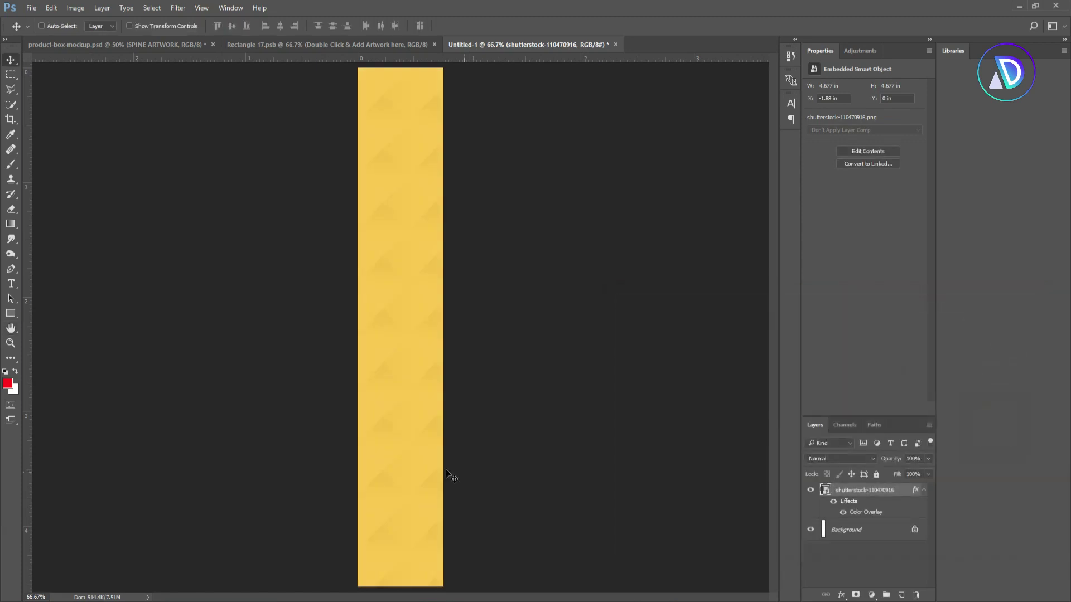
# Drag Maggie-logo.png onto the canvas and commit it near the top of the strip
pyautogui.click(76, 551)
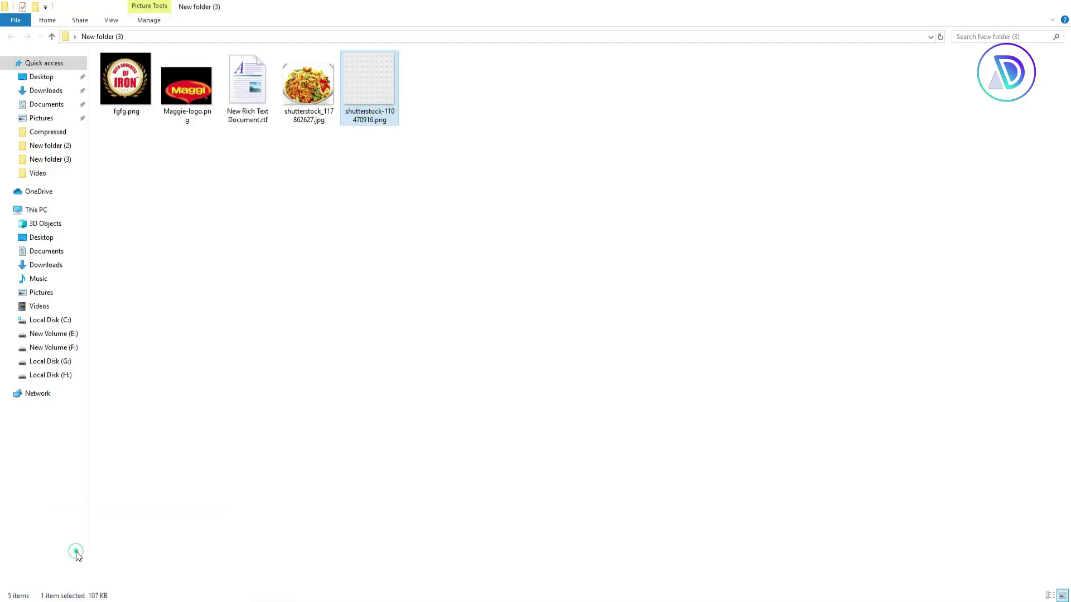
pyautogui.click(184, 104)
pyautogui.moveTo(184, 103); pyautogui.dragTo(324, 482)
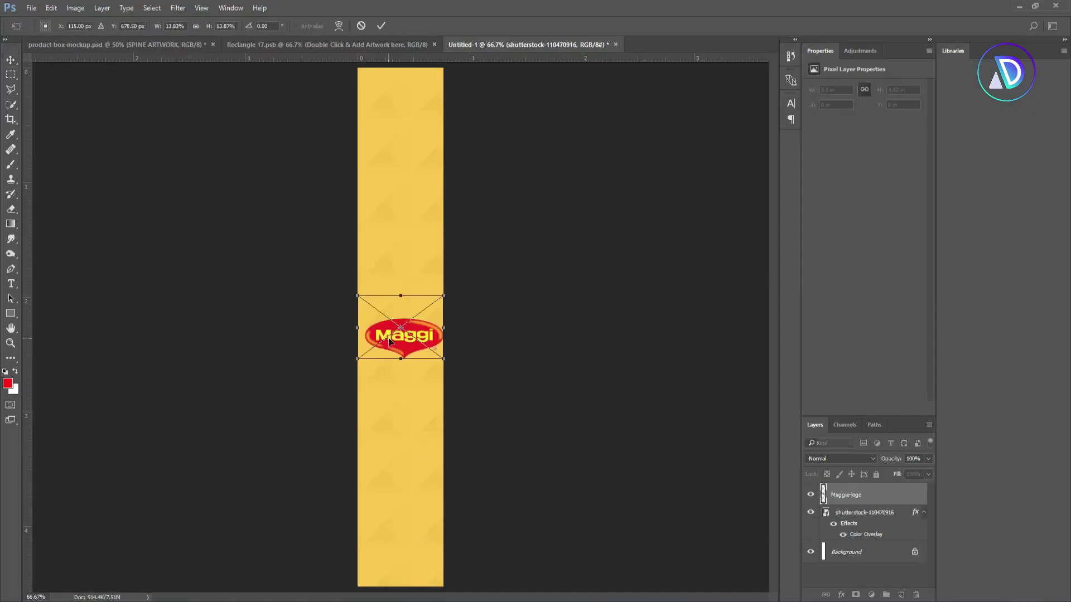
pyautogui.moveTo(417, 327)
pyautogui.mouseDown()
pyautogui.moveTo(419, 101)
pyautogui.moveTo(418, 128)
pyautogui.mouseUp()
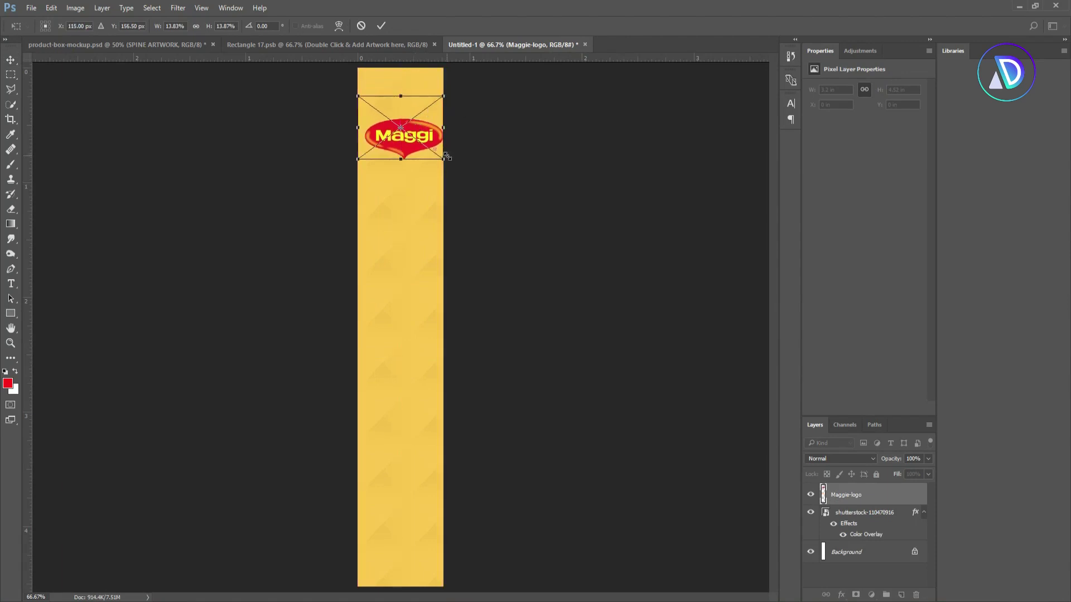
pyautogui.click(380, 25)
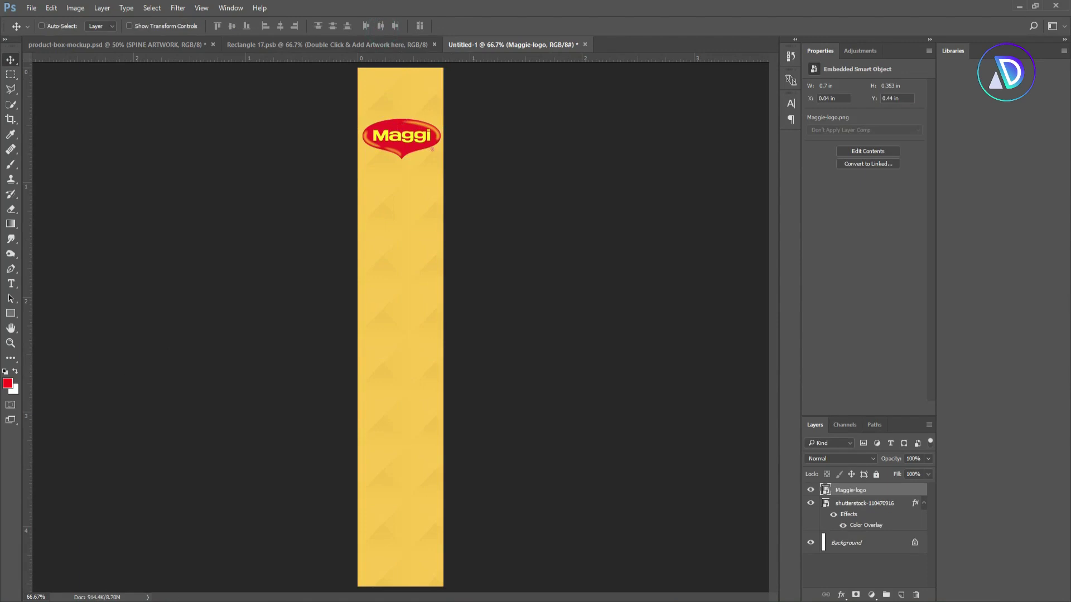
pyautogui.click(79, 560)
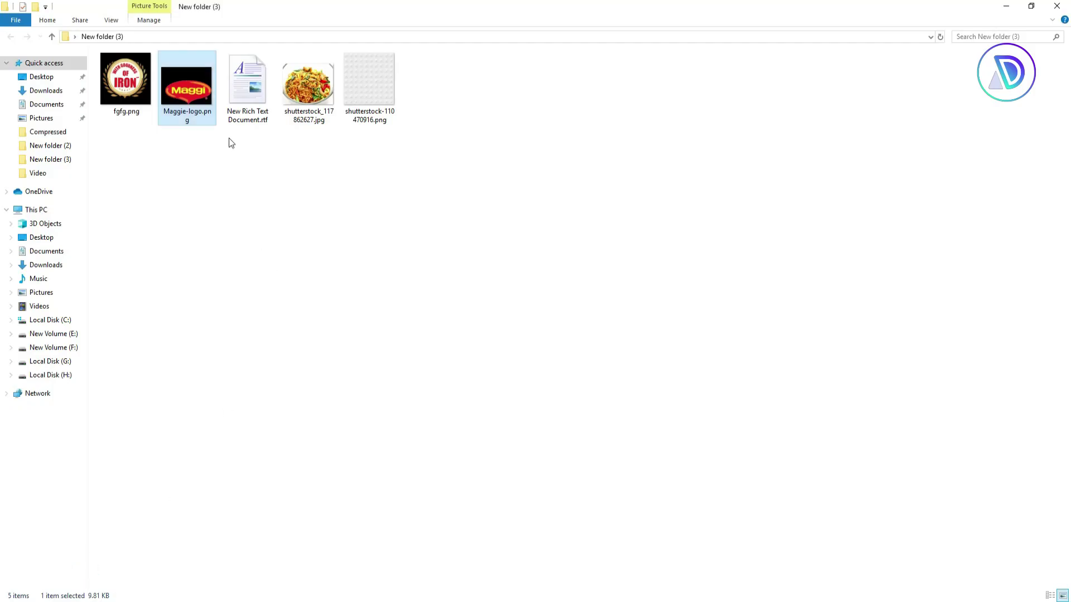
# Open New Rich Text Document.rtf in WordPad, copy its whole paragraph, then minimize WordPad
pyautogui.click(239, 111)
pyautogui.doubleClick(254, 91)
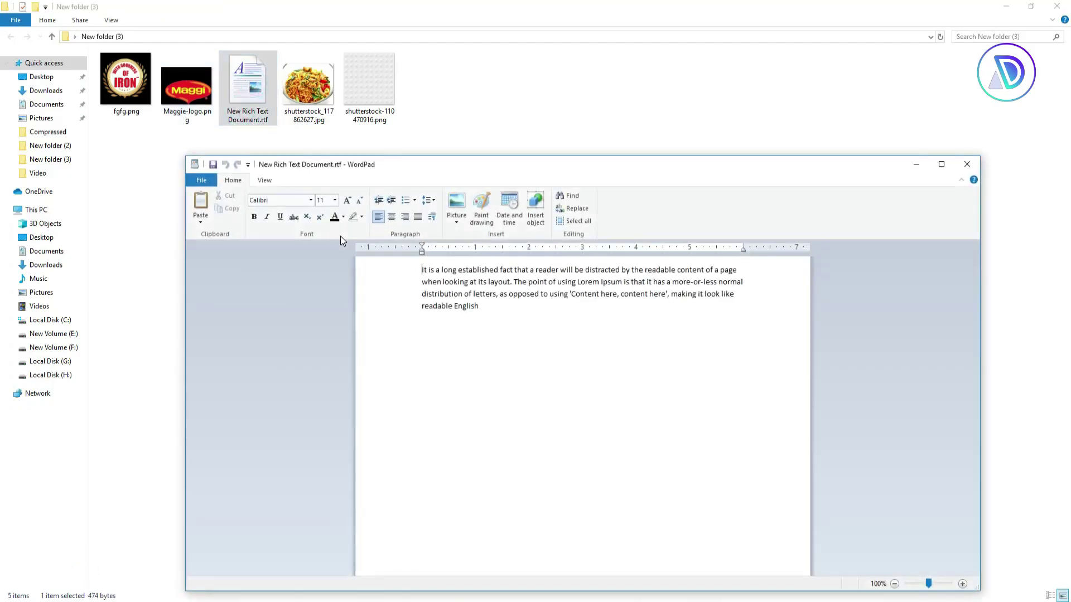
pyautogui.doubleClick(484, 306)
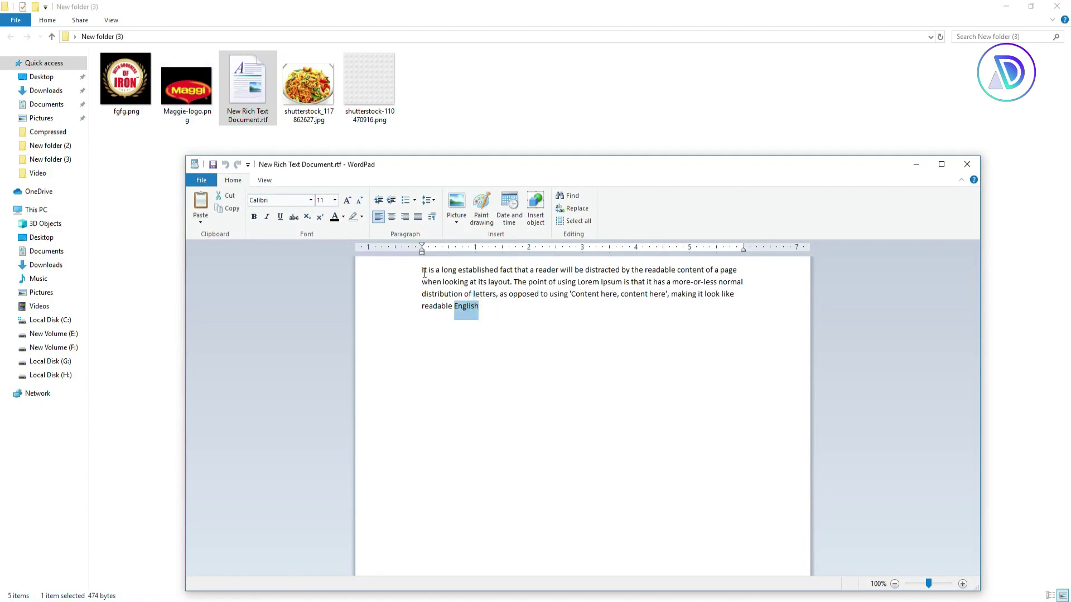
pyautogui.moveTo(416, 270); pyautogui.dragTo(540, 312)
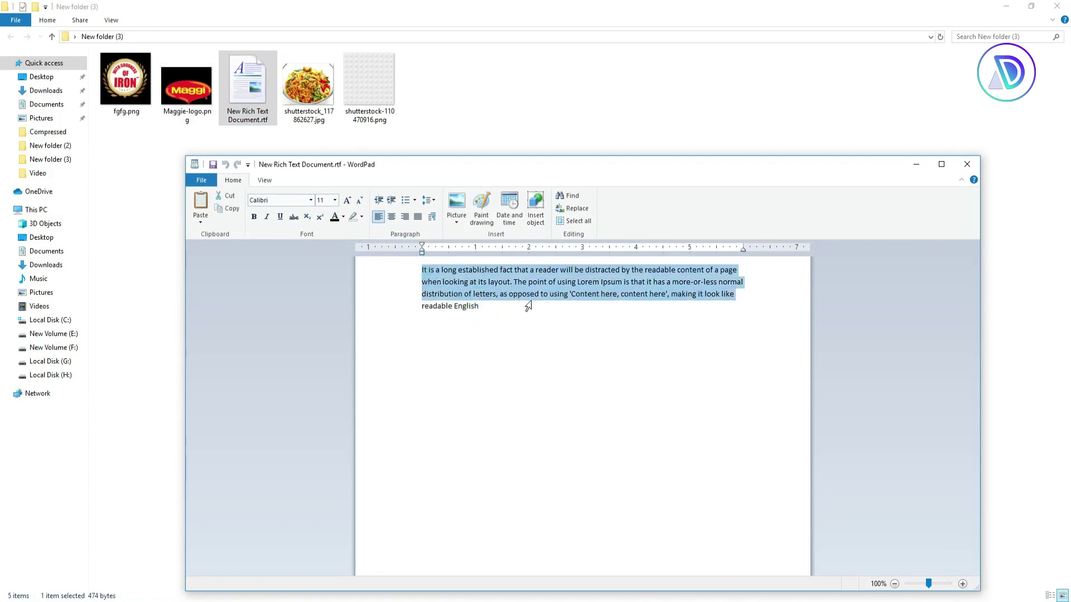
pyautogui.rightClick(538, 290)
pyautogui.click(564, 310)
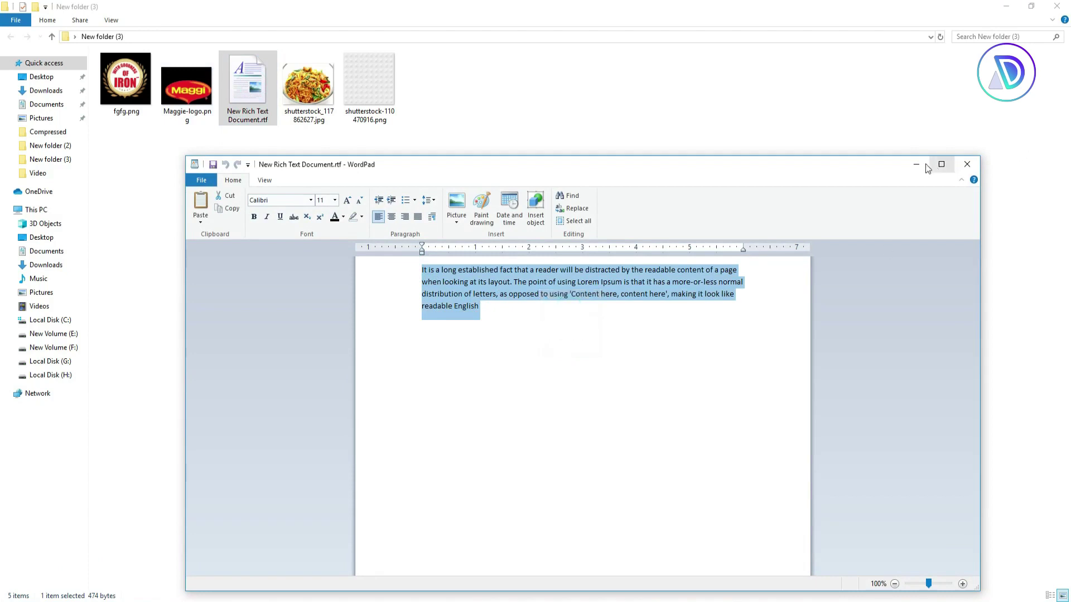
pyautogui.click(917, 163)
pyautogui.click(154, 600)
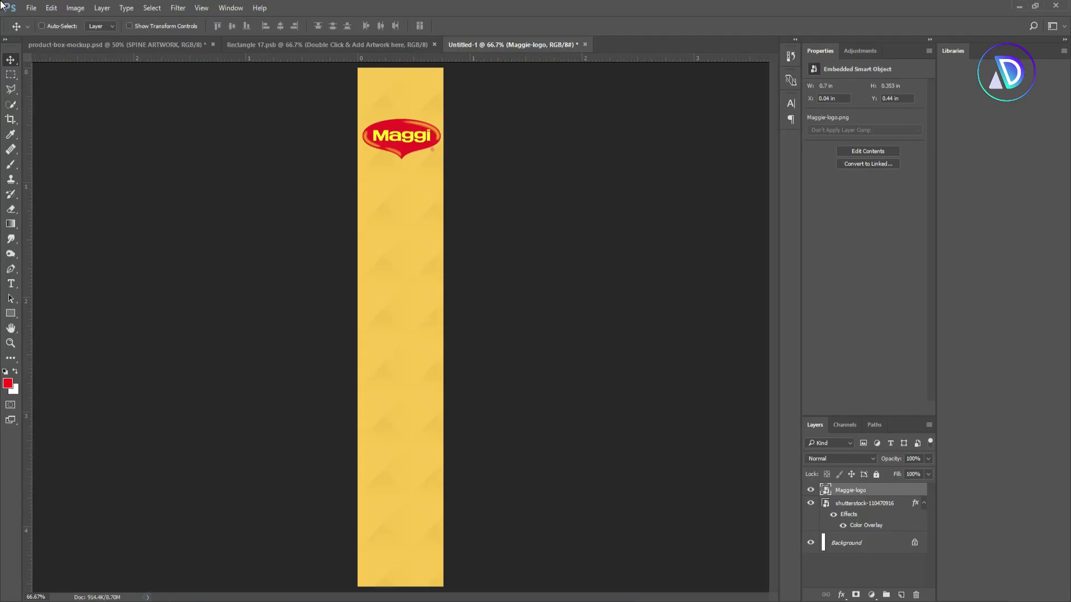
# Paste the copied paragraph into a text box running down the spine strip
pyautogui.click(10, 284)
pyautogui.moveTo(361, 176); pyautogui.dragTo(439, 548)
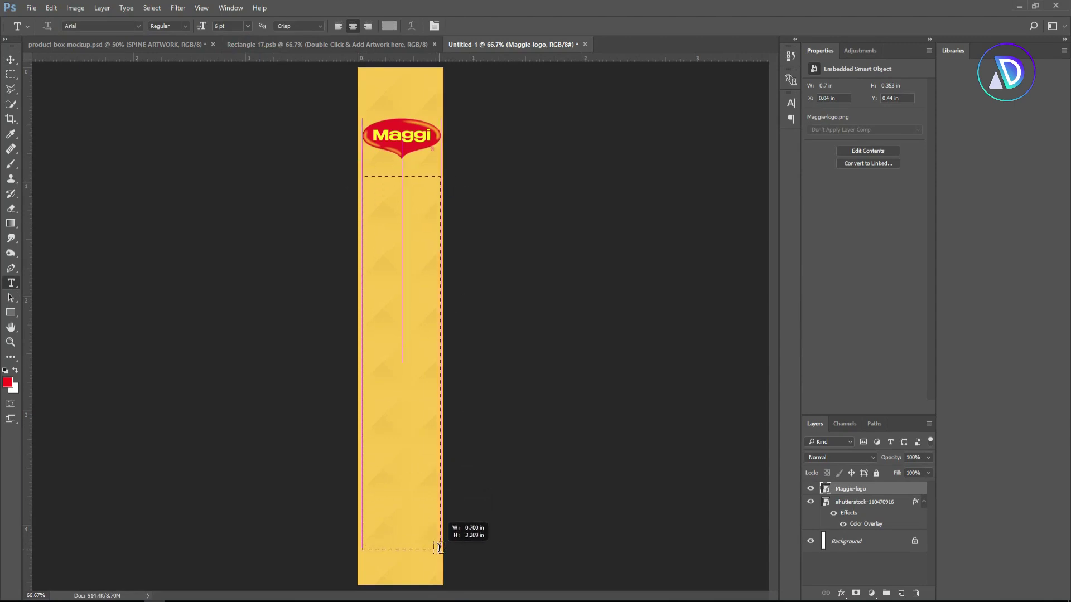
pyautogui.moveTo(439, 548); pyautogui.dragTo(440, 565)
pyautogui.rightClick(395, 253)
pyautogui.click(429, 306)
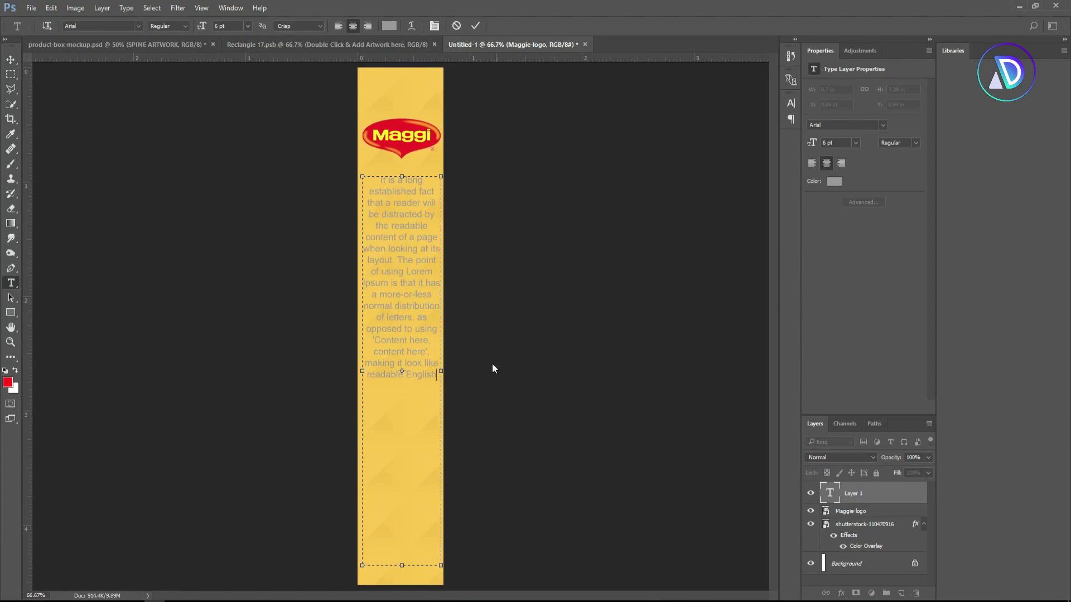
pyautogui.click(10, 60)
pyautogui.moveTo(406, 204); pyautogui.dragTo(406, 210)
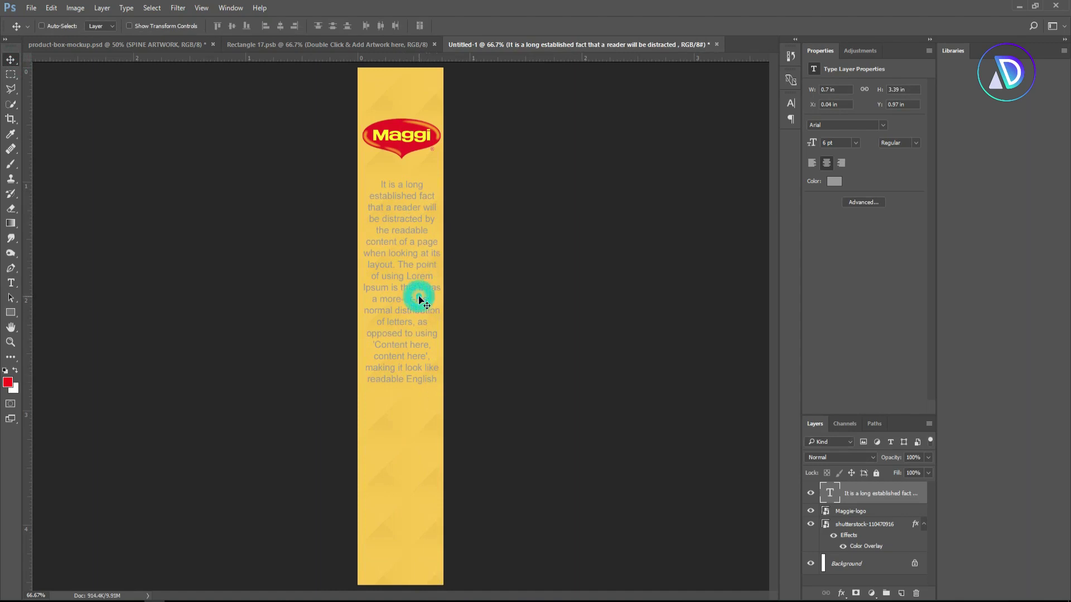
# Make the paragraph text black and nudge it to centre under the logo
pyautogui.click(834, 181)
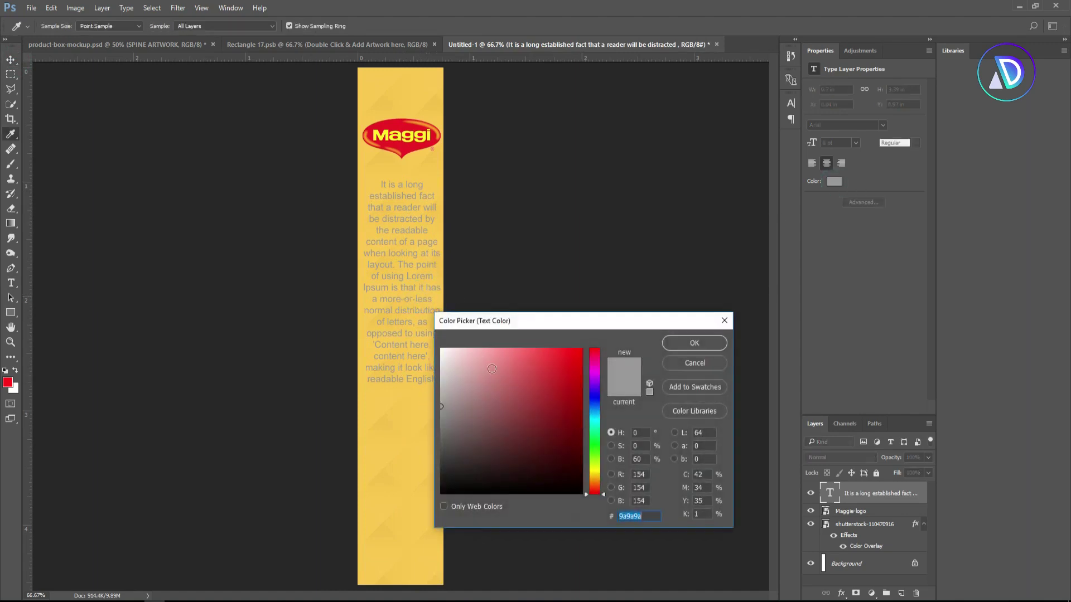
pyautogui.moveTo(446, 463); pyautogui.dragTo(444, 500)
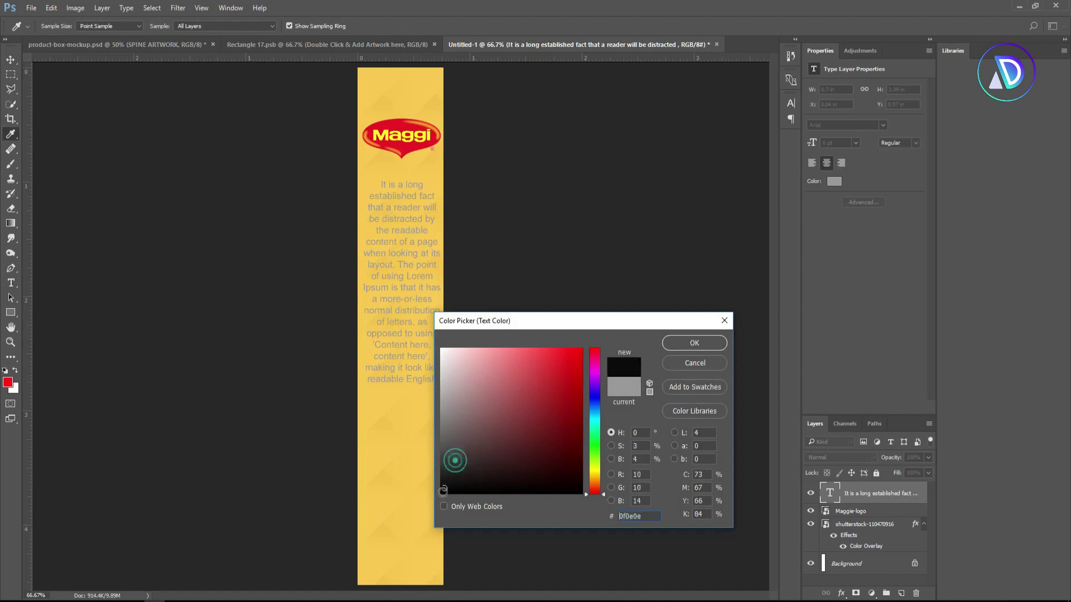
pyautogui.click(695, 343)
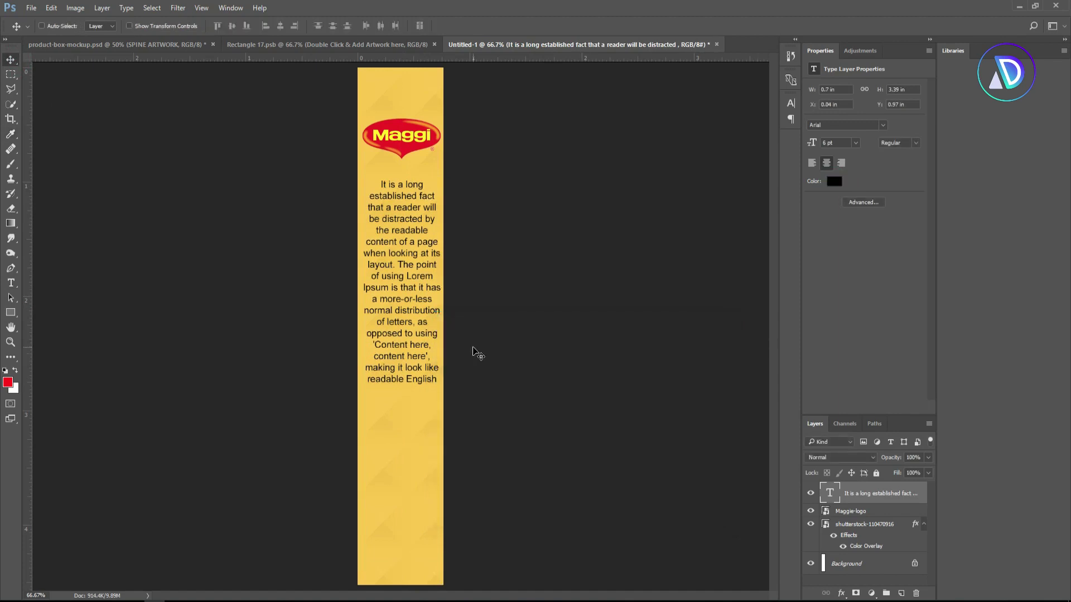
pyautogui.press('Left')
pyautogui.press('Left')
pyautogui.press('Left')
pyautogui.press('Left')
pyautogui.press('Left')
pyautogui.press('Left')
pyautogui.press('Right')
pyautogui.press('Right')
pyautogui.press('Right')
pyautogui.press('Right')
pyautogui.press('Right')
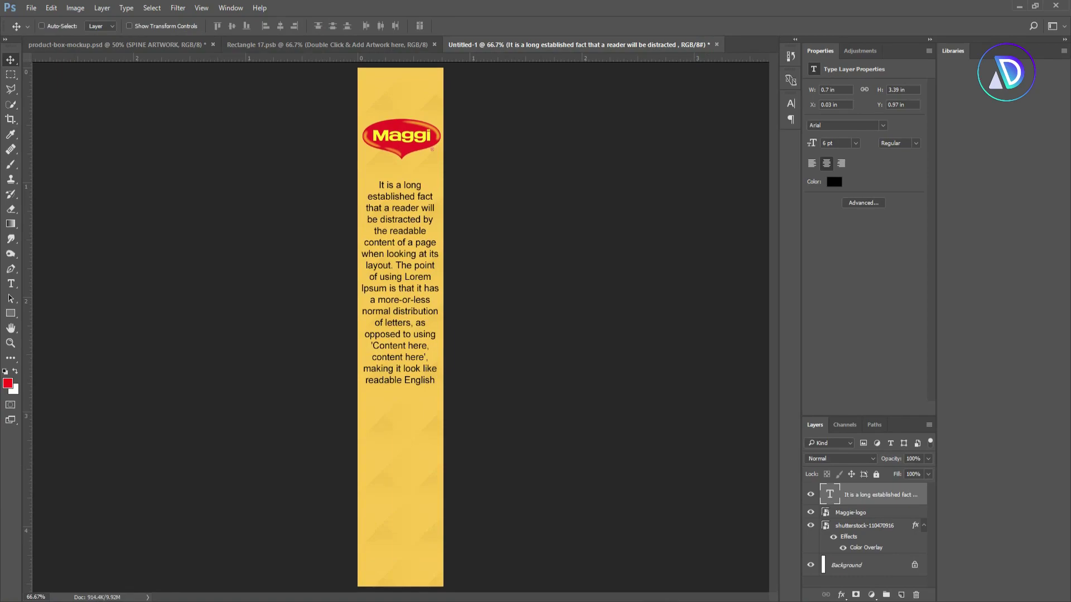
# Place the fgfg.png iron badge at the strip's bottom and stamp all visible layers
pyautogui.click(102, 553)
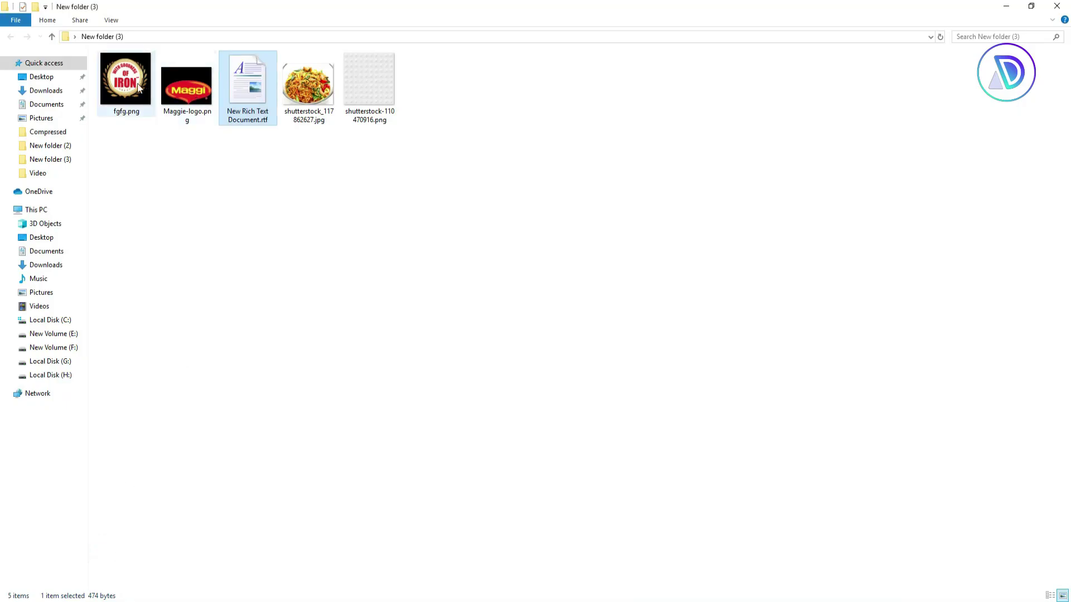
pyautogui.moveTo(149, 84)
pyautogui.mouseDown()
pyautogui.moveTo(155, 599)
pyautogui.moveTo(390, 474)
pyautogui.mouseUp()
pyautogui.moveTo(405, 312)
pyautogui.mouseDown()
pyautogui.moveTo(410, 518)
pyautogui.moveTo(409, 475)
pyautogui.mouseUp()
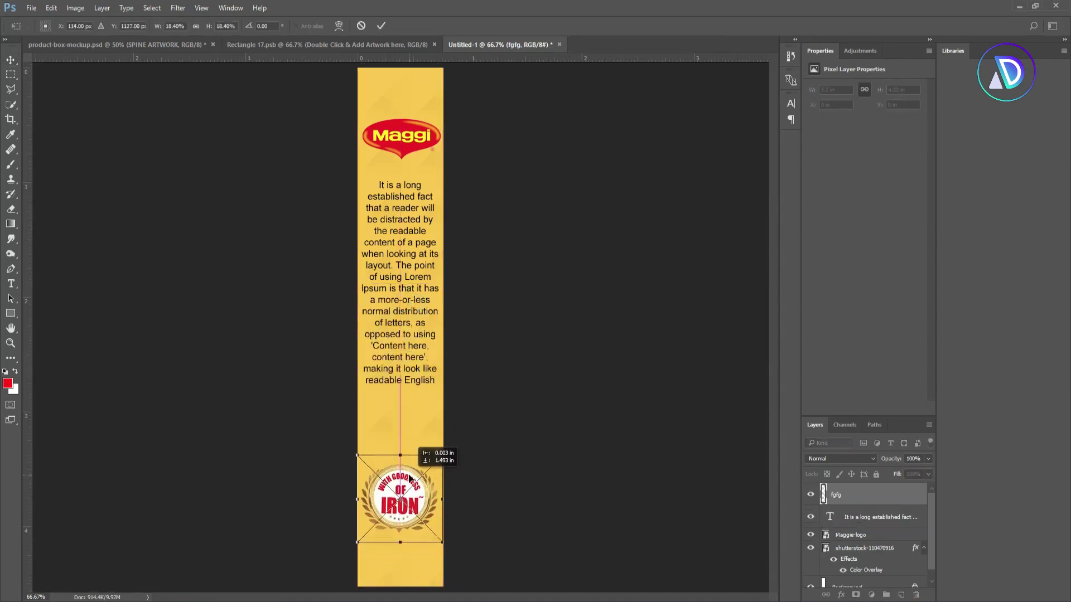
pyautogui.click(381, 25)
pyautogui.hotkey('ctrl', 'shift', 'alt', 'e')
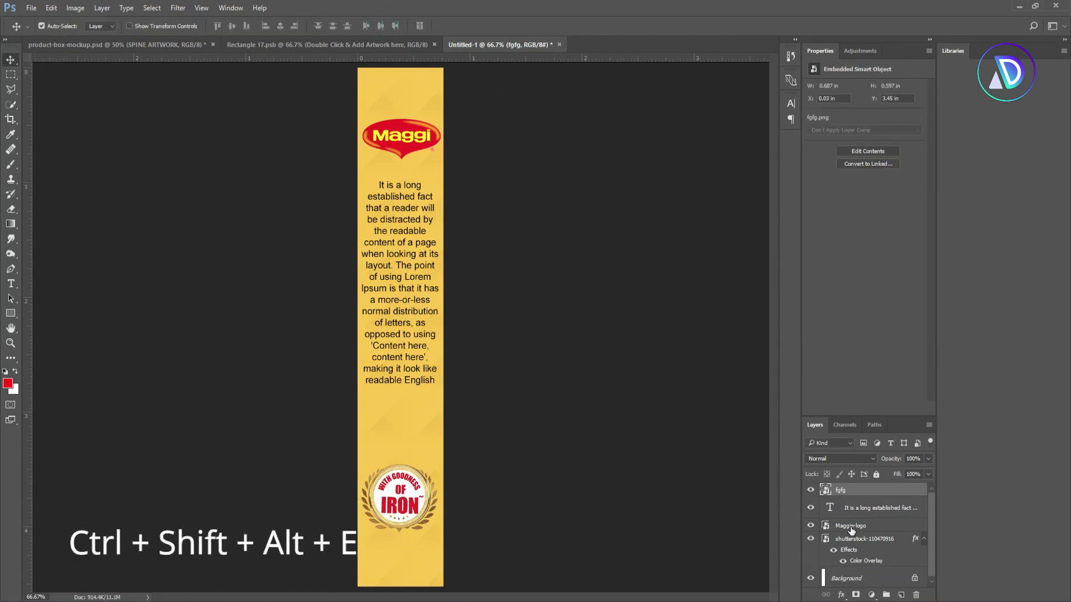
# Copy the stamped spine layer into Rectangle 17.psb and align it with the spine area
pyautogui.moveTo(836, 497)
pyautogui.mouseDown()
pyautogui.moveTo(322, 44)
pyautogui.moveTo(391, 234)
pyautogui.mouseUp()
pyautogui.moveTo(413, 272); pyautogui.dragTo(420, 358)
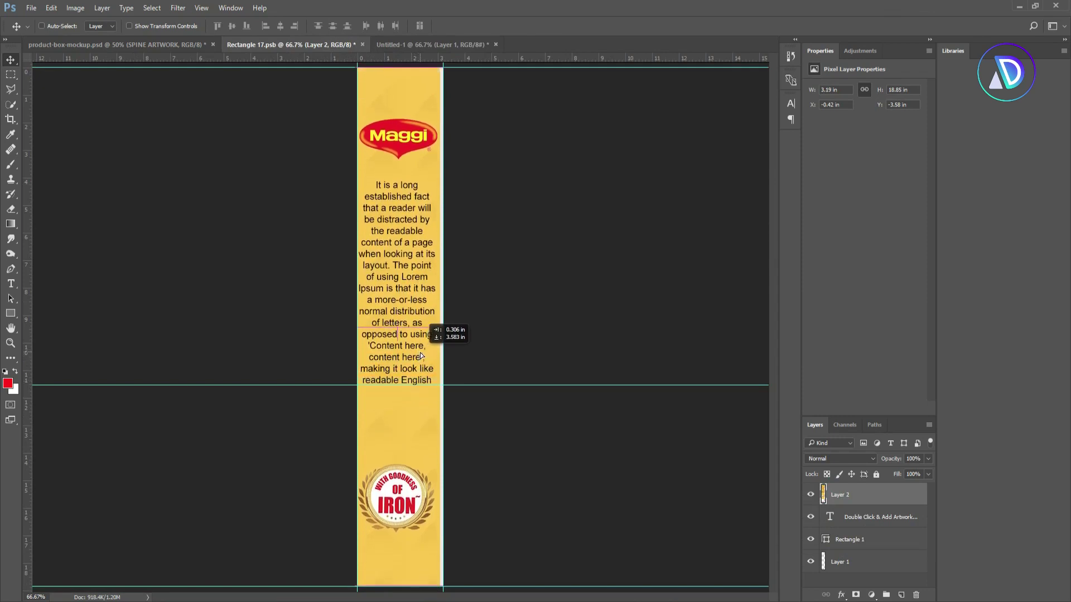
pyautogui.press('Right')
pyautogui.press('Right')
pyautogui.press('Right')
pyautogui.press('Right')
pyautogui.press('Right')
pyautogui.press('Right')
pyautogui.press('Right')
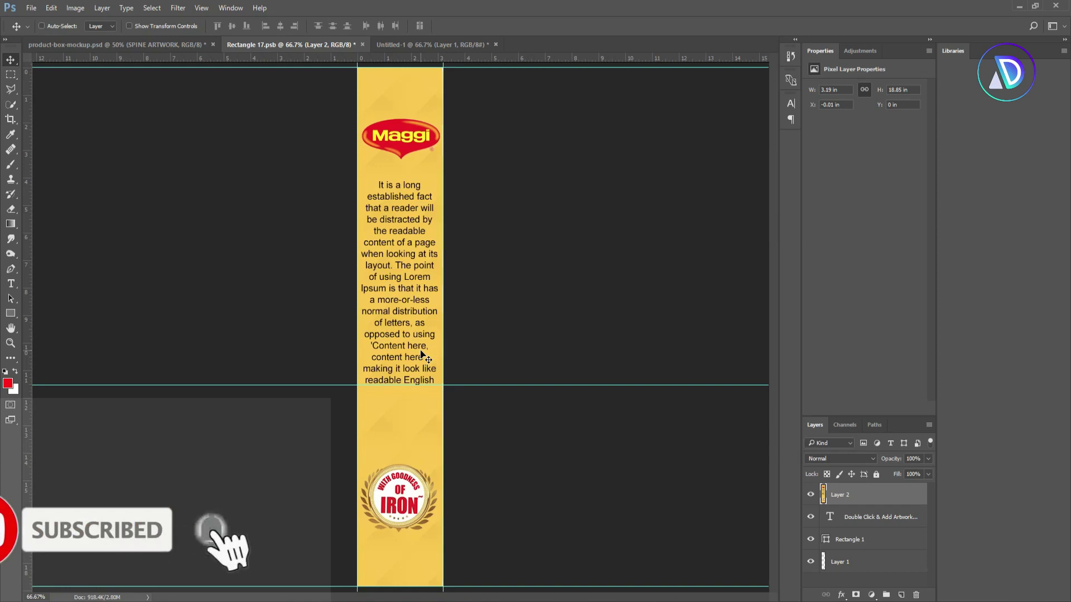
pyautogui.click(51, 7)
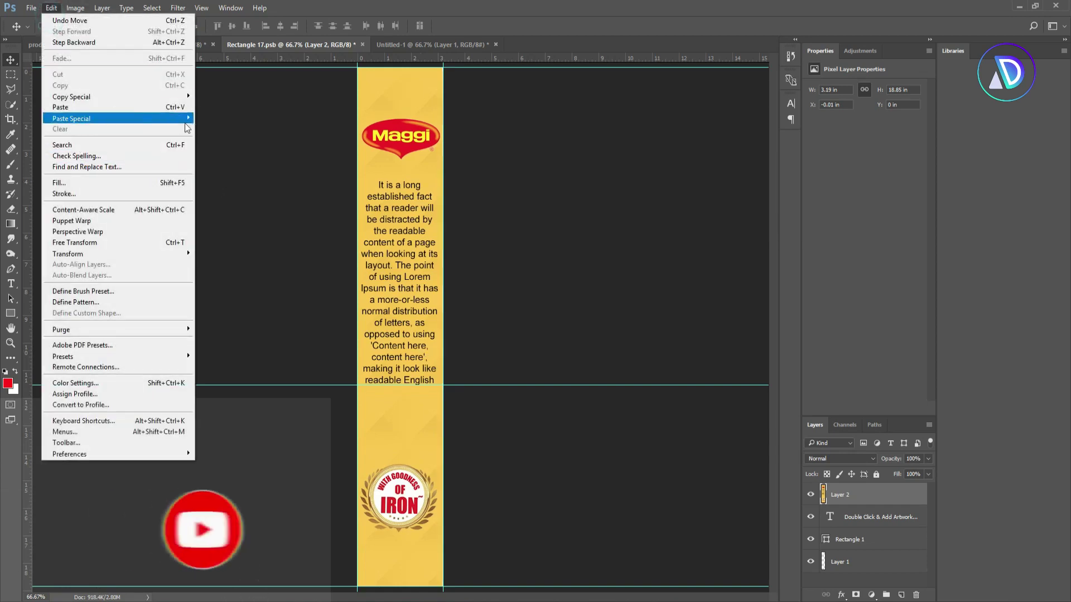
pyautogui.click(246, 112)
# Save and close Rectangle 17.psb, then close the Untitled-1 document
pyautogui.click(31, 8)
pyautogui.click(65, 124)
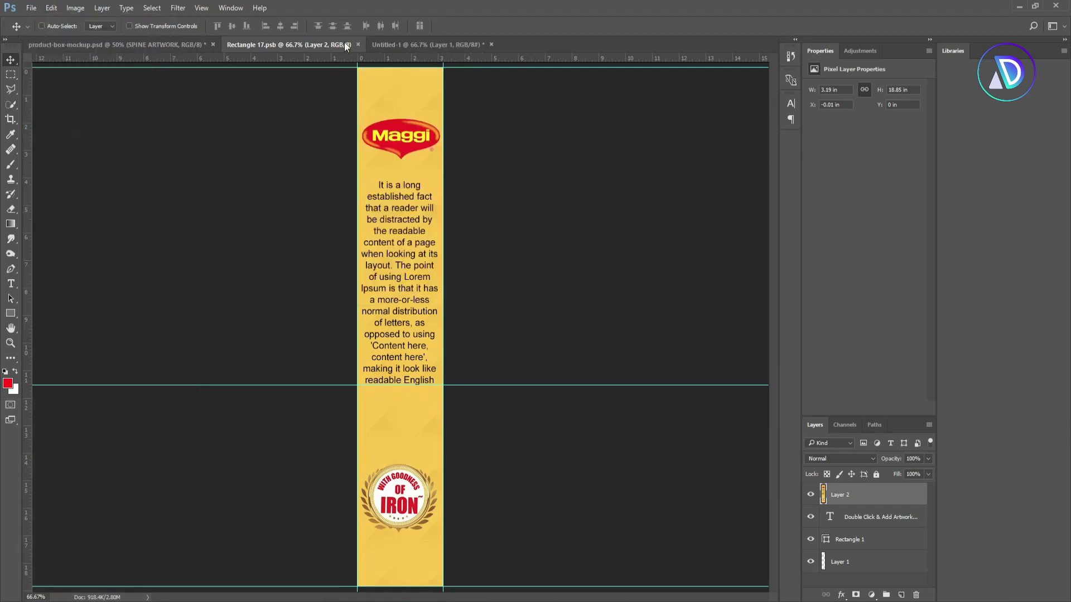
pyautogui.click(358, 44)
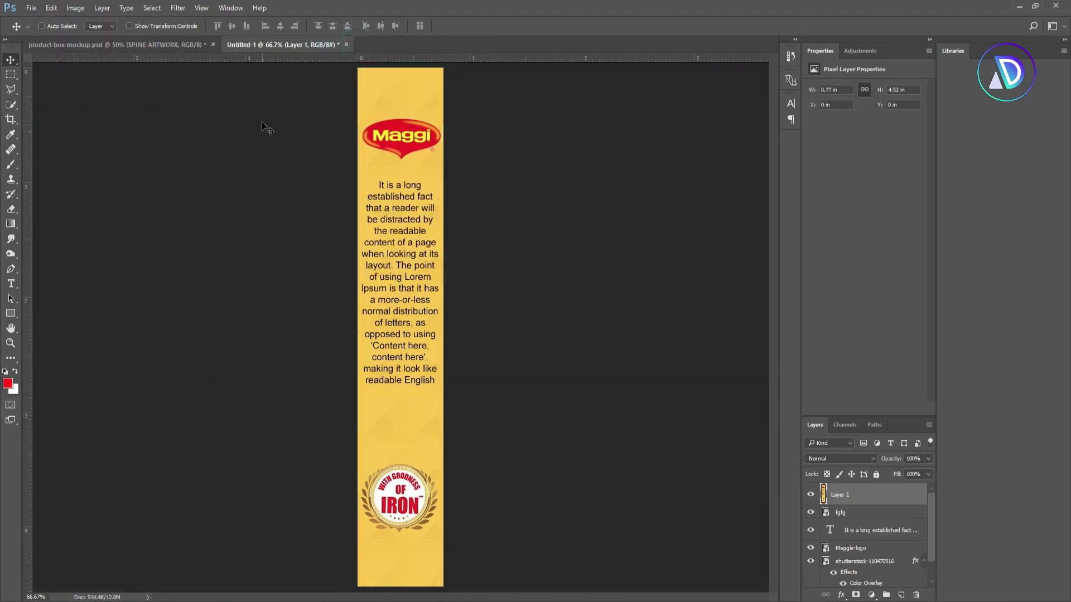
pyautogui.click(347, 45)
# Discard Untitled-1 without saving and zoom in on the box mockup's spine
pyautogui.click(536, 233)
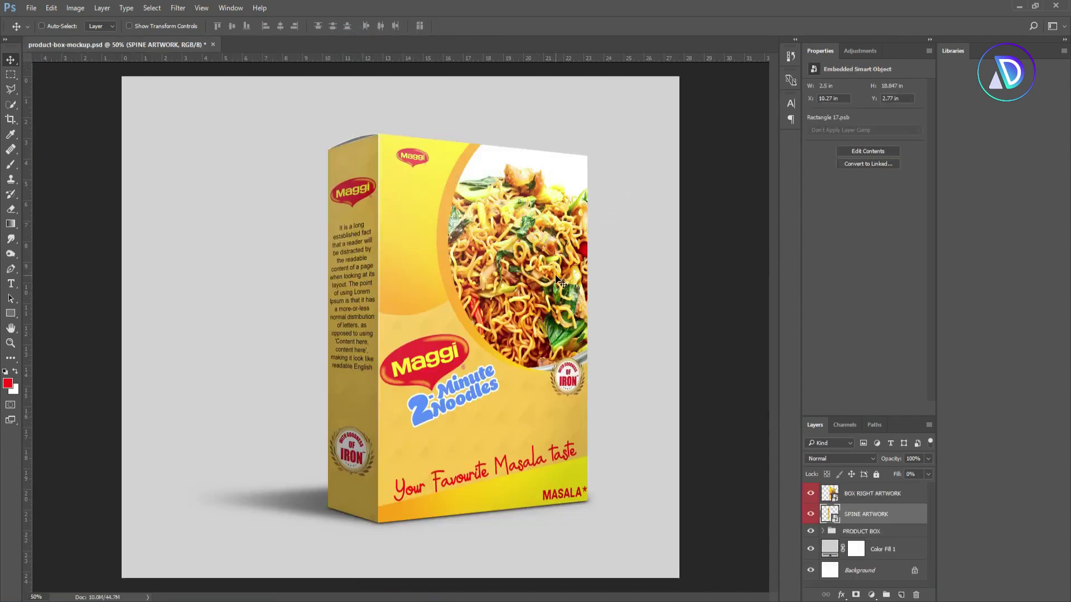
pyautogui.press('z')
pyautogui.click(445, 275)
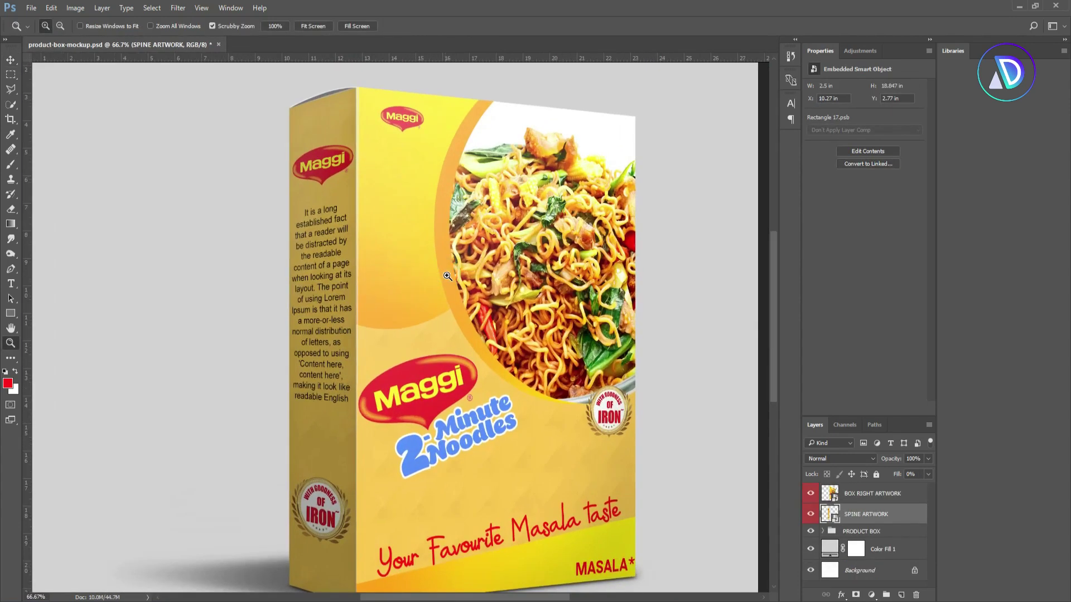